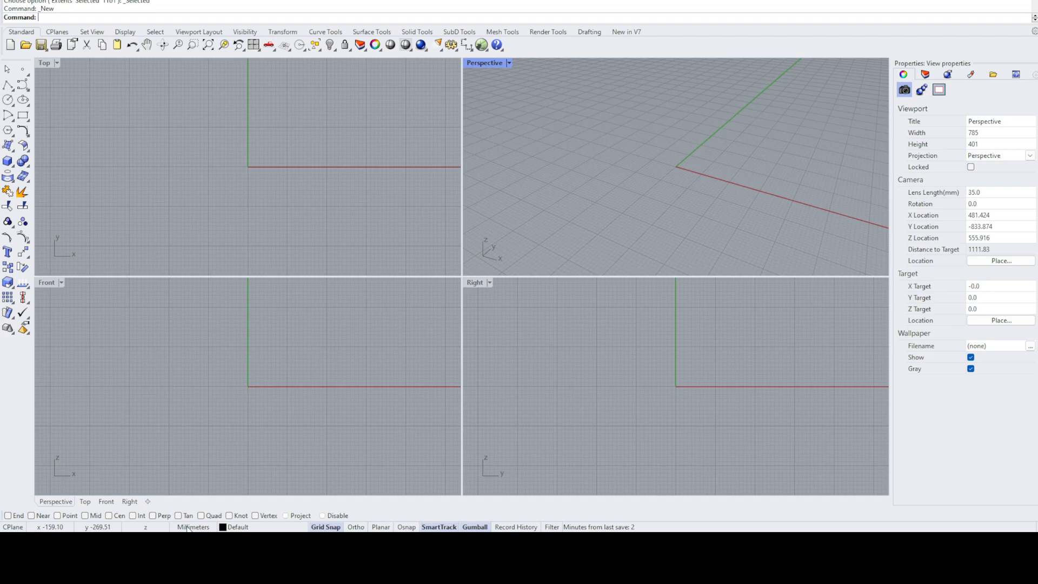
# - Open the document's Units settings to check the model units
pyautogui.click(196, 528)
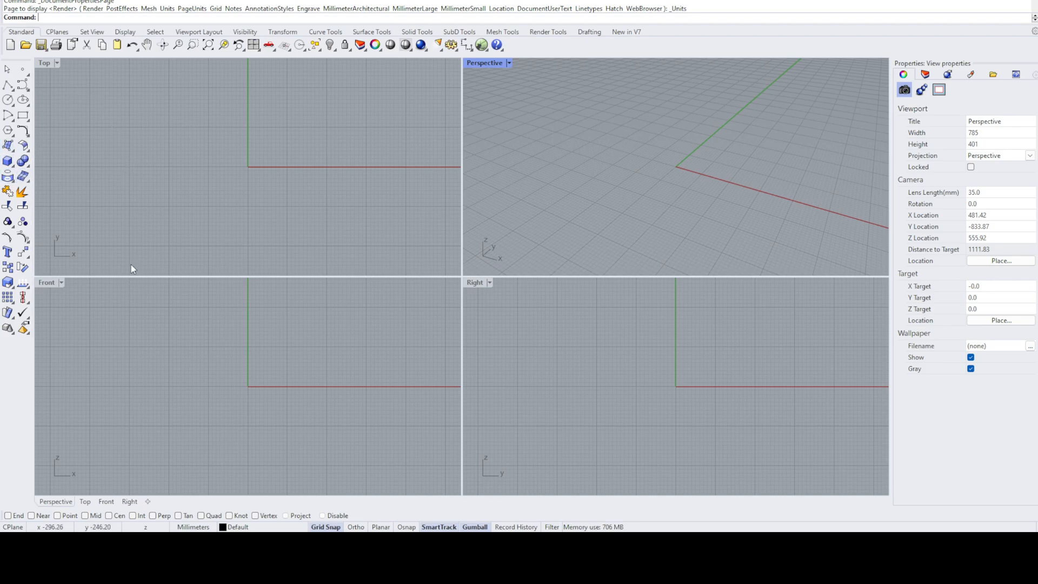
# - Draw a solid box freehand in the Perspective viewport, with its base on the construction plane close to the origin
pyautogui.click(8, 160)
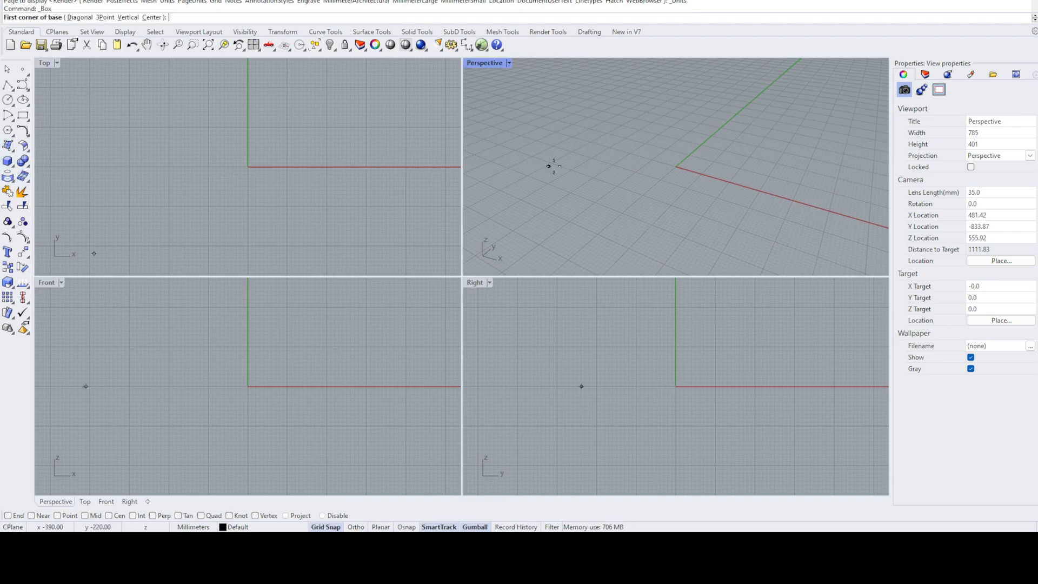
pyautogui.click(592, 145)
pyautogui.click(645, 221)
pyautogui.click(665, 195)
pyautogui.scroll(-6, 664, 191)
pyautogui.moveTo(352, 184); pyautogui.dragTo(374, 119, button='right')
pyautogui.scroll(-2, 283, 349)
pyautogui.moveTo(283, 348); pyautogui.dragTo(280, 375, button='right')
pyautogui.moveTo(588, 393); pyautogui.dragTo(628, 412, button='right')
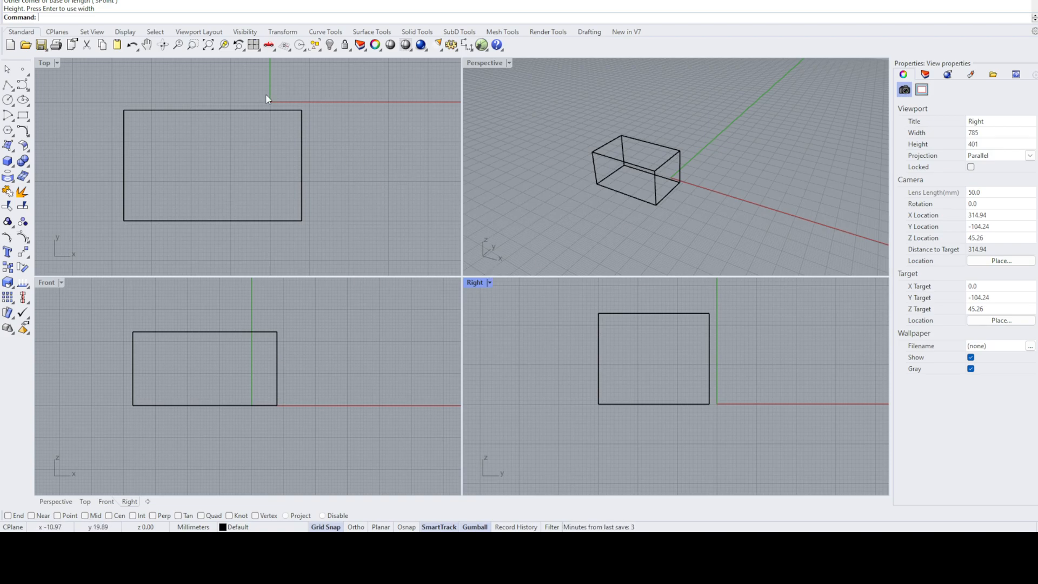
# - Activate the Top, Perspective, Right and Front viewports in turn to compare how each shows the box
pyautogui.click(130, 97)
pyautogui.click(545, 162)
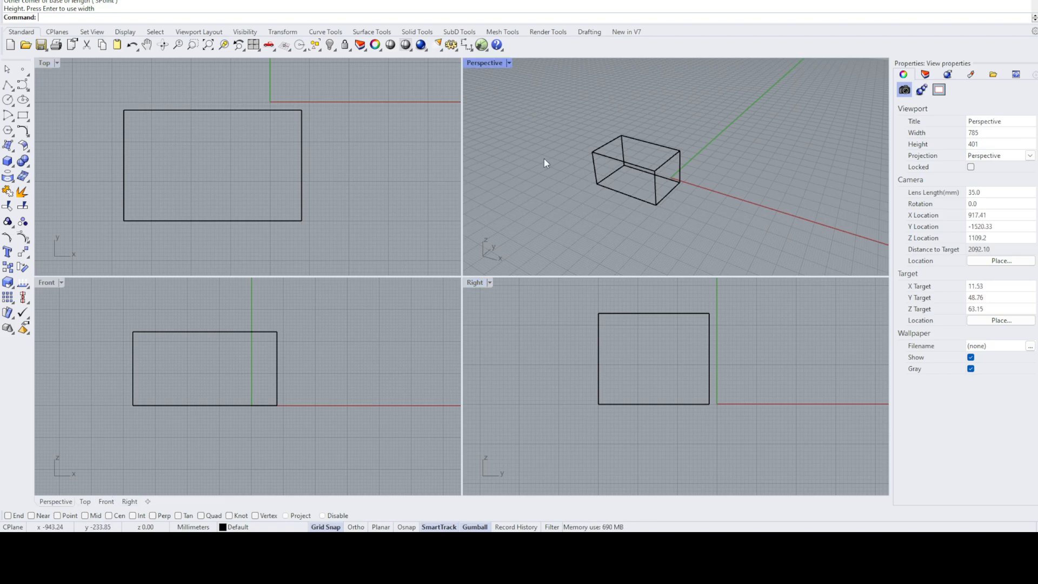
pyautogui.click(498, 328)
pyautogui.click(335, 303)
pyautogui.click(422, 196)
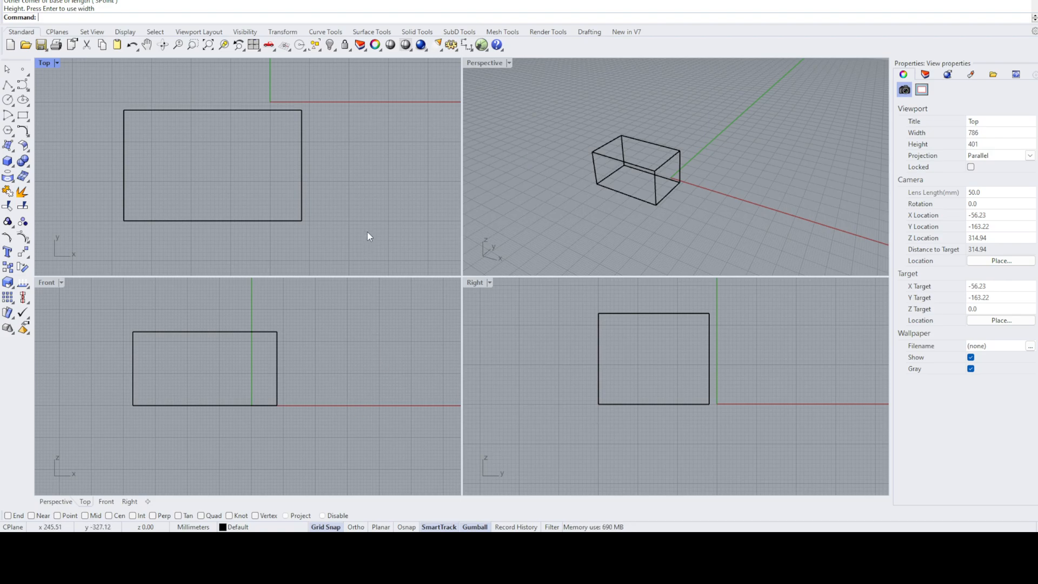
pyautogui.click(697, 124)
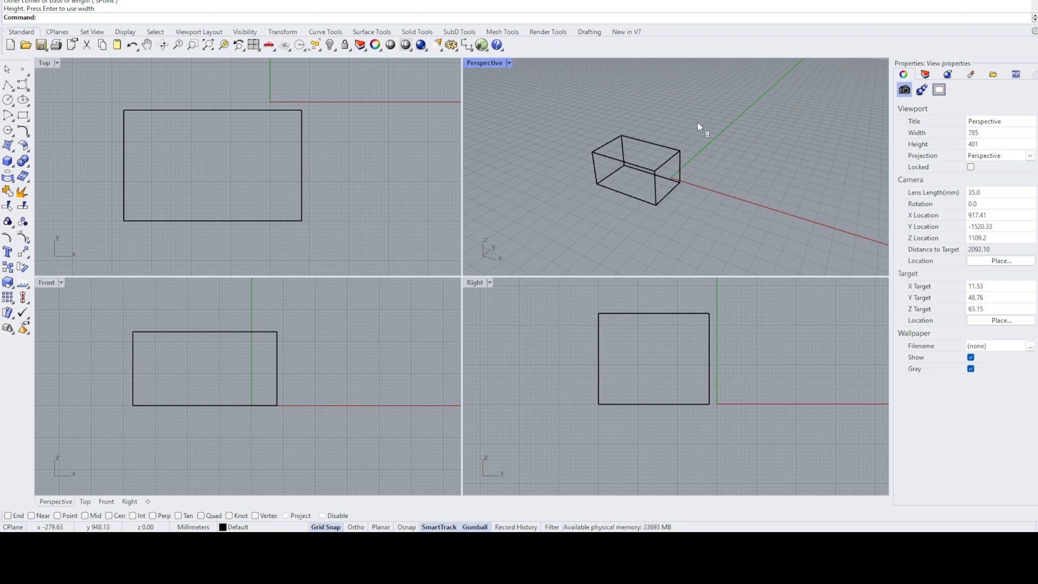
# - Orbit around the box in the Perspective viewport to examine it from several sides
pyautogui.moveTo(697, 122); pyautogui.dragTo(505, 126, button='right')
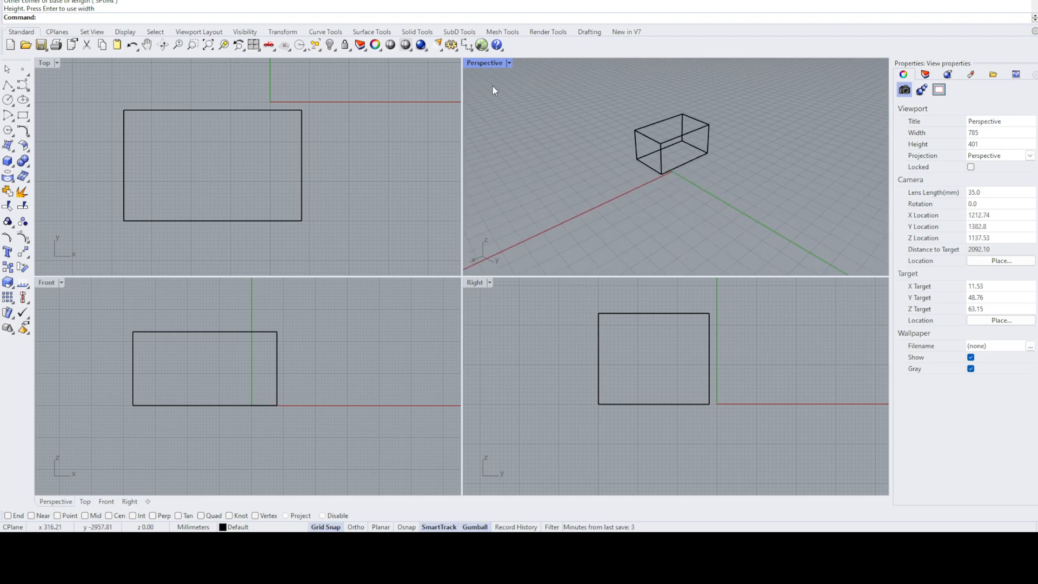
pyautogui.hotkey('ctrl', 'shift', 'e')
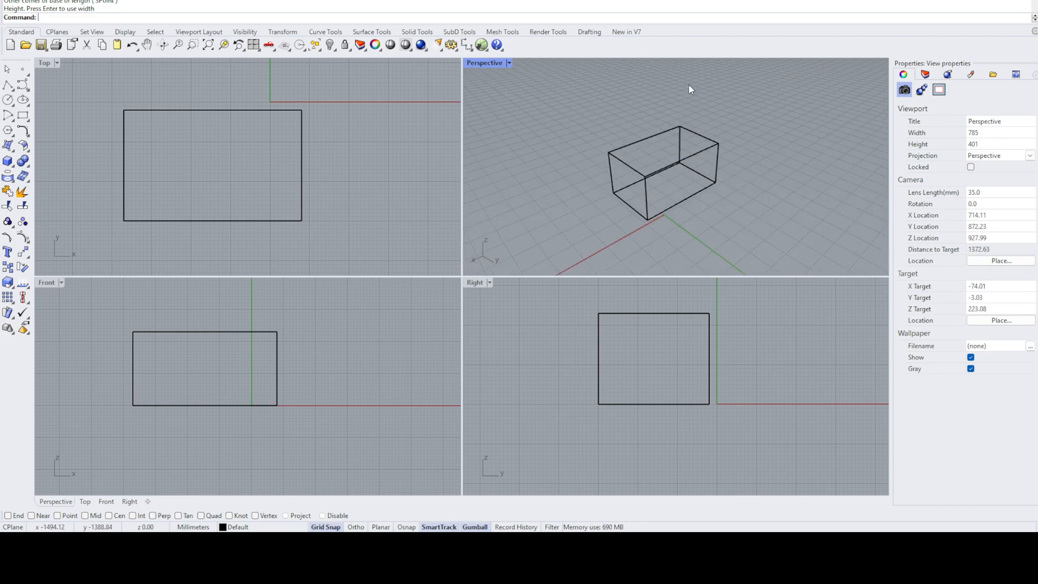
pyautogui.moveTo(703, 117); pyautogui.dragTo(533, 114, button='right')
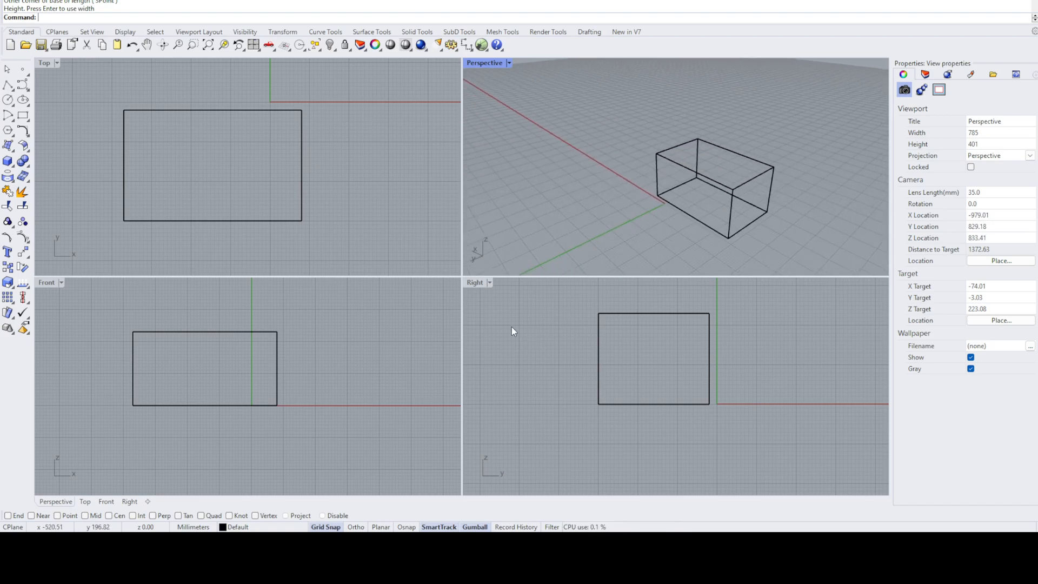
pyautogui.moveTo(796, 154); pyautogui.dragTo(738, 129, button='right')
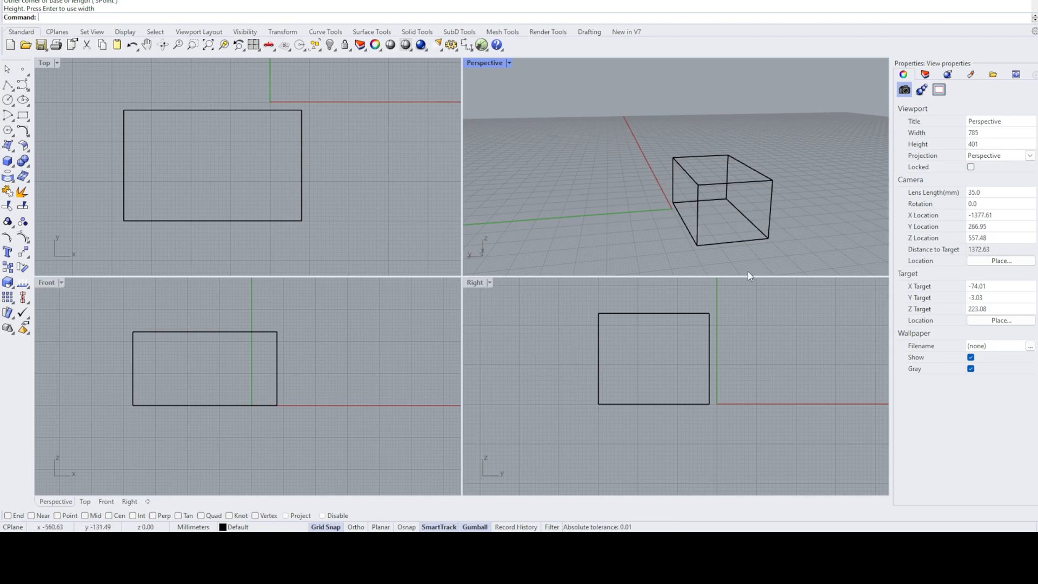
pyautogui.click(490, 282)
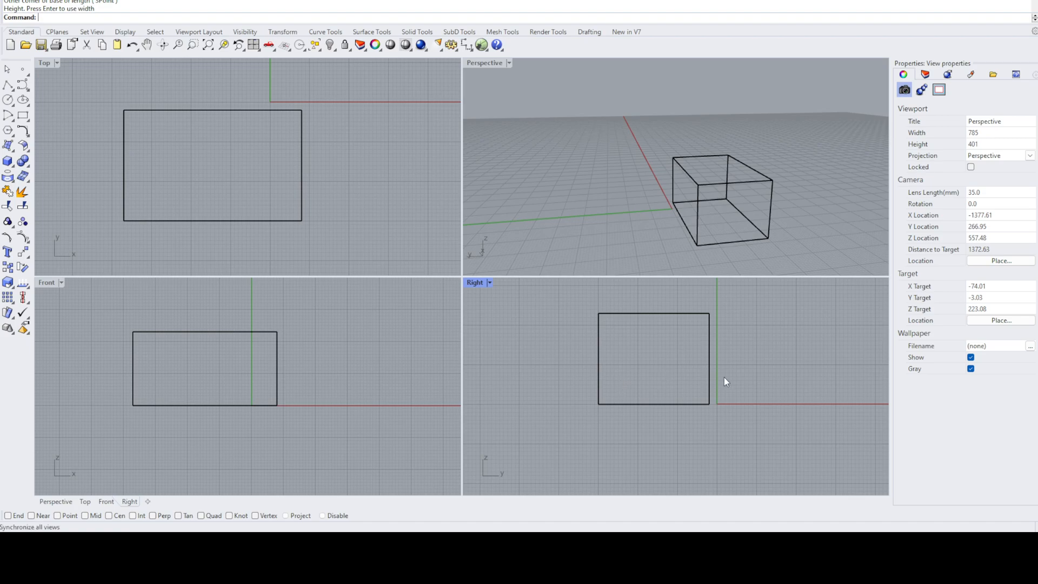
pyautogui.click(749, 103)
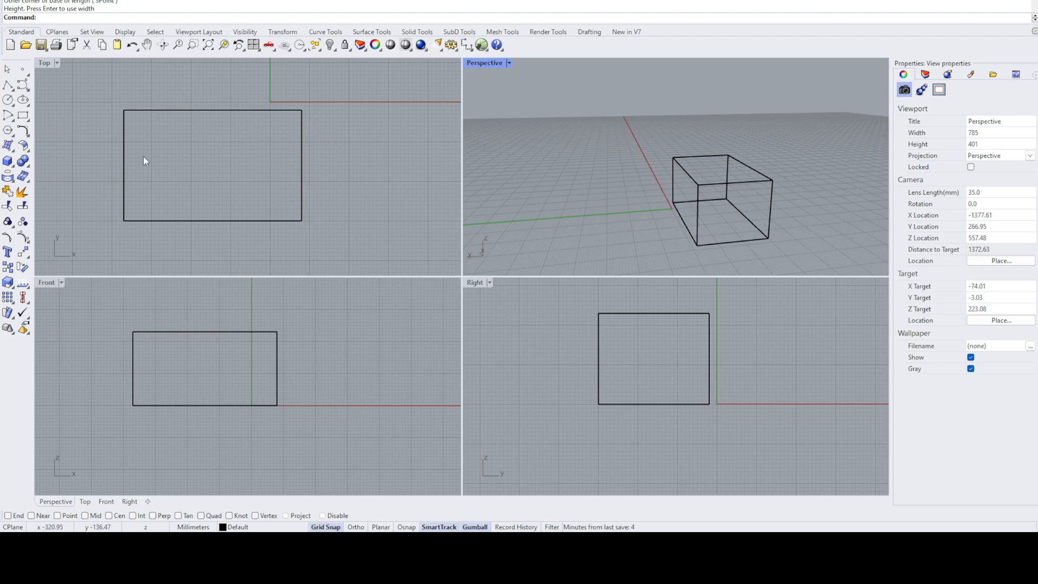
# - Maximize the Perspective viewport, inspect the box from another side, and restore the four-viewport layout
pyautogui.doubleClick(491, 65)
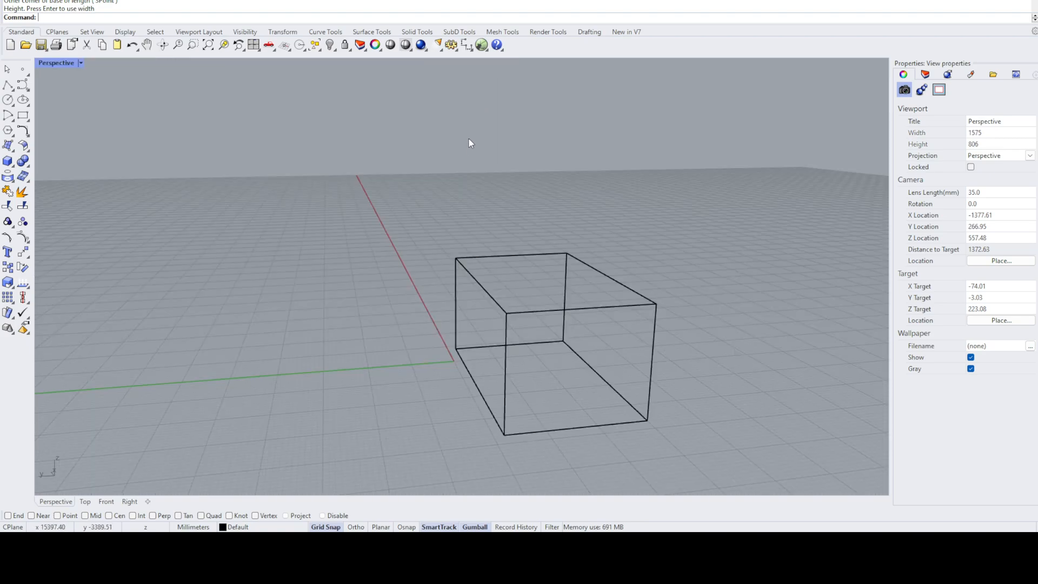
pyautogui.moveTo(718, 234); pyautogui.dragTo(849, 252, button='right')
pyautogui.doubleClick(53, 65)
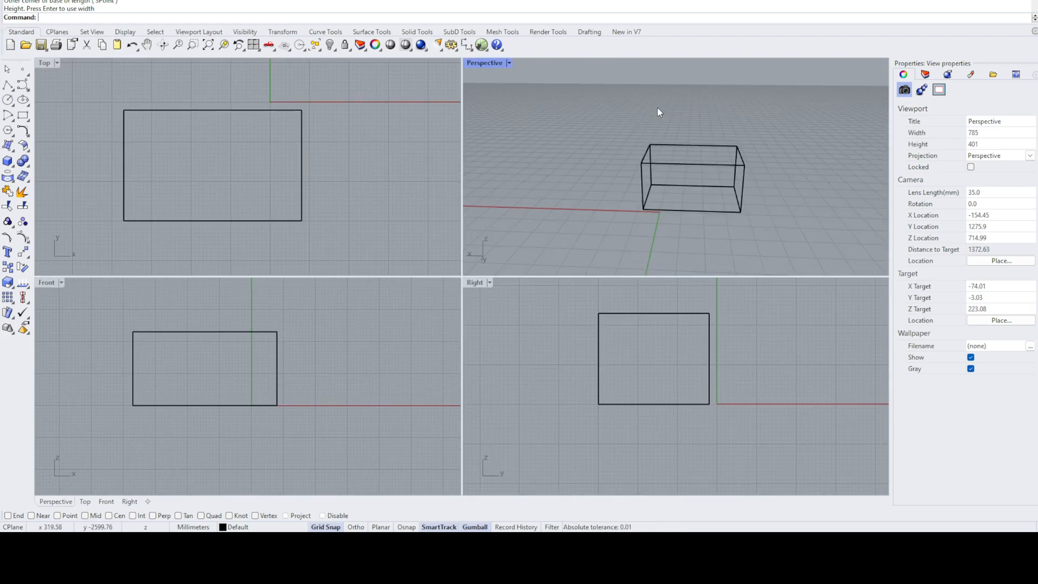
# - Maximize the Top viewport, cycle repeatedly through the maximized Front, Right, Top and Perspective viewports, and restore the four-viewport layout
pyautogui.doubleClick(50, 63)
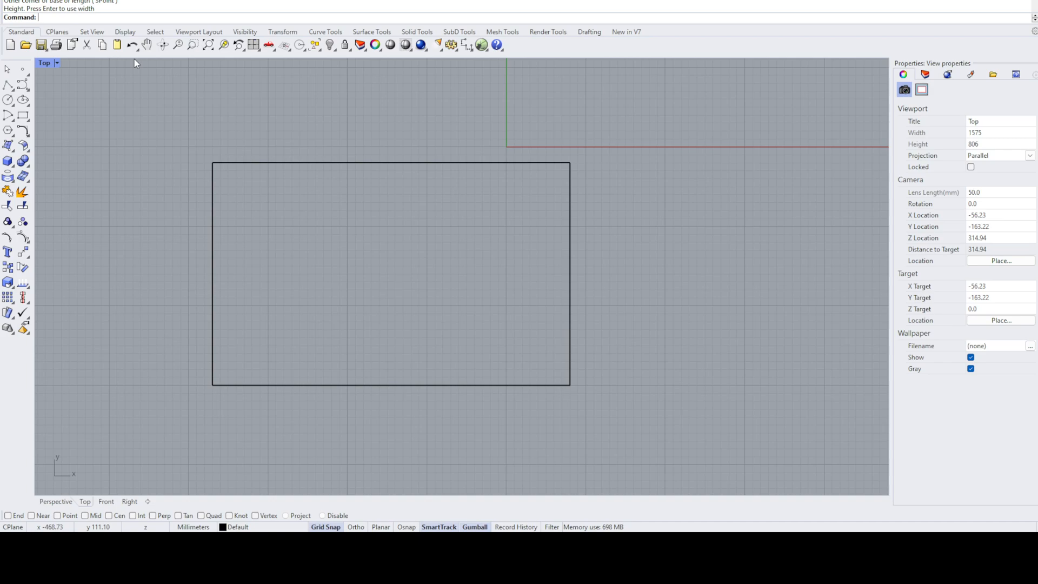
pyautogui.hotkey('ctrl', 'F2')
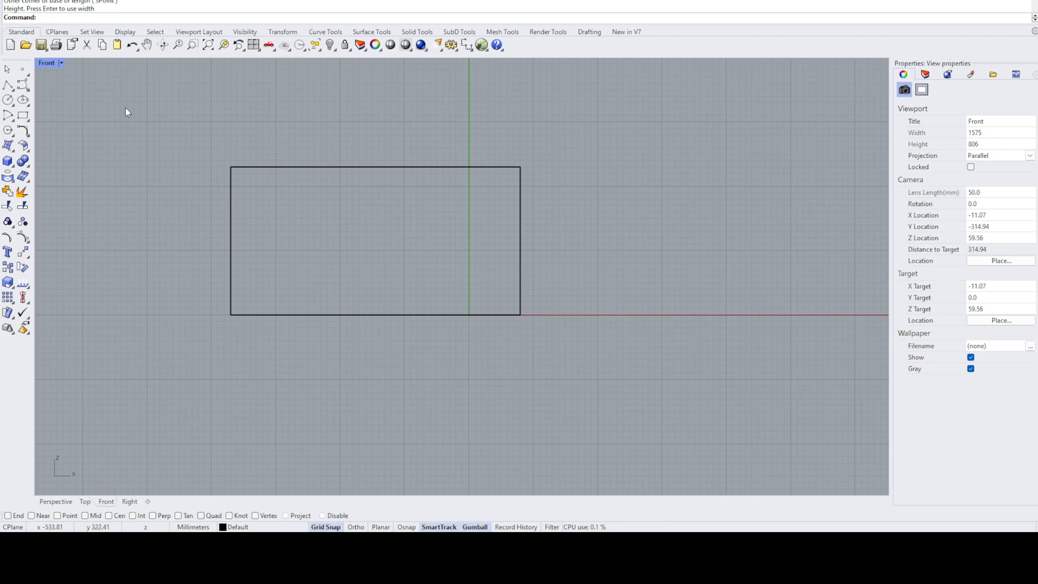
pyautogui.hotkey('ctrl', 'F3')
pyautogui.hotkey('ctrl', 'F4')
pyautogui.hotkey('ctrl', 'F1')
pyautogui.hotkey('ctrl', 'F2')
pyautogui.hotkey('ctrl', 'F3')
pyautogui.hotkey('ctrl', 'F1')
pyautogui.hotkey('ctrl', 'F2')
pyautogui.hotkey('ctrl', 'F3')
pyautogui.hotkey('ctrl', 'F4')
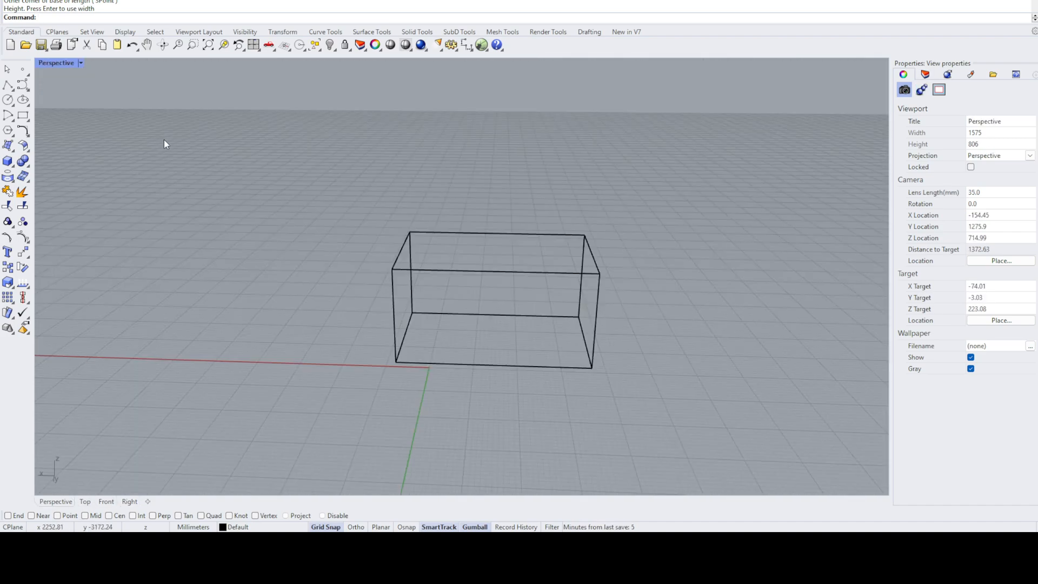
pyautogui.hotkey('ctrl', 'F1')
pyautogui.hotkey('ctrl', 'F2')
pyautogui.hotkey('ctrl', 'F4')
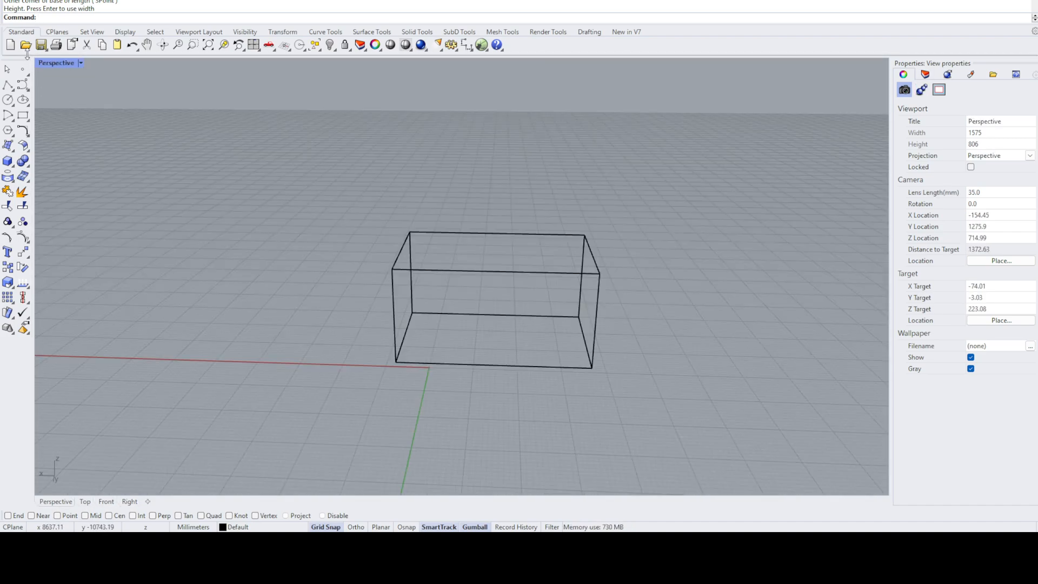
pyautogui.doubleClick(65, 62)
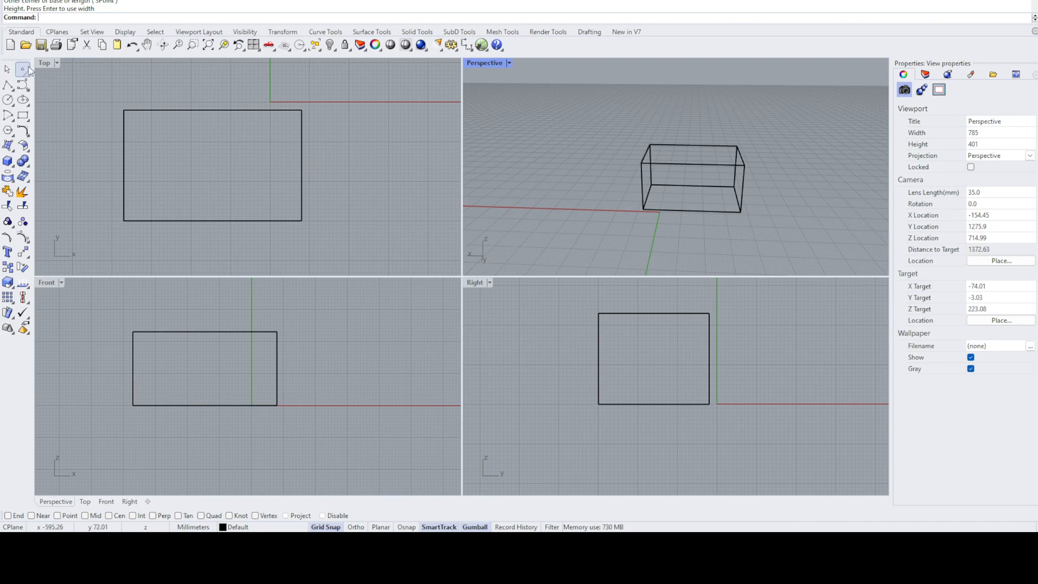
# - View the box in the maximized Top, Right, Perspective and Front viewports in turn, ending in the four-viewport layout
pyautogui.hotkey('ctrl', 'F1')
pyautogui.hotkey('ctrl', 'F3')
pyautogui.hotkey('ctrl', 'F4')
pyautogui.hotkey('ctrl', 'F2')
pyautogui.doubleClick(46, 63)
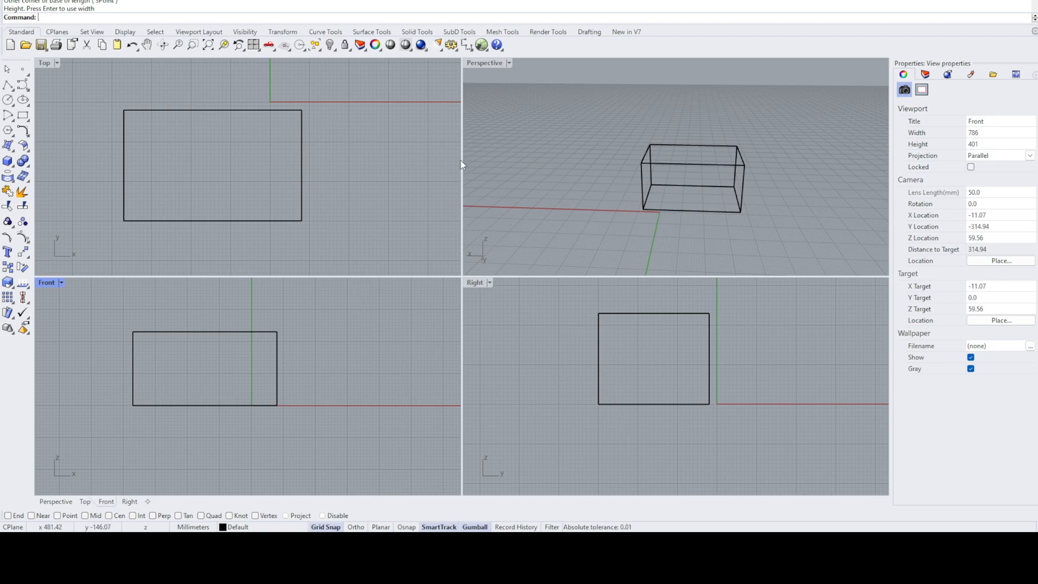
# - Switch the active viewport between Top, Perspective and Front while keeping all four viewports displayed
pyautogui.moveTo(369, 277)
pyautogui.mouseDown()
pyautogui.moveTo(379, 345)
pyautogui.moveTo(386, 277)
pyautogui.mouseUp()
pyautogui.click(86, 502)
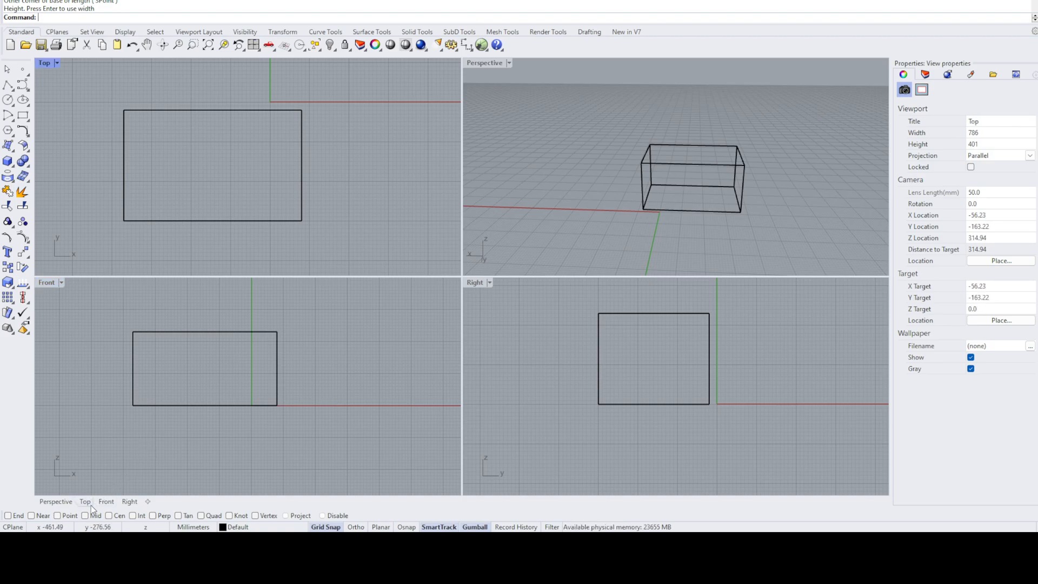
pyautogui.click(55, 502)
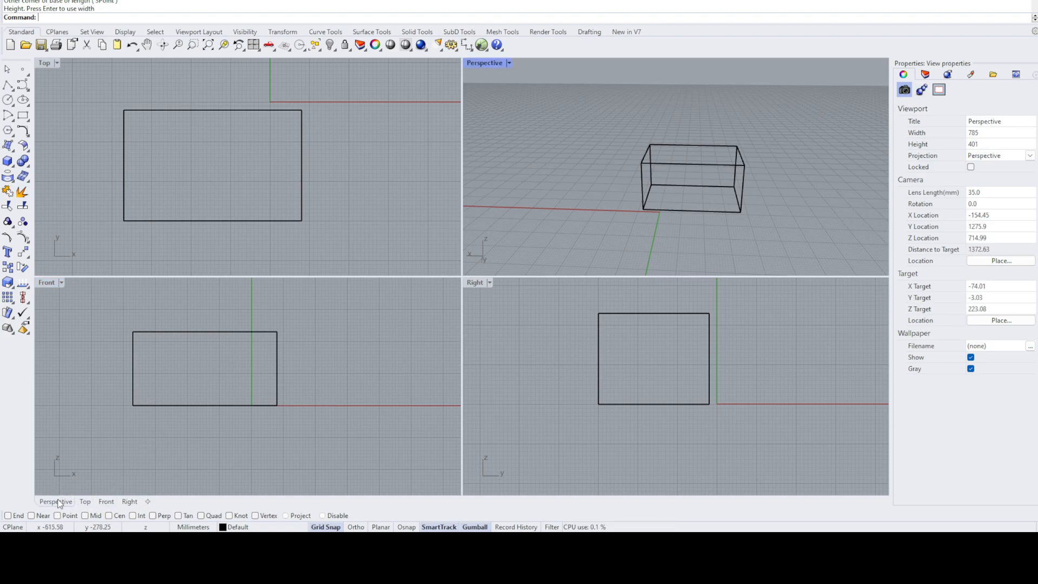
pyautogui.click(85, 502)
pyautogui.click(106, 502)
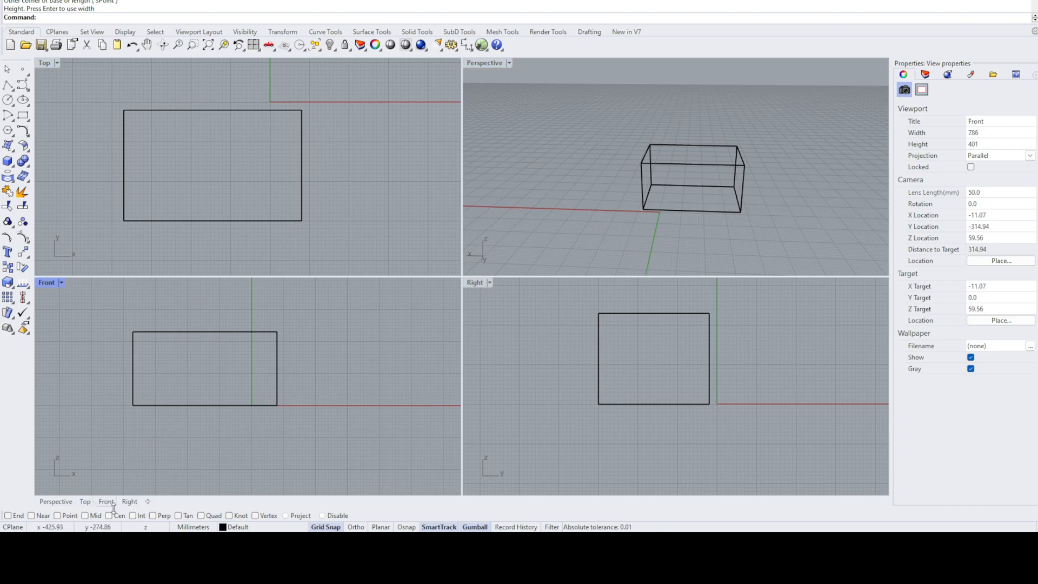
pyautogui.click(56, 501)
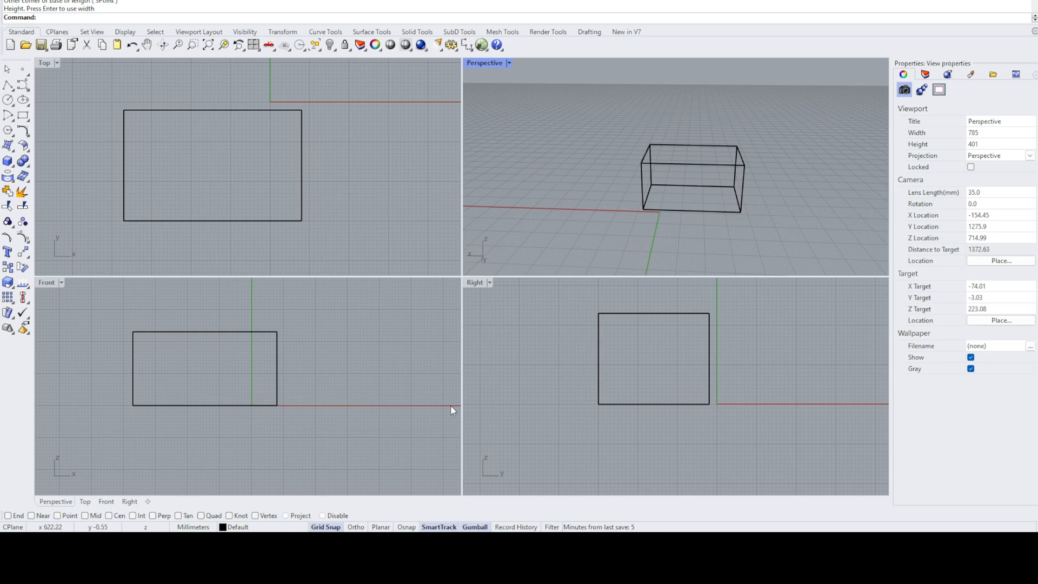
pyautogui.click(382, 306)
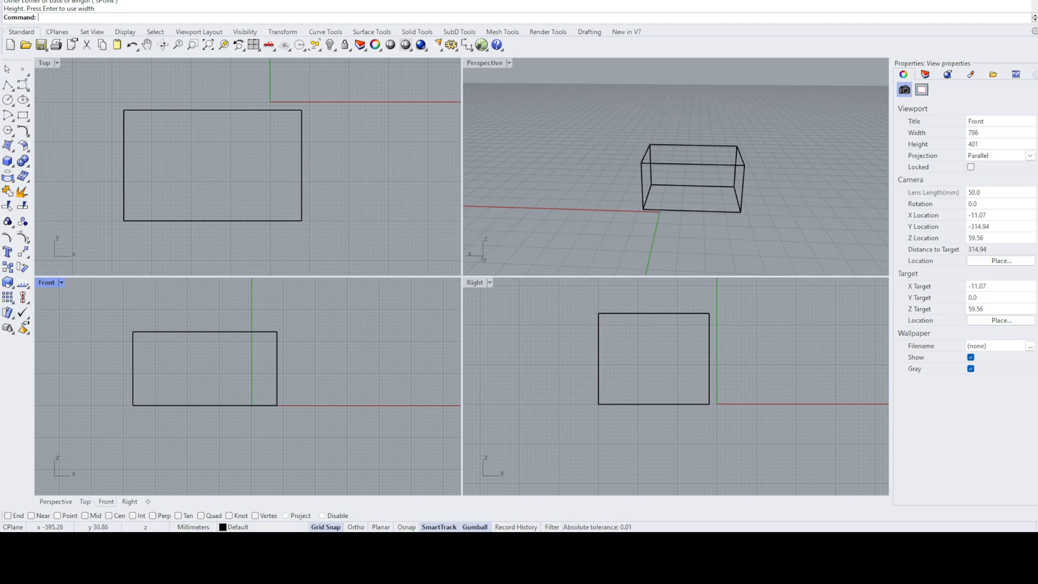
# - Look through the New in V7, Drafting, Render Tools, Mesh Tools and Standard tool sets, and try starting an arc
pyautogui.click(619, 33)
pyautogui.click(585, 32)
pyautogui.click(546, 33)
pyautogui.click(500, 33)
pyautogui.click(27, 34)
pyautogui.write('Hehe')
pyautogui.click(13, 118)
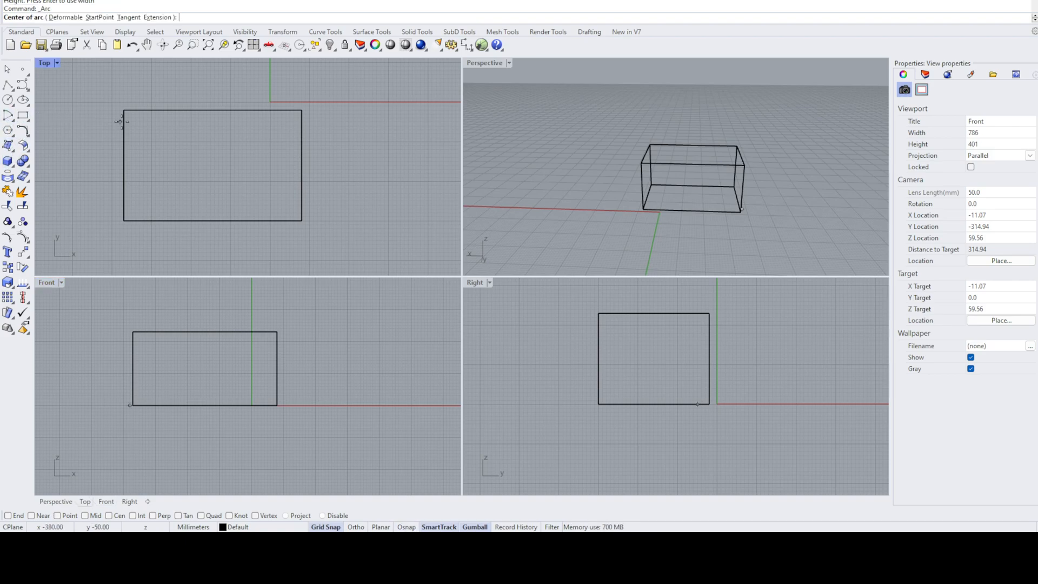
pyautogui.press('Escape')
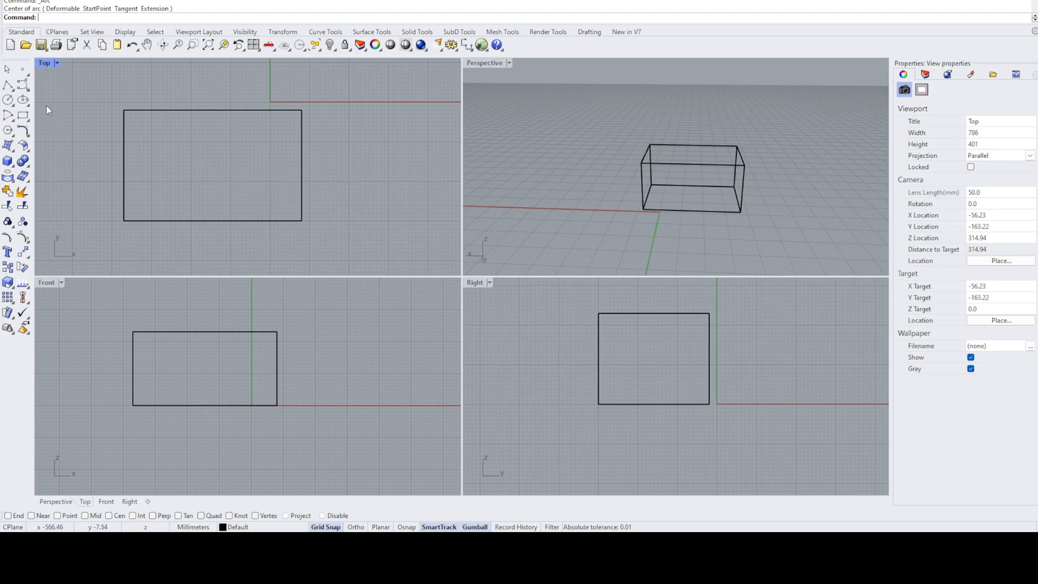
# - Examine the Set View and Viewport Layout tool sets, and compare the tools offered under Curve Tools, Surface Tools and Solid Tools
pyautogui.click(92, 32)
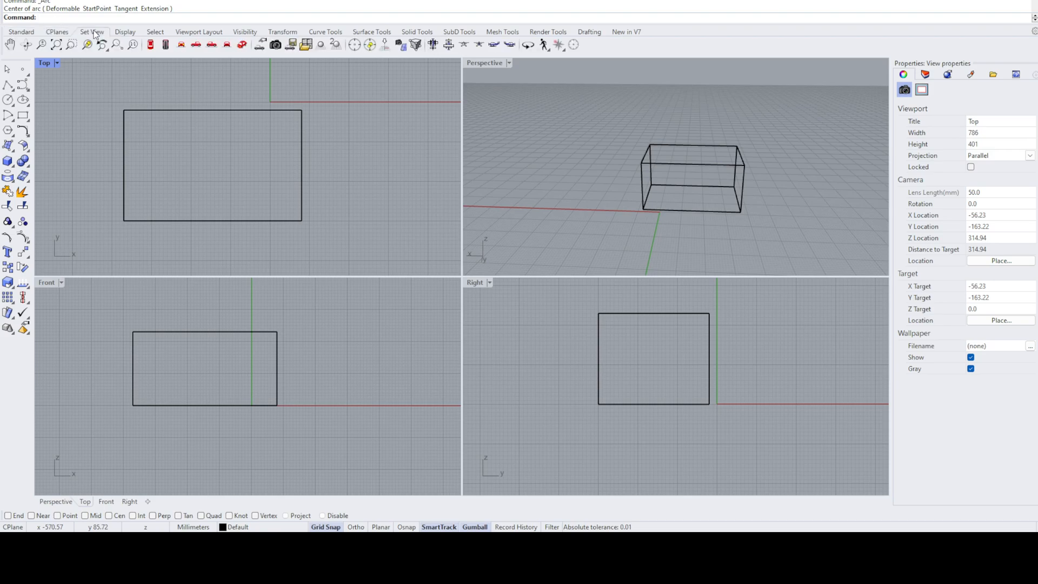
pyautogui.click(198, 31)
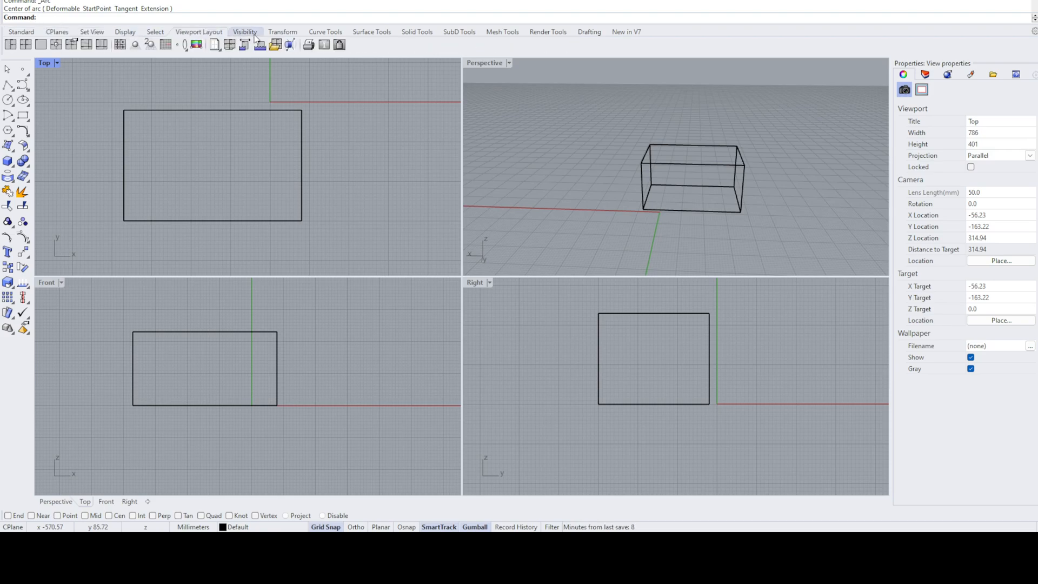
pyautogui.click(318, 33)
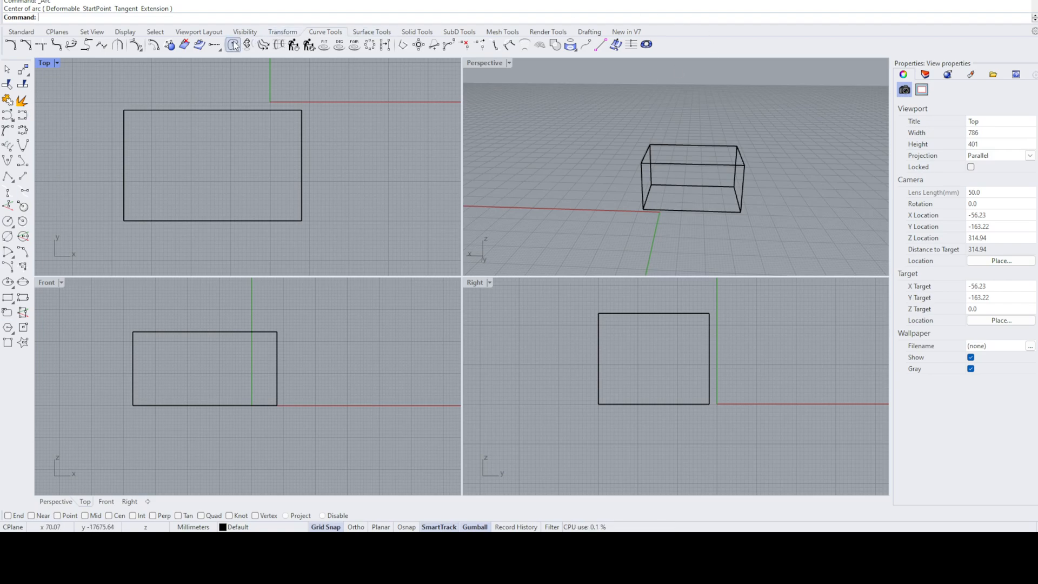
pyautogui.click(369, 32)
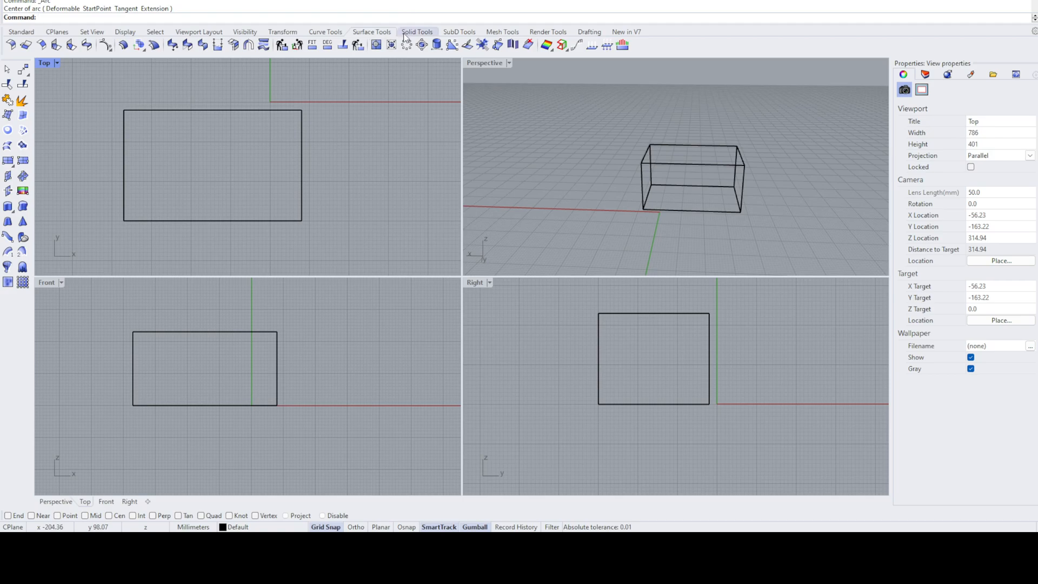
pyautogui.click(413, 32)
pyautogui.click(362, 32)
pyautogui.click(333, 32)
pyautogui.click(363, 32)
pyautogui.click(410, 33)
pyautogui.click(321, 31)
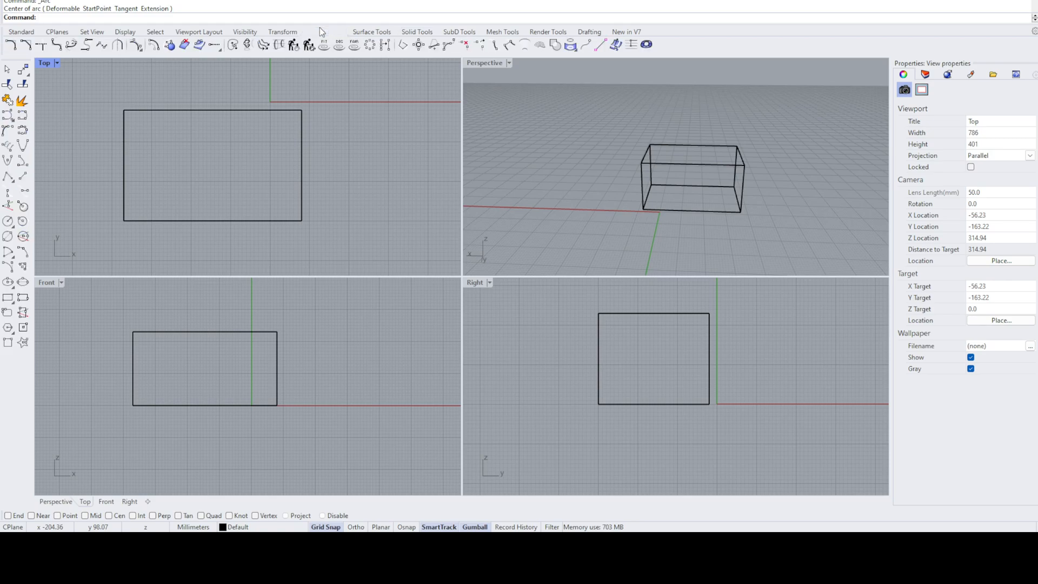
pyautogui.click(370, 32)
pyautogui.click(413, 32)
pyautogui.click(320, 33)
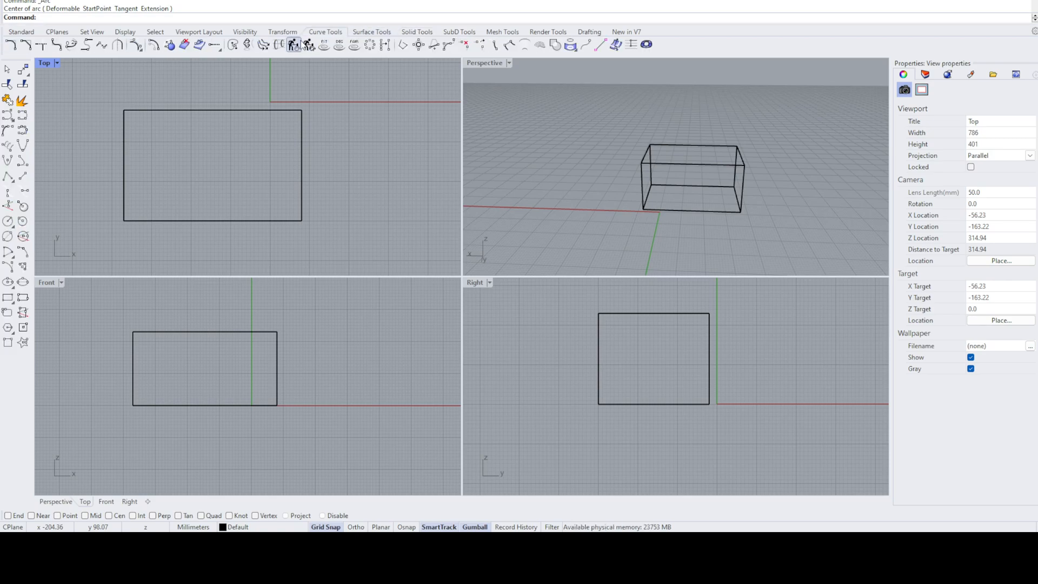
pyautogui.click(425, 33)
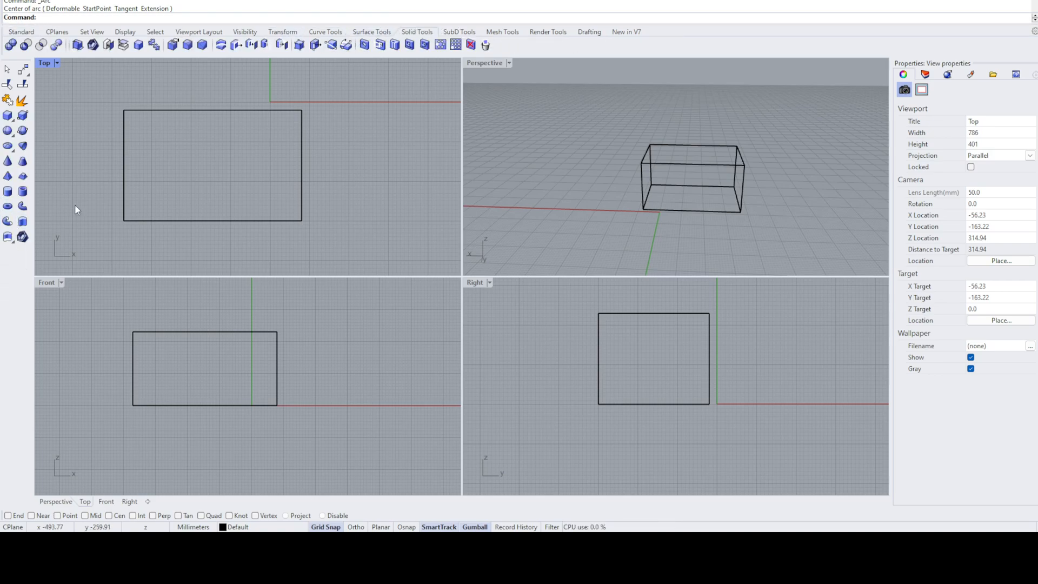
pyautogui.click(317, 33)
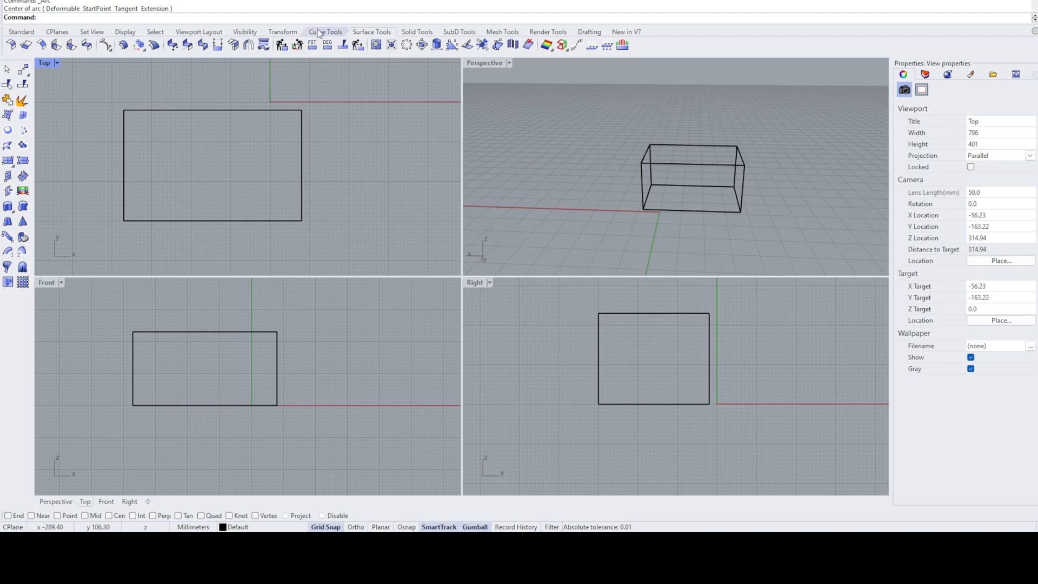
# - Look through the Standard, Set View, Display and Select tool sets, ending back on the Standard tools
pyautogui.click(21, 33)
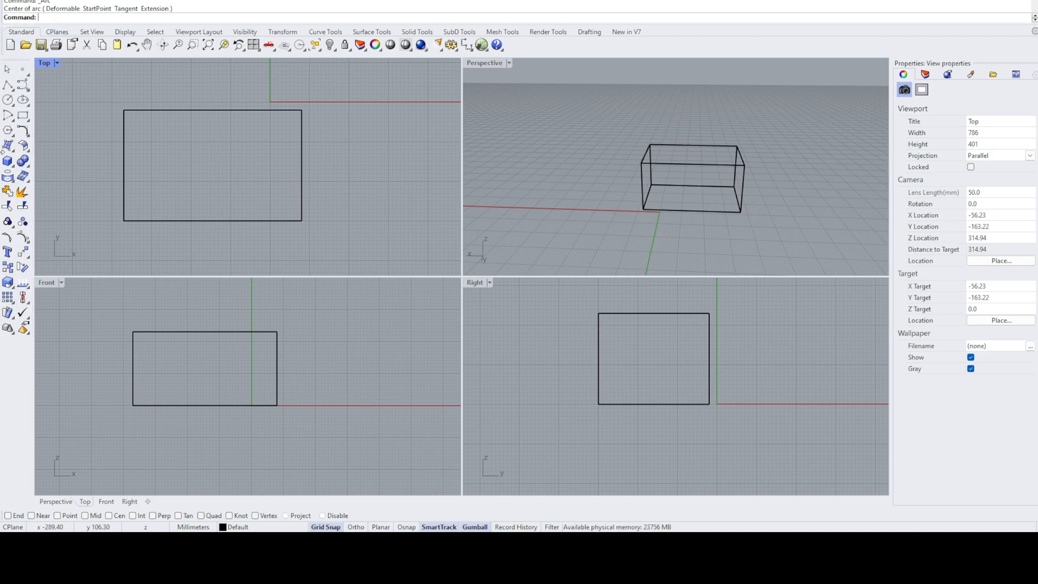
pyautogui.click(91, 32)
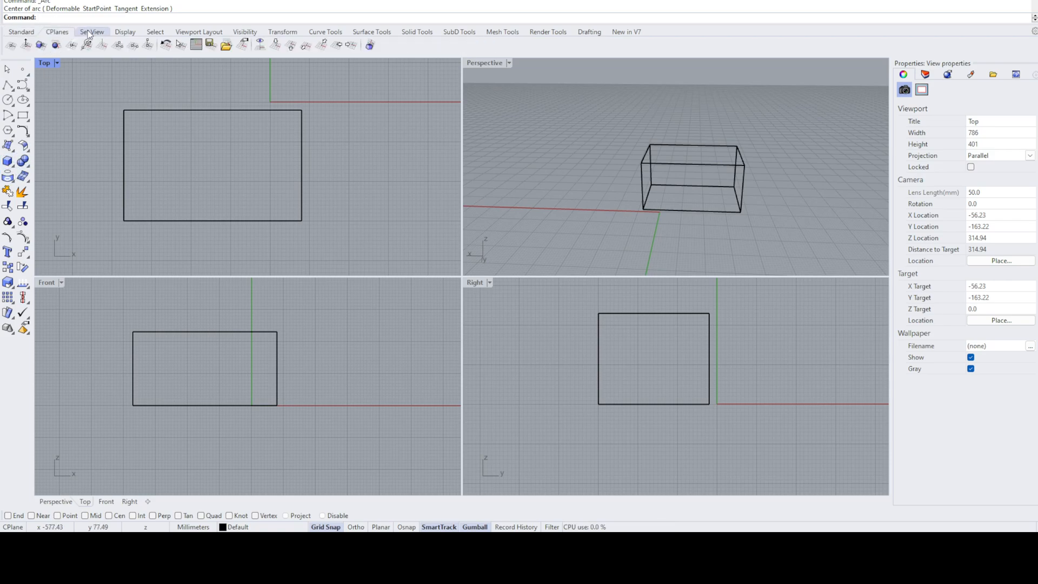
pyautogui.click(125, 32)
pyautogui.click(151, 32)
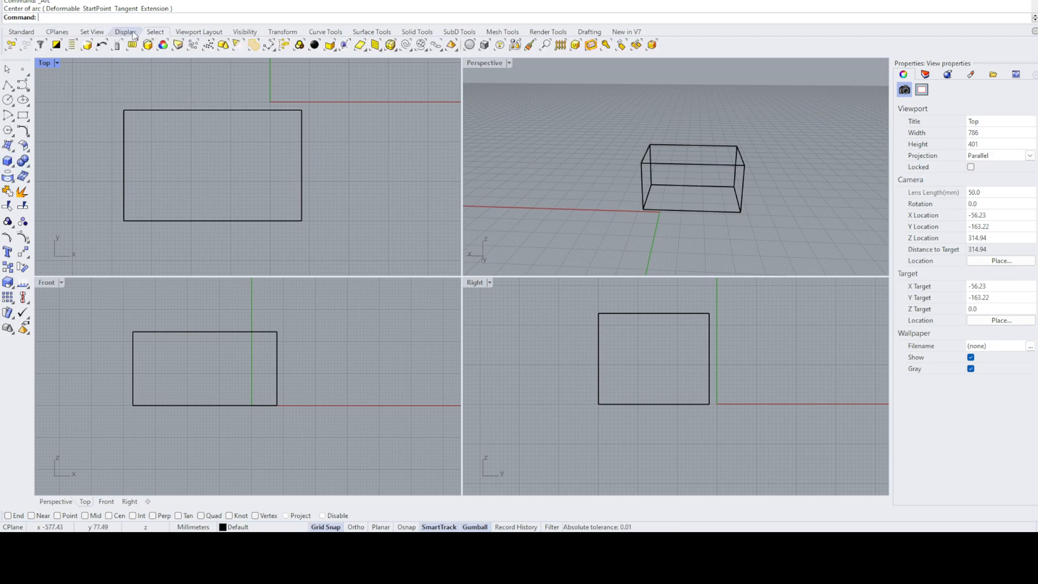
pyautogui.click(33, 33)
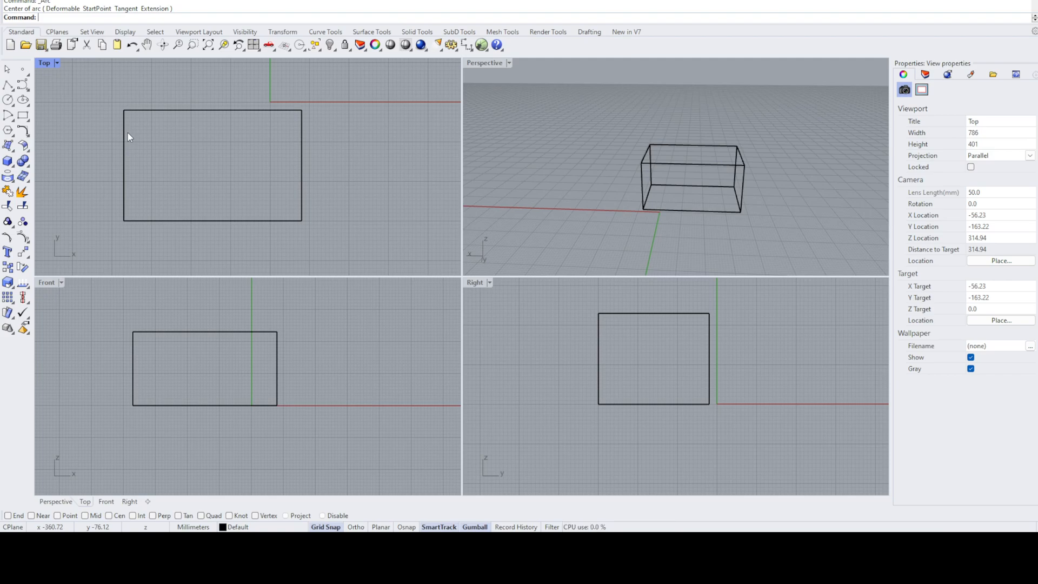
# - Draw a freeform curve with four control points inside the box in the Top view using the Curve command, and delete it
pyautogui.write('Curv')
pyautogui.write('eGraph')
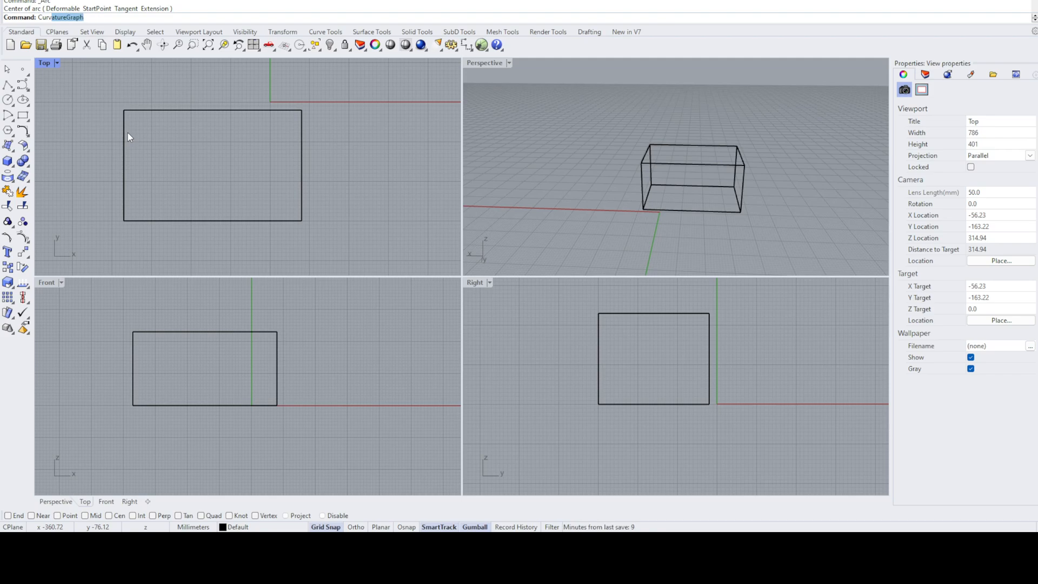
pyautogui.press('Return')
pyautogui.click(164, 161)
pyautogui.click(242, 150)
pyautogui.click(252, 197)
pyautogui.click(187, 141)
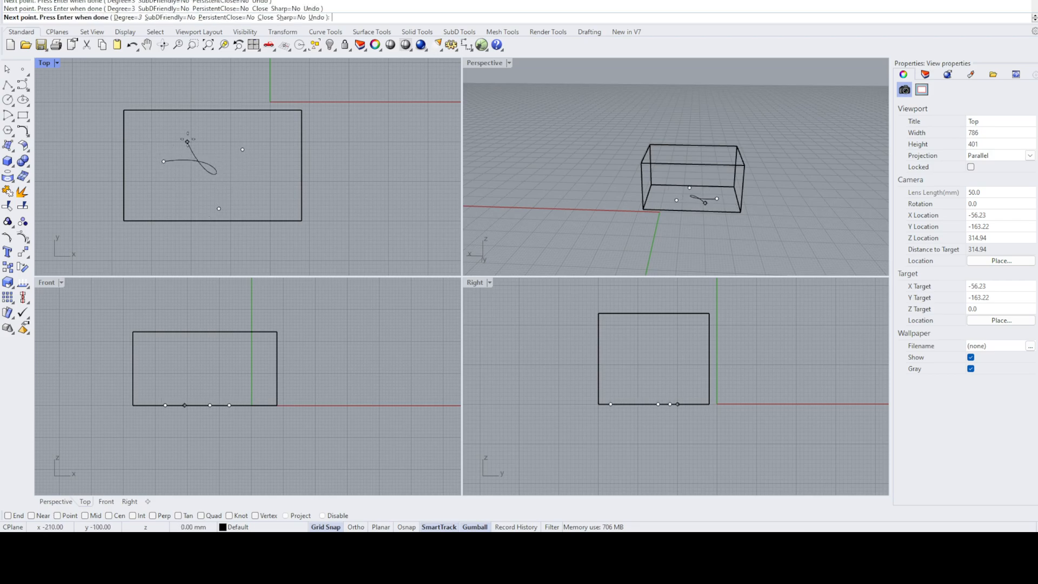
pyautogui.press('Return')
pyautogui.click(216, 173)
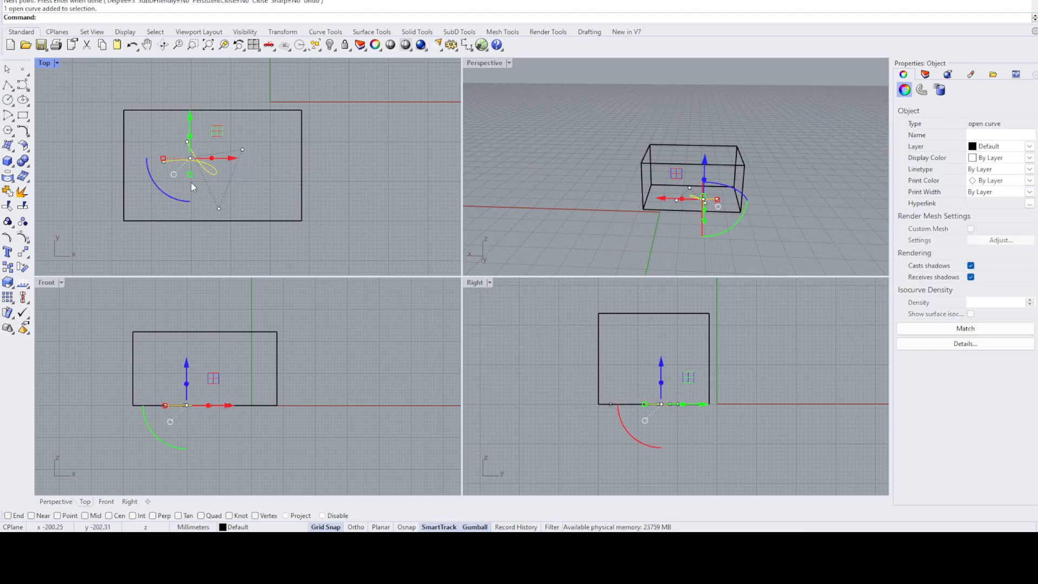
pyautogui.press('Delete')
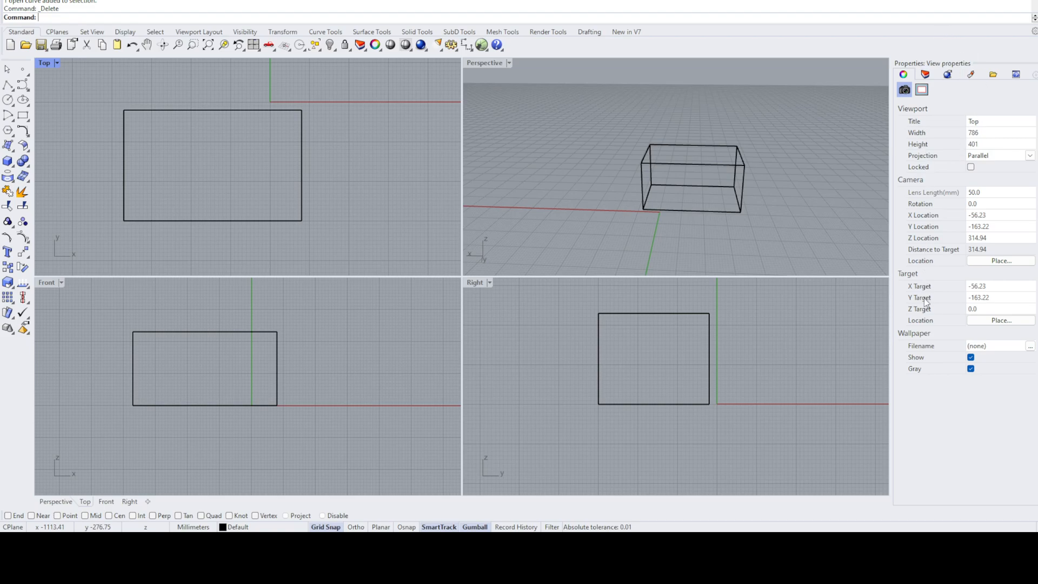
# - Look at the layer list and the rendering settings, and view the box from several angles in the Perspective viewport
pyautogui.click(926, 75)
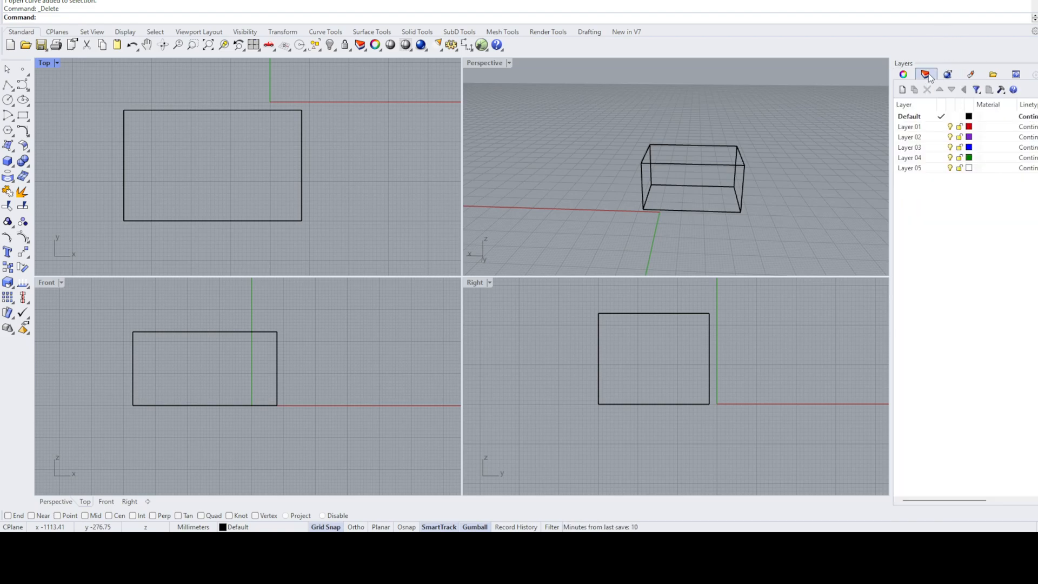
pyautogui.click(947, 74)
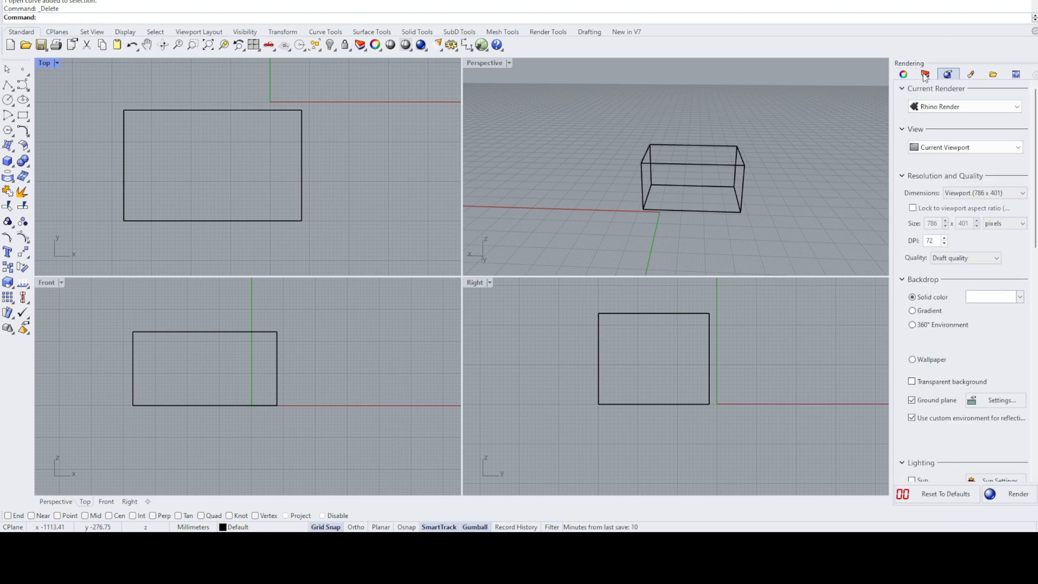
pyautogui.click(925, 75)
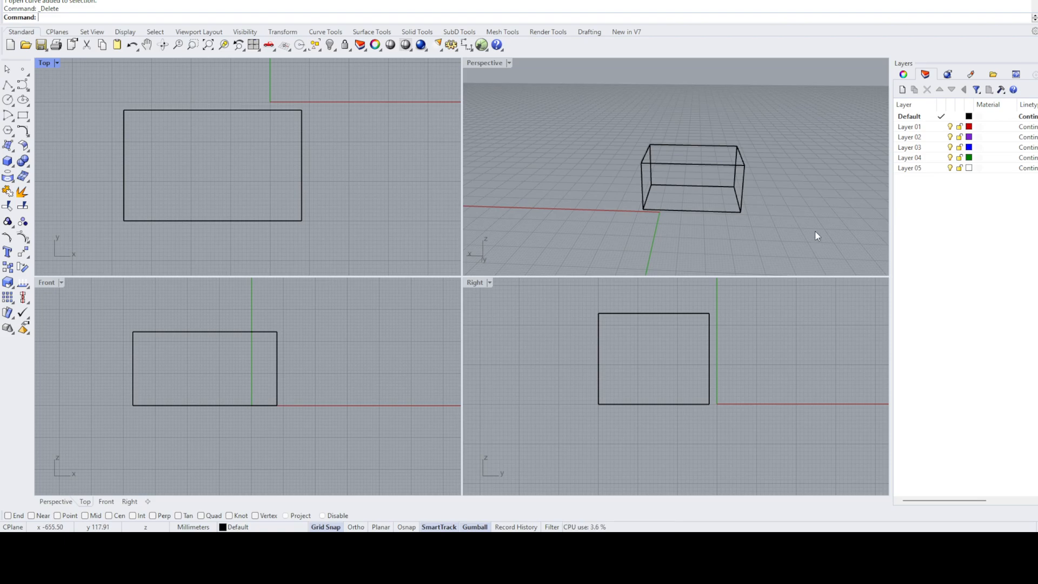
pyautogui.moveTo(694, 156); pyautogui.dragTo(722, 199, button='right')
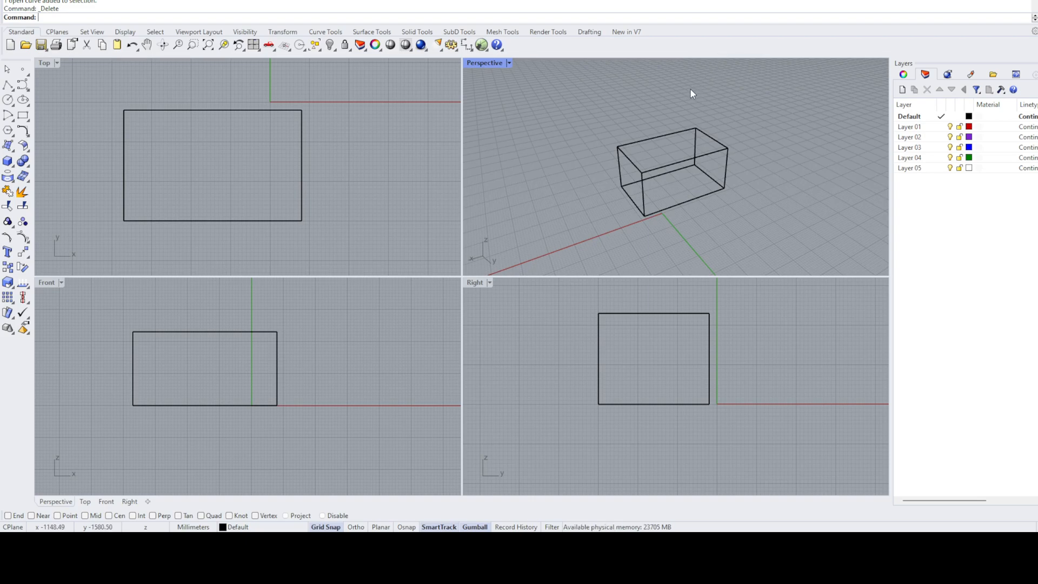
pyautogui.moveTo(690, 91); pyautogui.dragTo(579, 67, button='right')
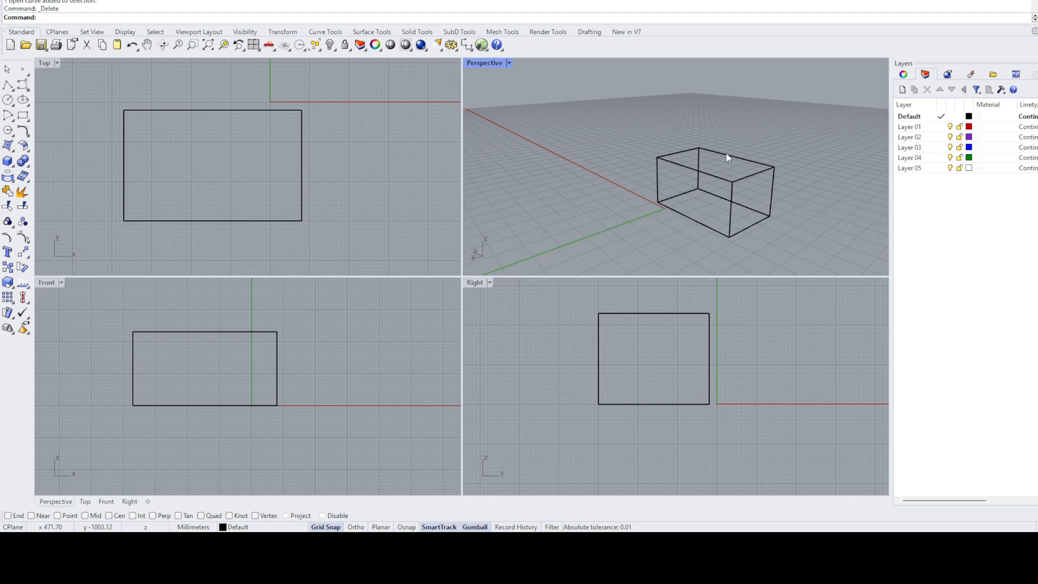
pyautogui.moveTo(727, 138); pyautogui.dragTo(783, 162, button='right')
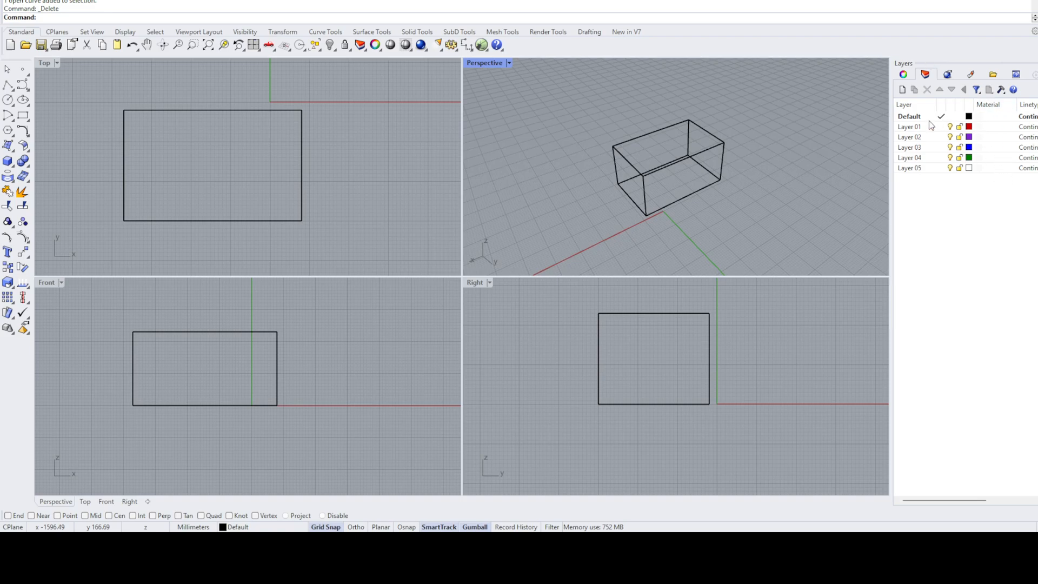
pyautogui.moveTo(762, 127); pyautogui.dragTo(841, 146, button='right')
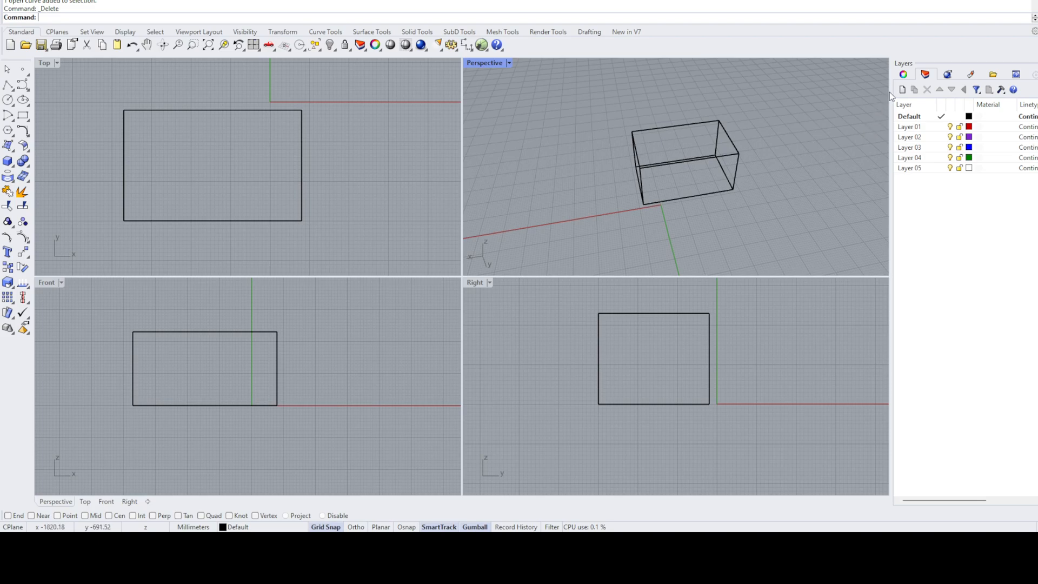
# - Name the box "Kasse 1" in its object properties and deselect it
pyautogui.click(897, 77)
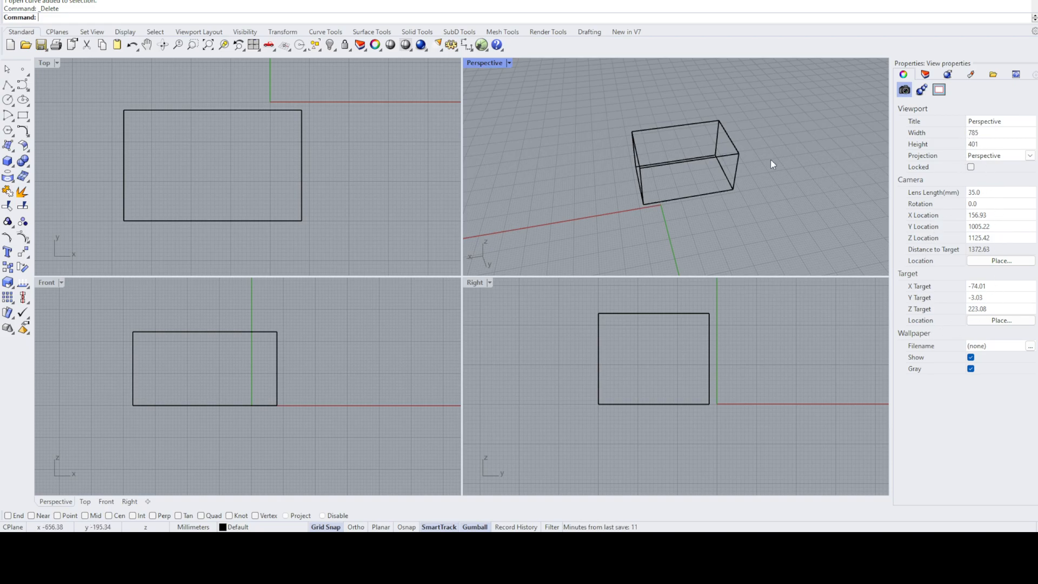
pyautogui.click(698, 163)
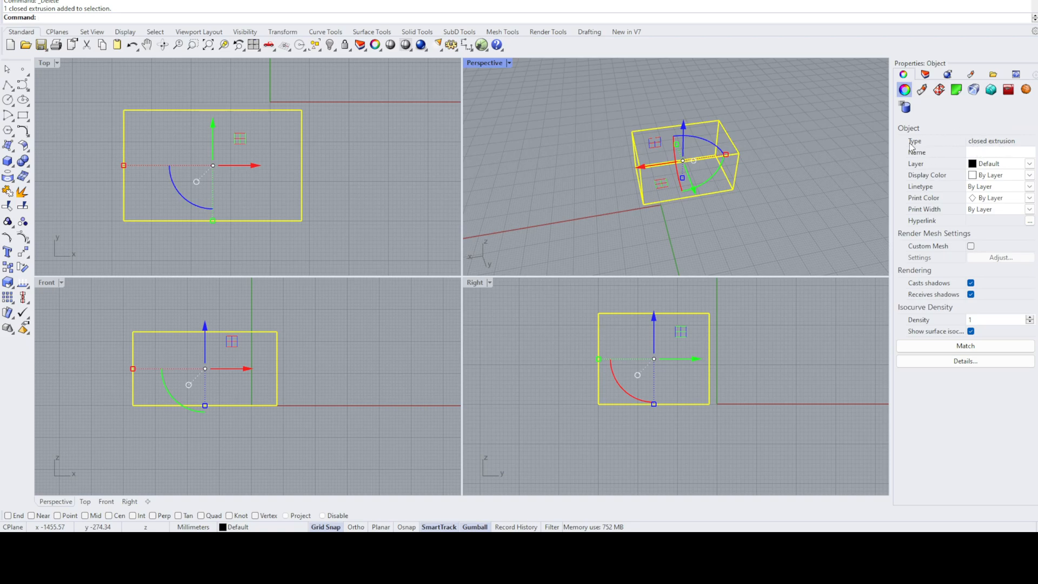
pyautogui.click(1003, 152)
pyautogui.write('Kase')
pyautogui.click(835, 114)
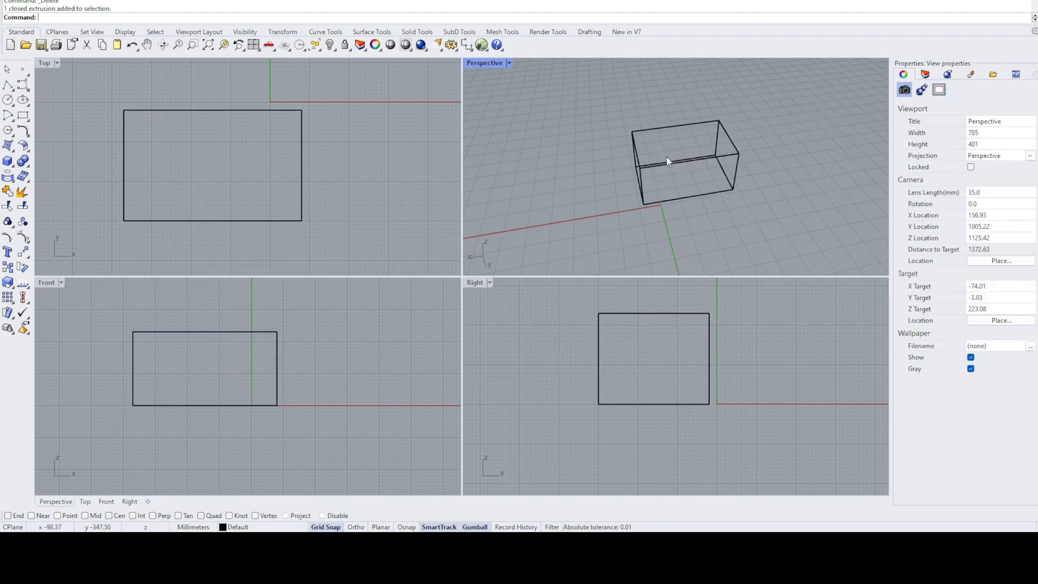
# - Assign the box to Layer 01 and check its layer against the layer list and its object properties
pyautogui.click(698, 161)
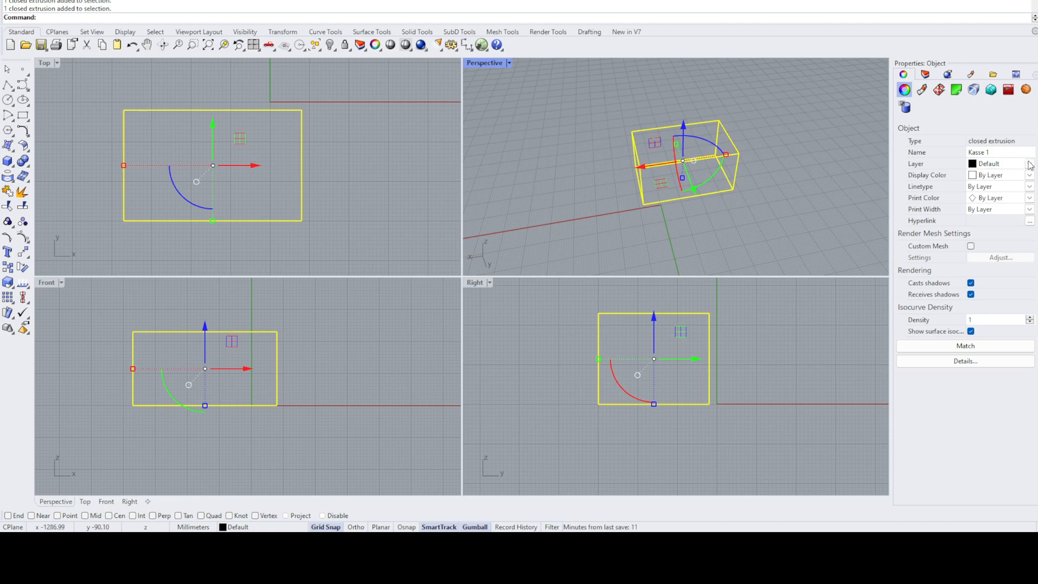
pyautogui.click(873, 181)
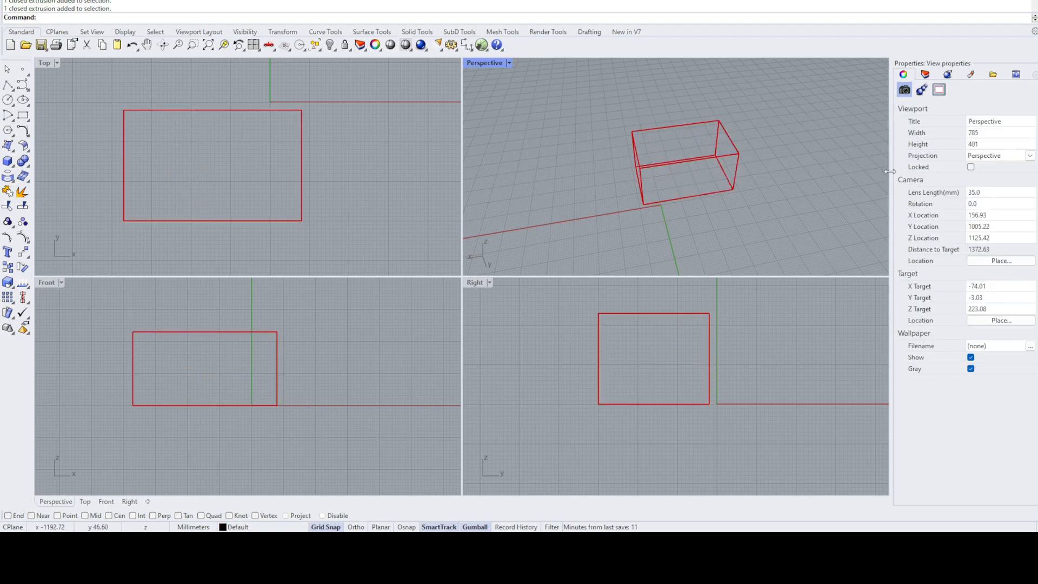
pyautogui.click(924, 74)
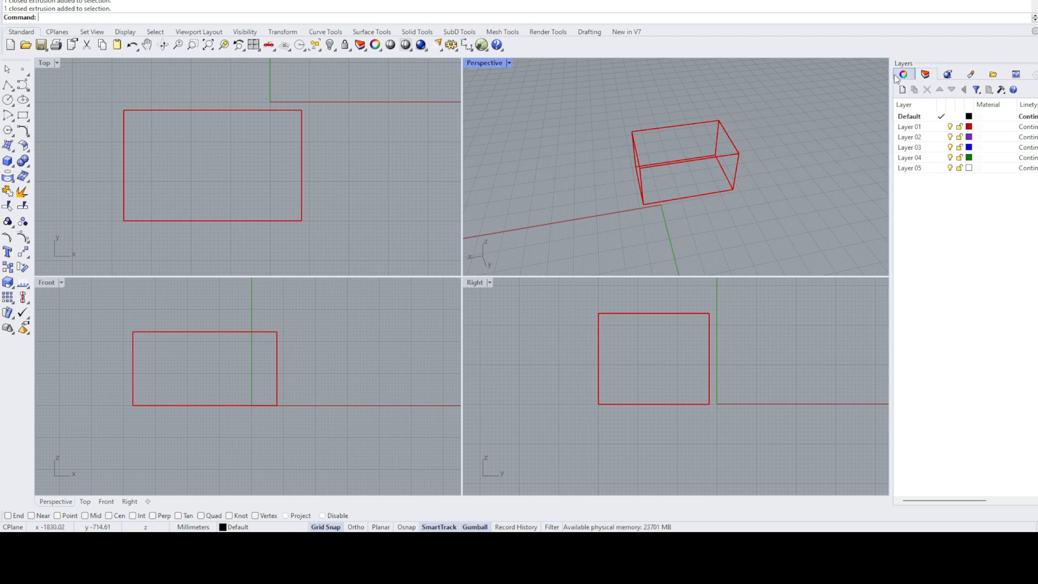
pyautogui.click(896, 75)
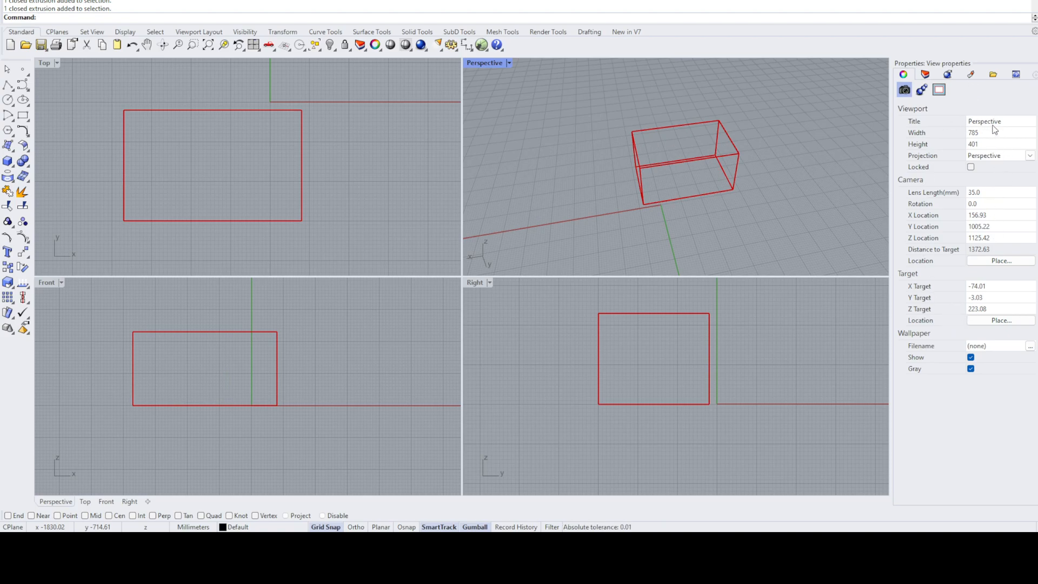
pyautogui.click(677, 128)
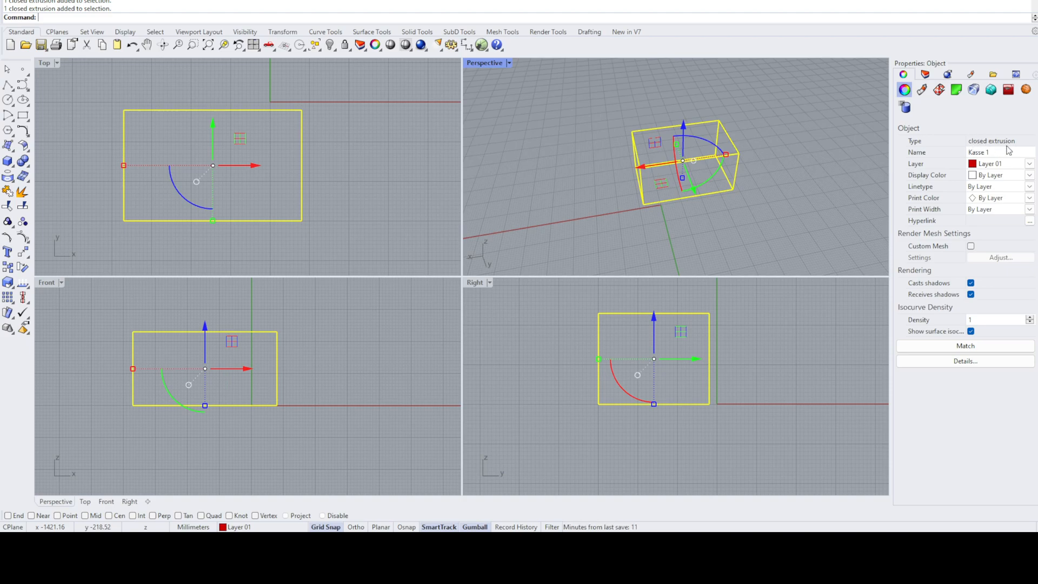
pyautogui.click(783, 106)
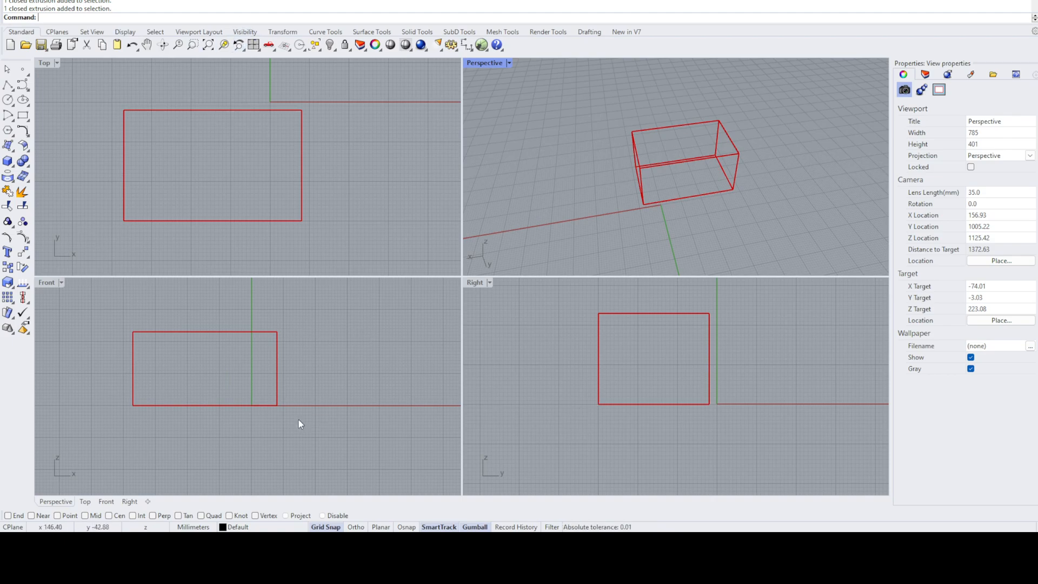
# - Turn off SmartTrack and Gumball, keeping Grid Snap switched on
pyautogui.click(326, 527)
pyautogui.click(437, 526)
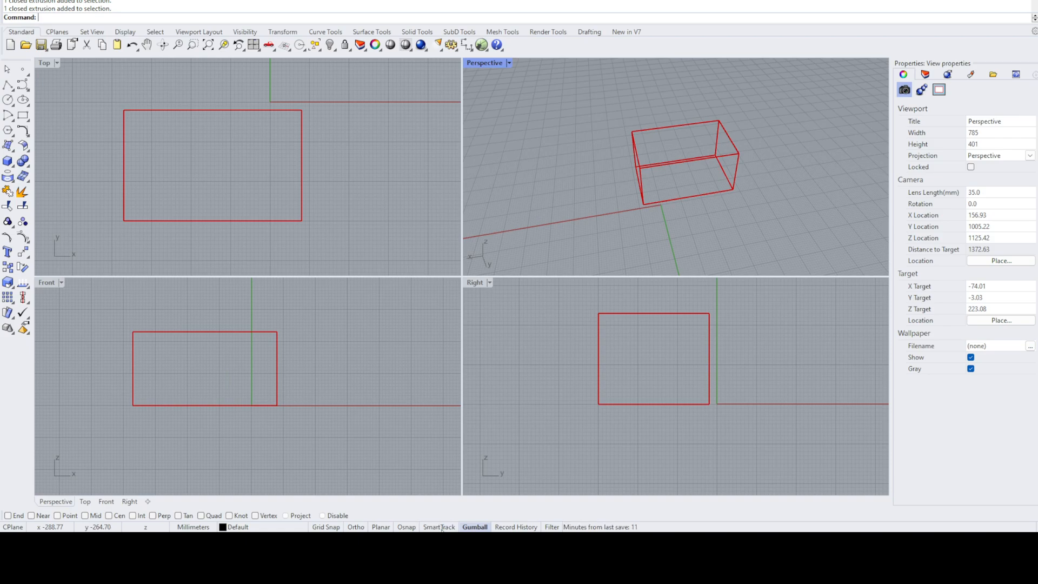
pyautogui.click(474, 527)
pyautogui.click(325, 527)
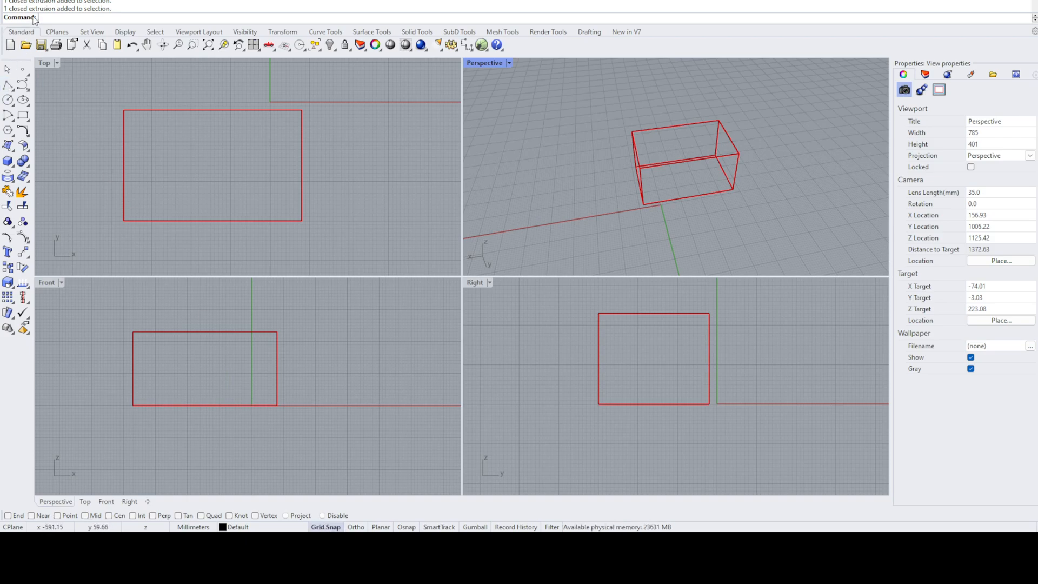
# - Draw a closed rectangular polyline, 70 mm wide and 110 mm high, snapped to the grid inside the box in the maximized Top view
pyautogui.click(7, 85)
pyautogui.scroll(3, 308, 174)
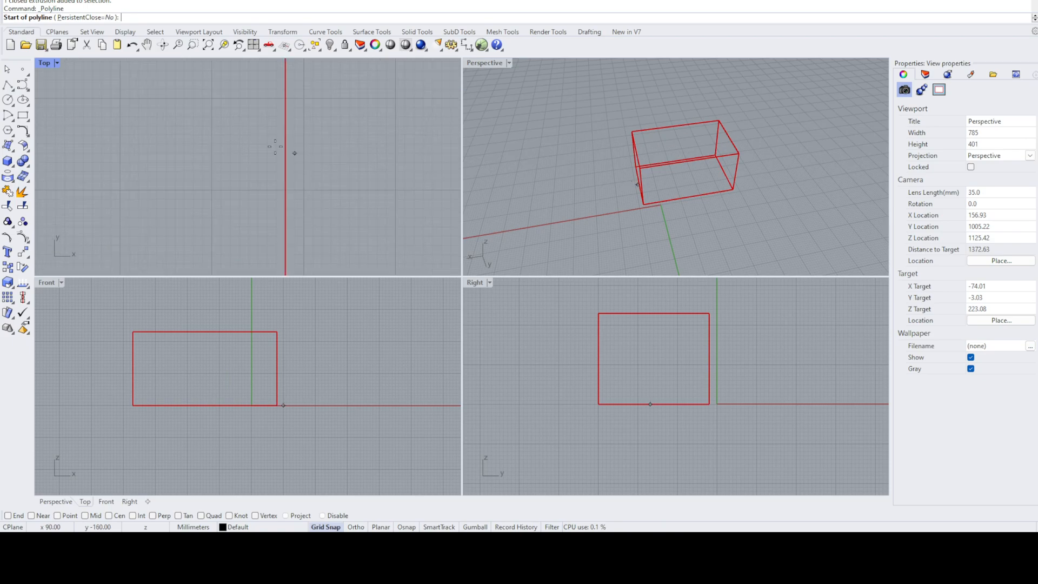
pyautogui.doubleClick(45, 64)
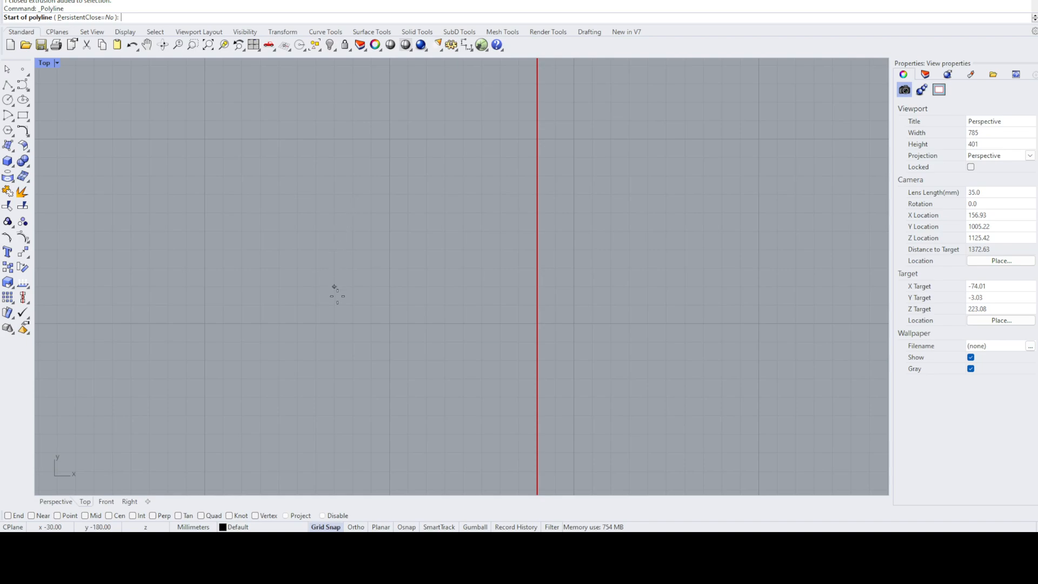
pyautogui.click(335, 323)
pyautogui.click(205, 323)
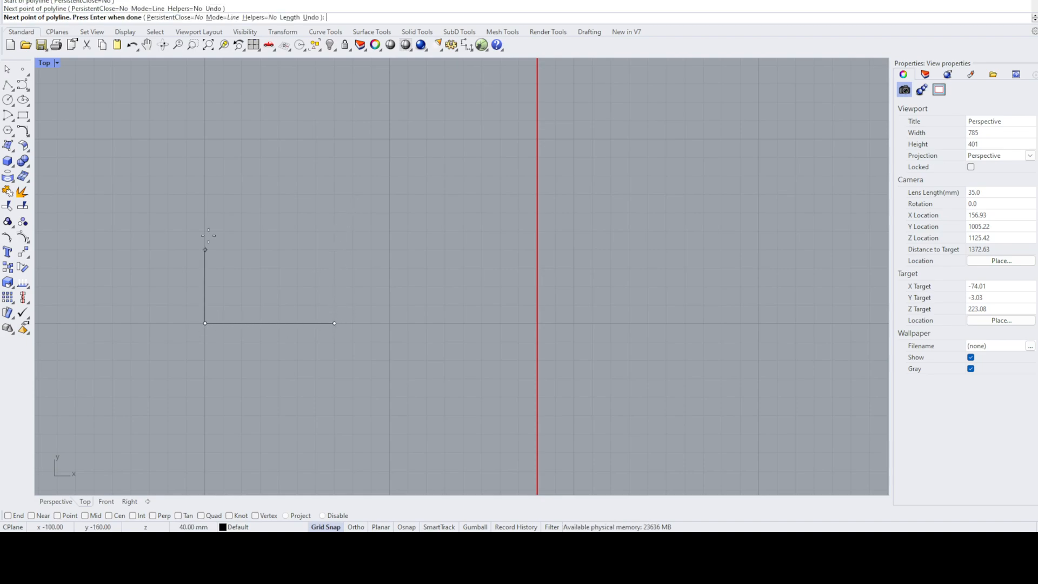
pyautogui.click(205, 120)
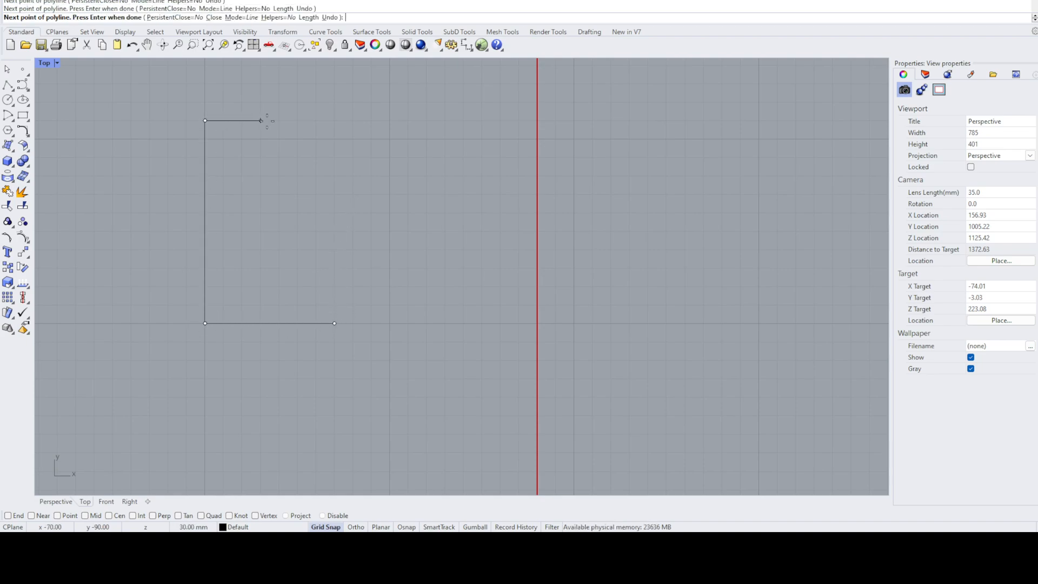
pyautogui.click(334, 119)
pyautogui.click(334, 323)
pyautogui.press('Return')
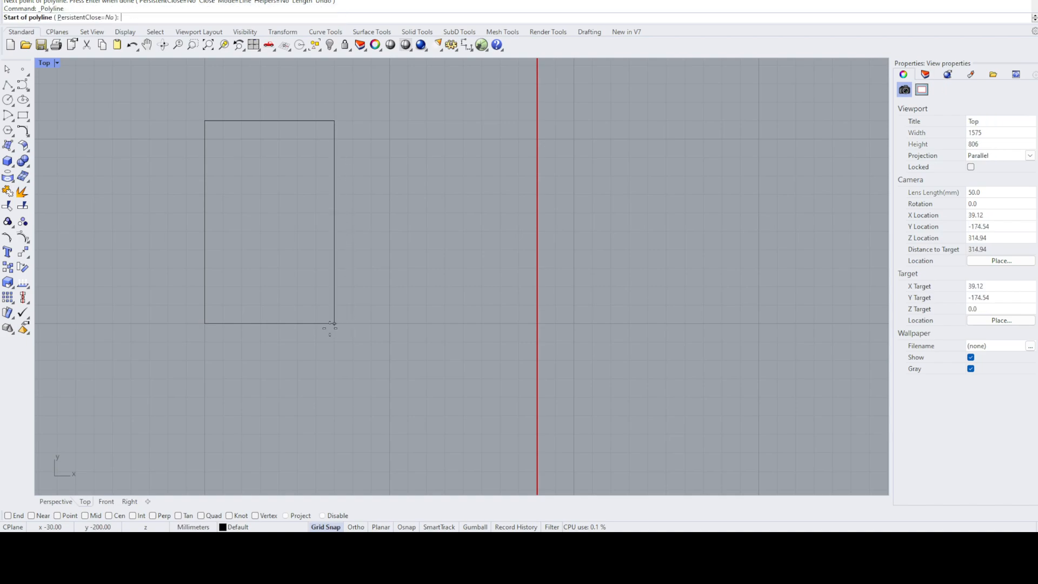
pyautogui.scroll(-3, 331, 324)
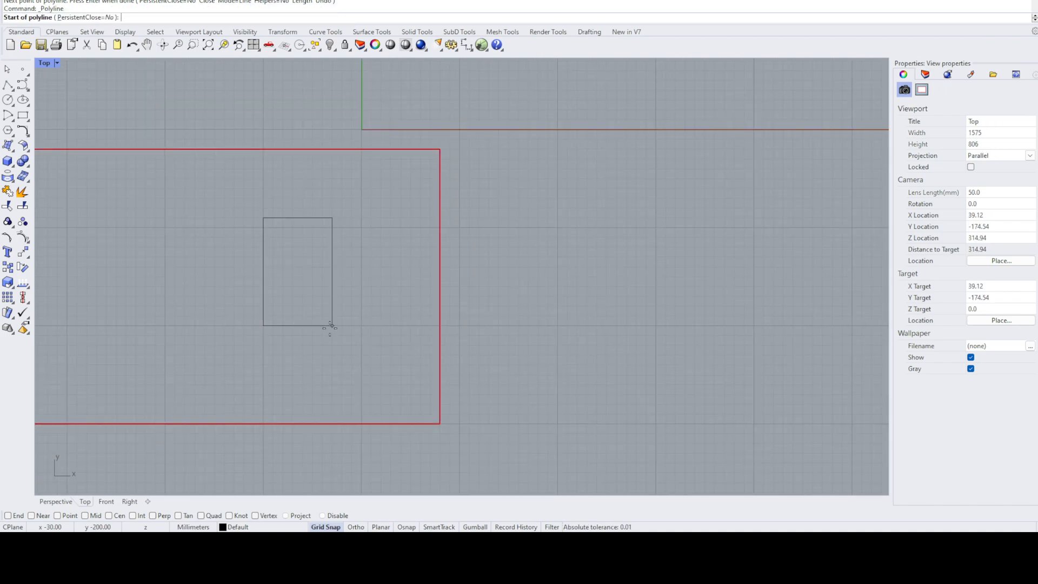
pyautogui.press('Escape')
# - Turn off Grid Snap and draw a freehand triangular polyline beside the rectangle, ending close to its start point without snapping
pyautogui.click(325, 527)
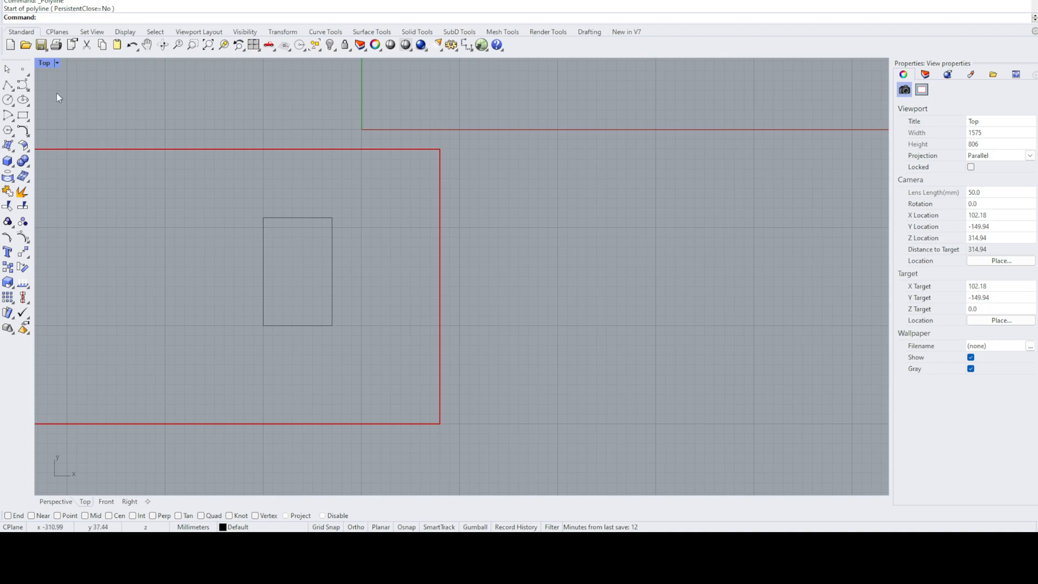
pyautogui.click(7, 85)
pyautogui.scroll(3, 184, 283)
pyautogui.click(224, 363)
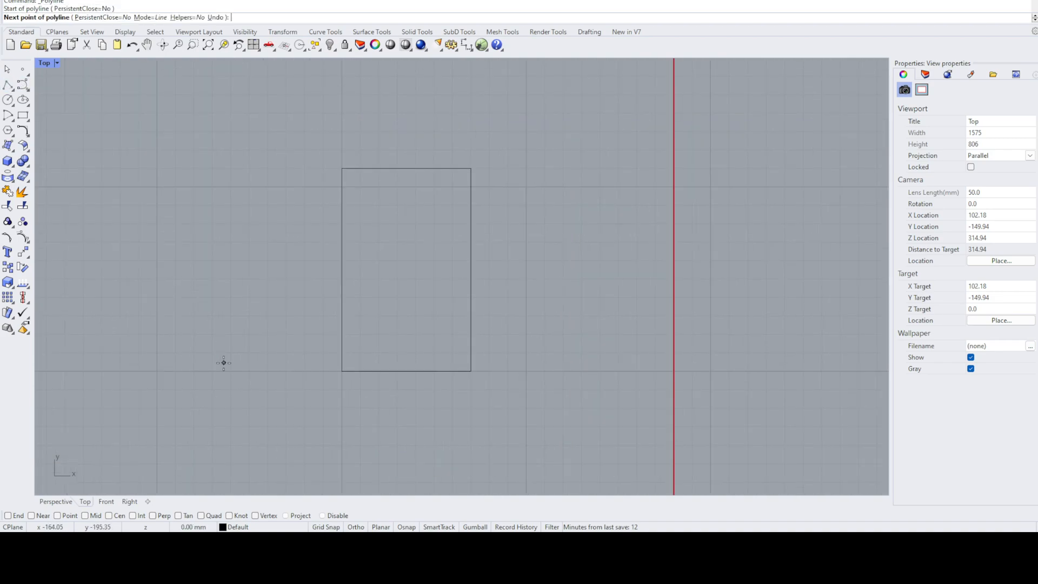
pyautogui.click(176, 278)
pyautogui.click(227, 175)
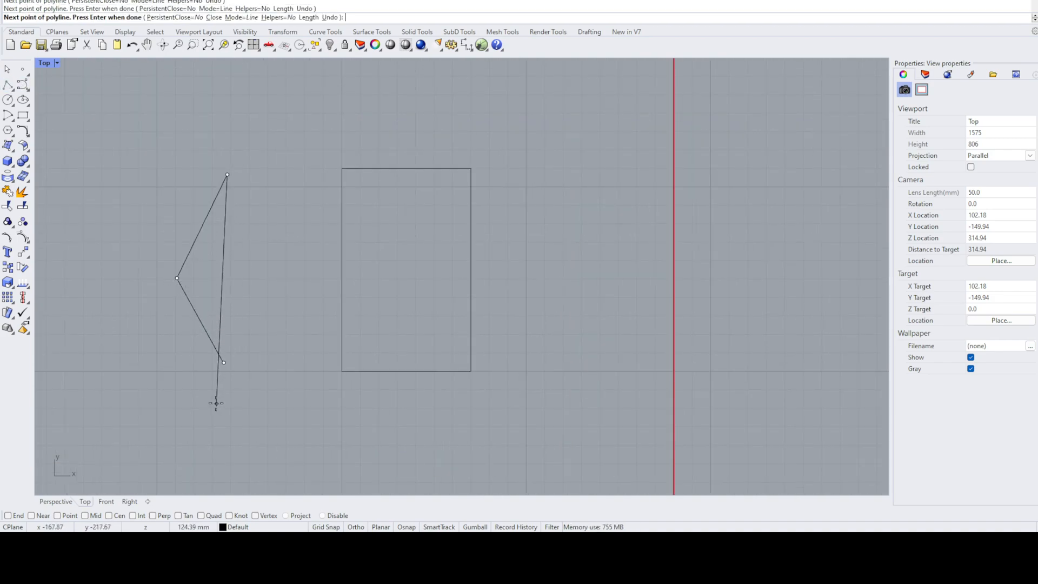
pyautogui.scroll(3, 224, 362)
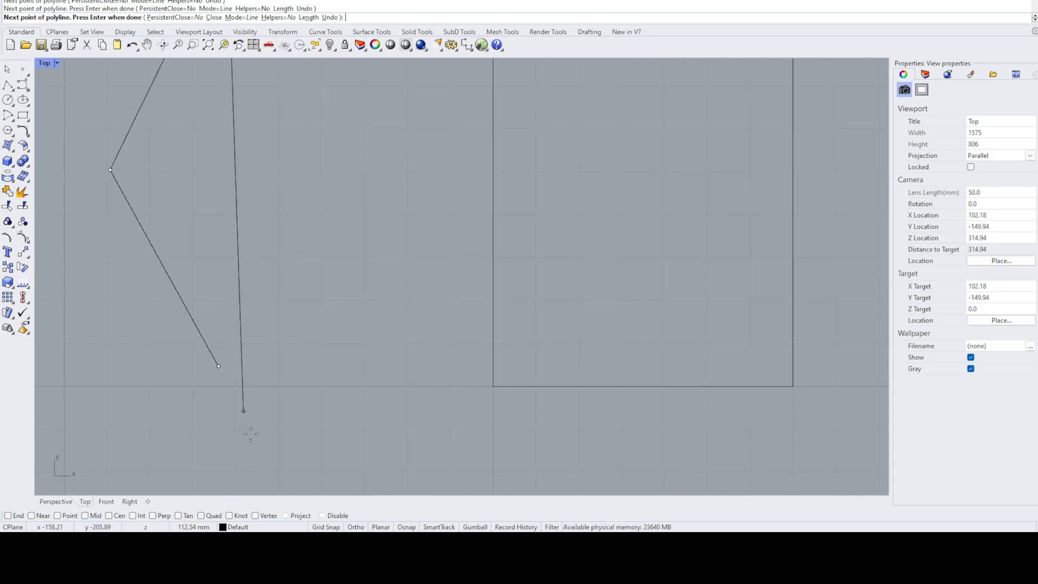
pyautogui.scroll(3, 221, 299)
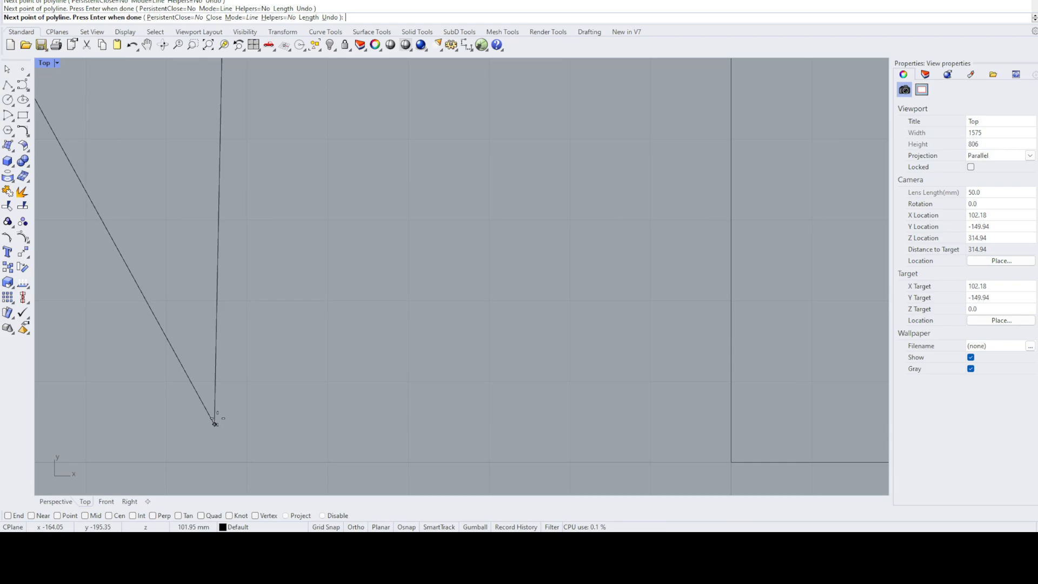
pyautogui.click(224, 424)
pyautogui.press('Return')
# - Check the freehand triangle's end points against its overall shape, and delete the triangle
pyautogui.scroll(-5, 248, 447)
pyautogui.scroll(-10, 250, 447)
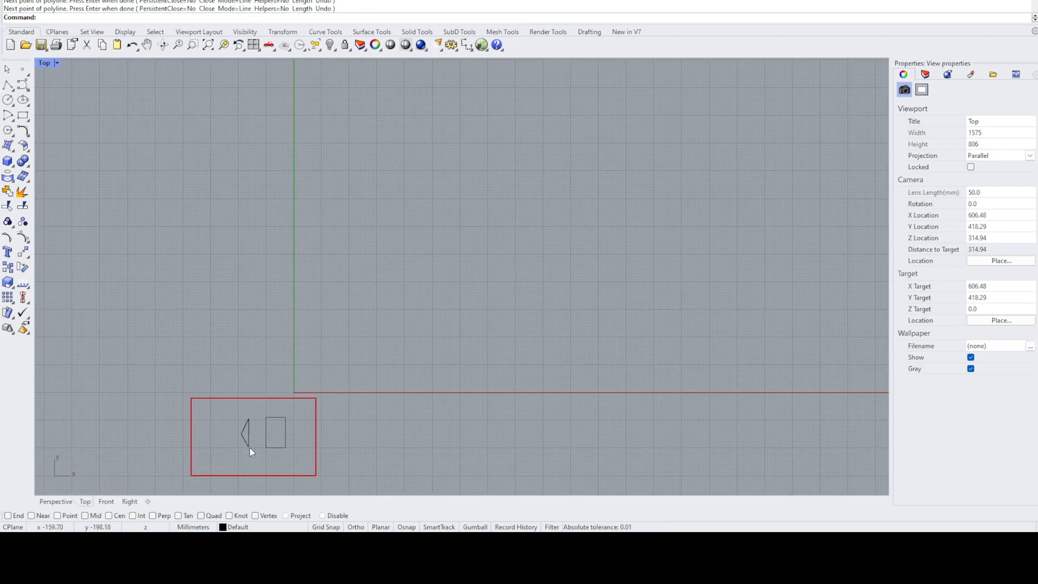
pyautogui.scroll(15, 251, 426)
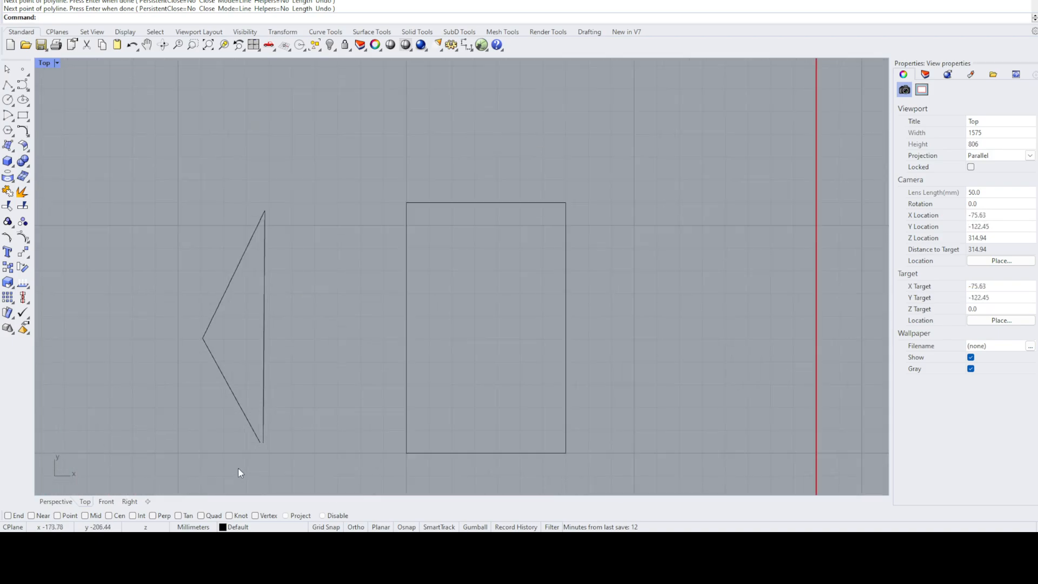
pyautogui.click(269, 413)
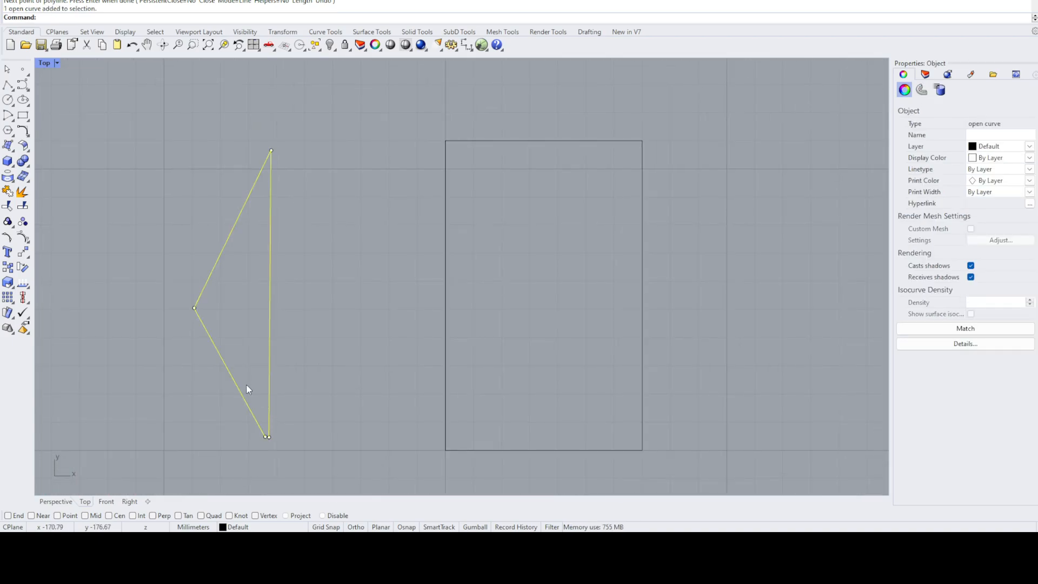
pyautogui.press('Delete')
# - Turn on Grid Snap and draw an open L-shaped polyline beside the rectangle, 60 mm up and 40 mm across
pyautogui.click(7, 85)
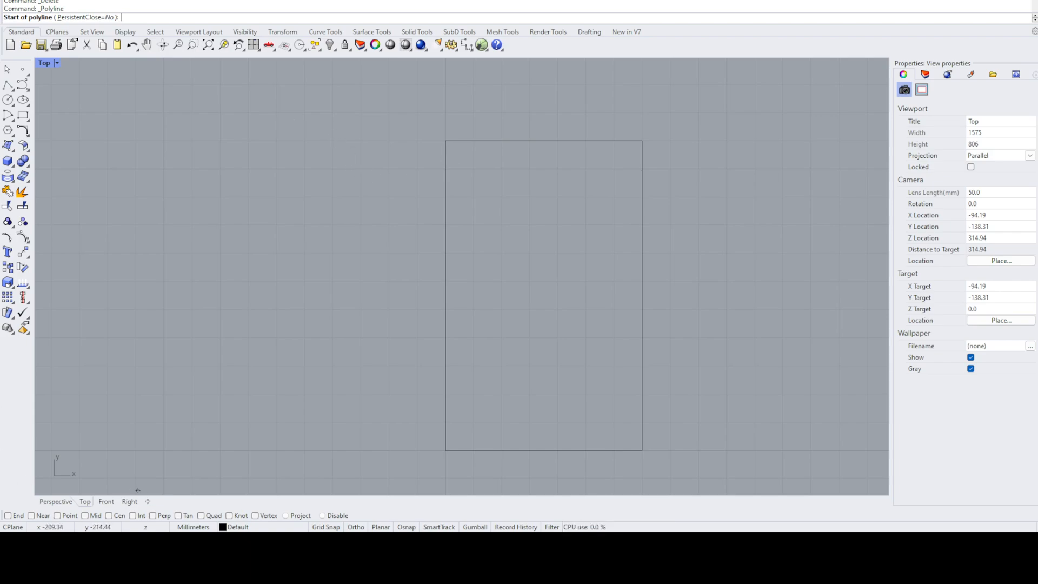
pyautogui.click(326, 527)
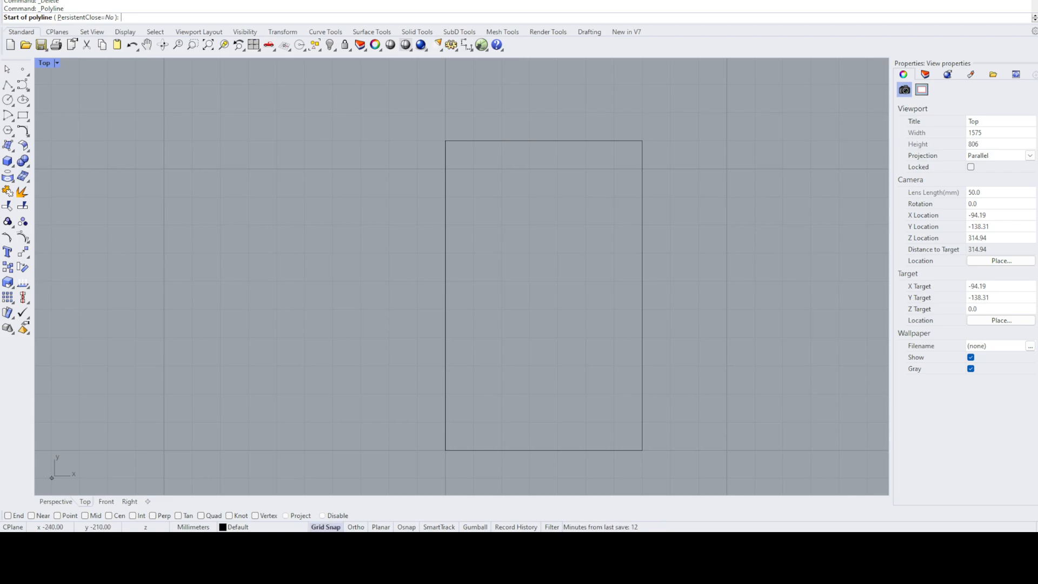
pyautogui.click(405, 528)
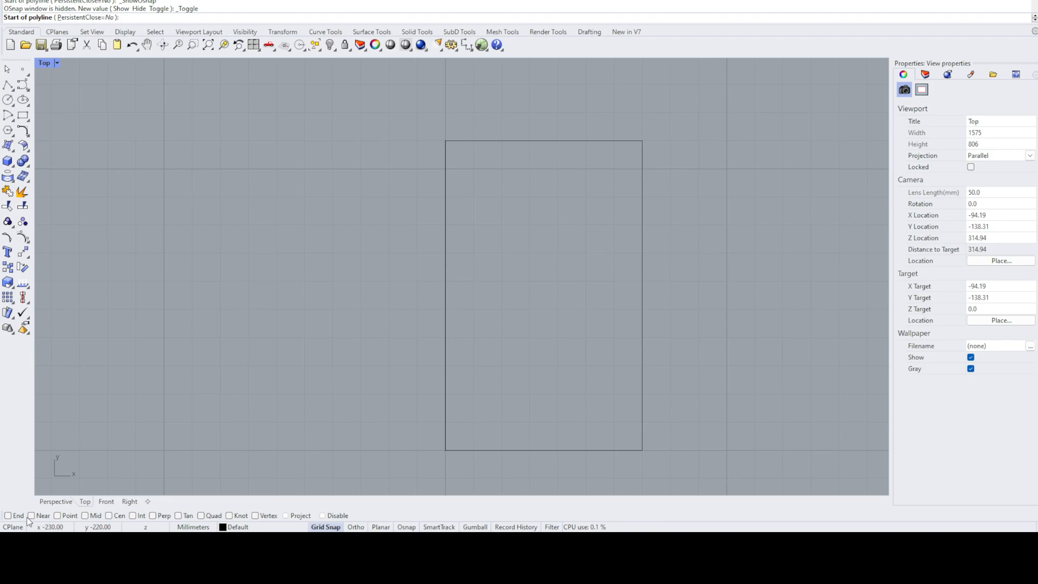
pyautogui.click(8, 85)
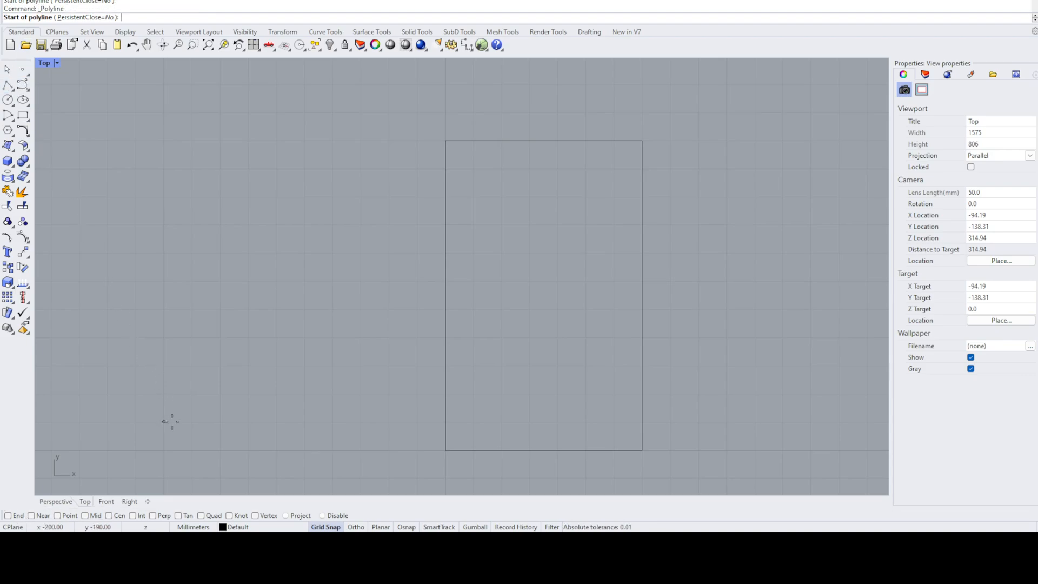
pyautogui.click(164, 450)
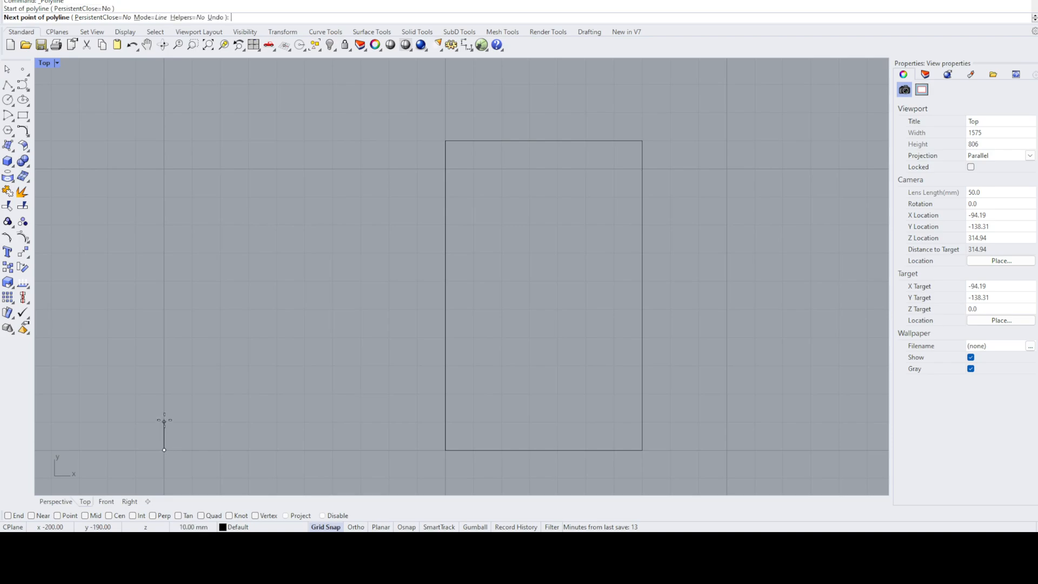
pyautogui.click(157, 290)
pyautogui.click(264, 286)
pyautogui.press('Return')
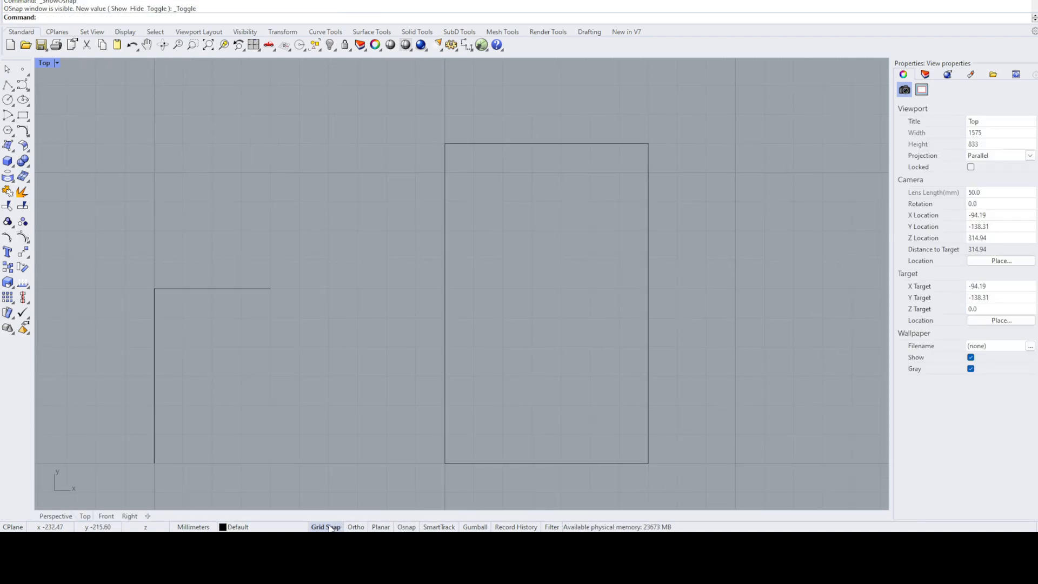
# - Enable the End object snap, turn off Grid Snap and draw a line connecting the two open ends of the L-shaped polyline
pyautogui.click(412, 528)
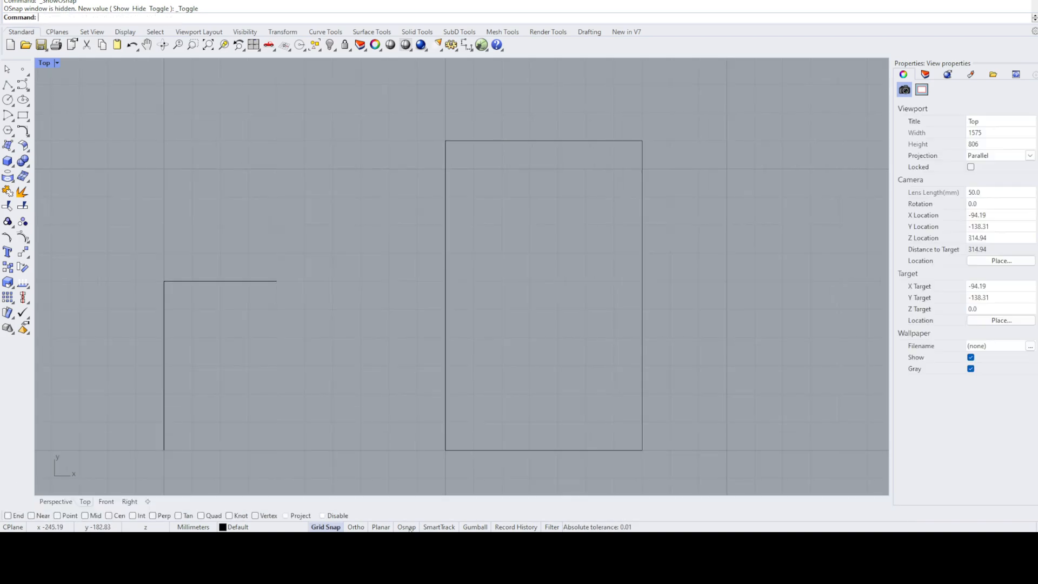
pyautogui.click(17, 516)
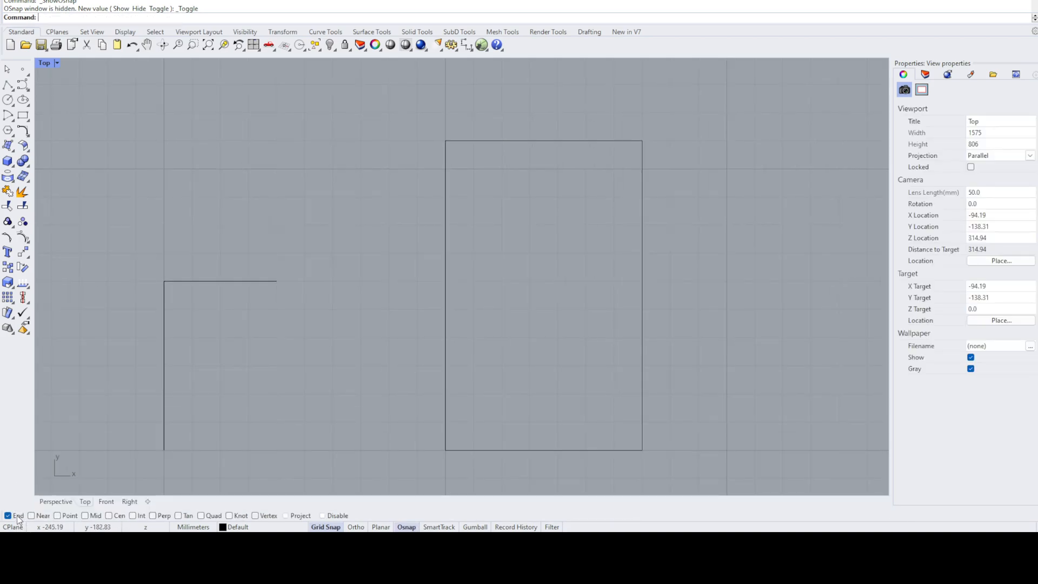
pyautogui.click(8, 84)
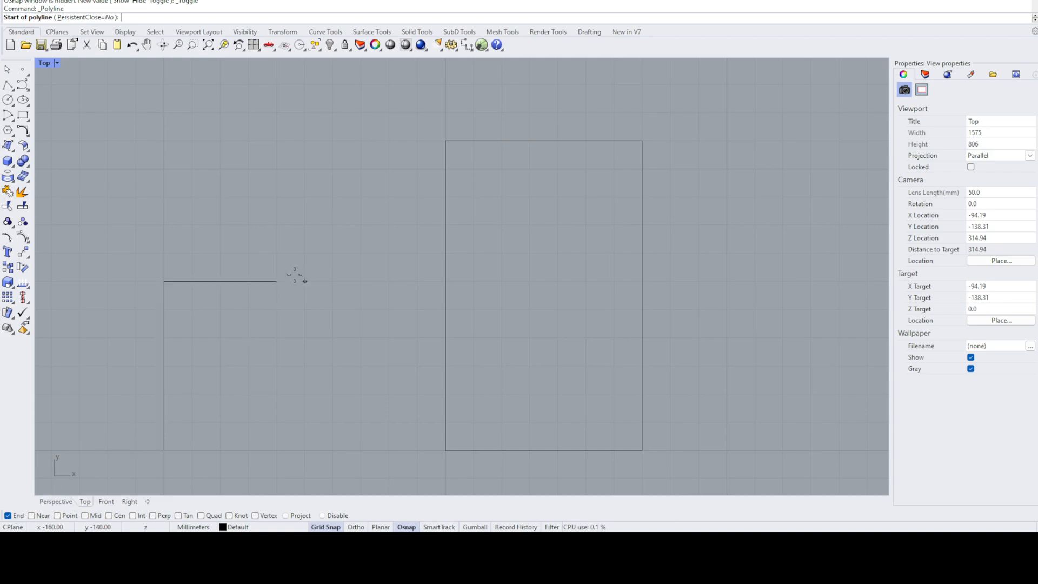
pyautogui.click(277, 281)
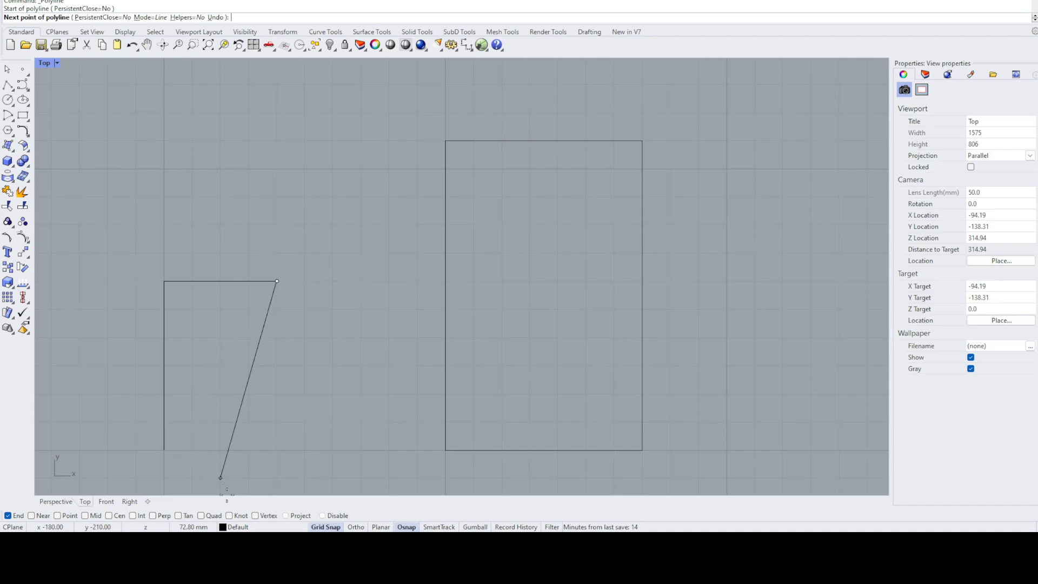
pyautogui.click(326, 526)
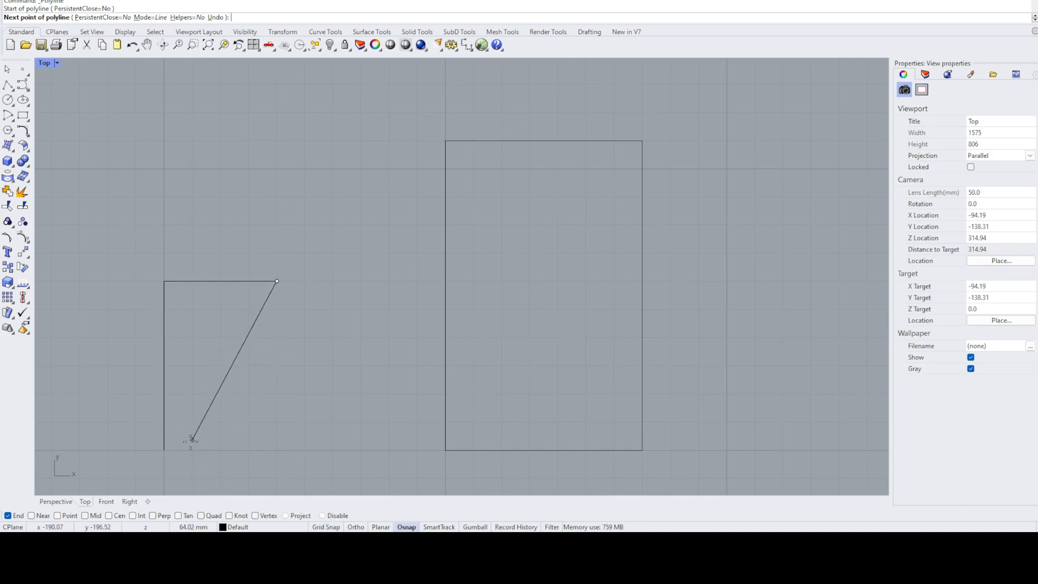
pyautogui.click(165, 449)
pyautogui.press('Return')
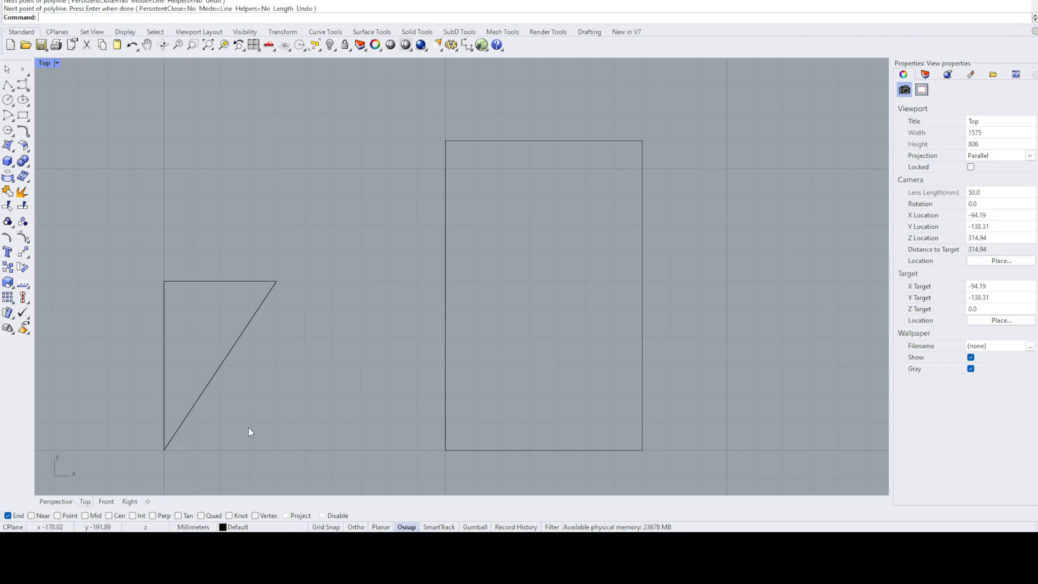
# - Delete the diagonal line and the L-shaped polyline, keeping only the rectangle
pyautogui.click(226, 358)
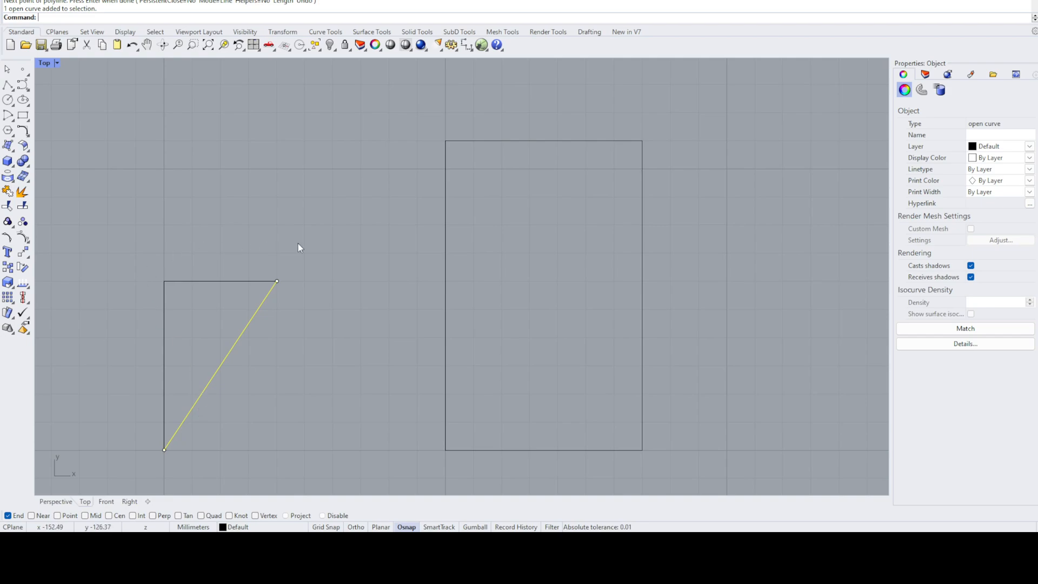
pyautogui.press('Delete')
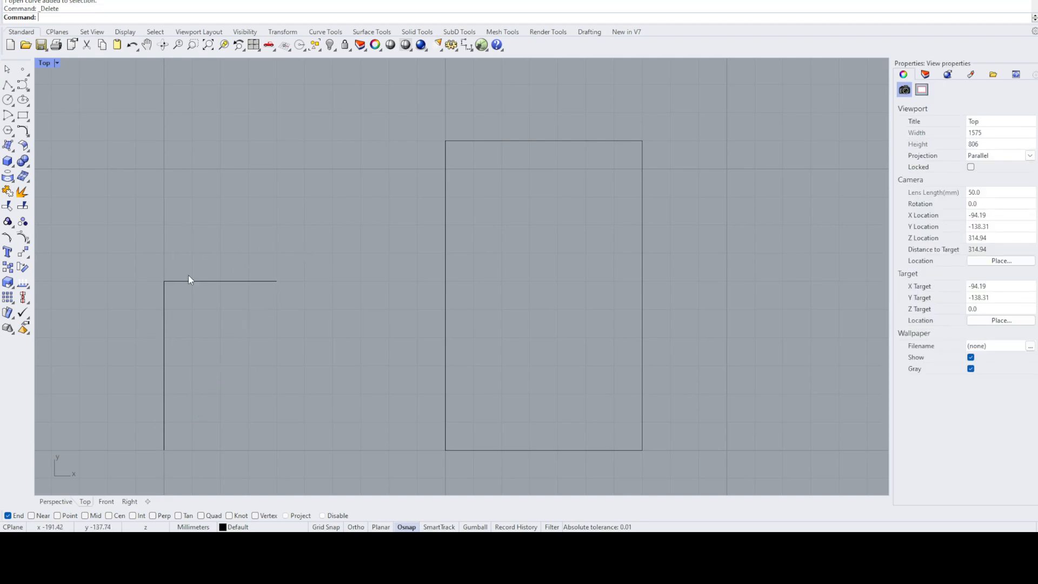
pyautogui.moveTo(144, 307); pyautogui.dragTo(145, 306)
pyautogui.press('Delete')
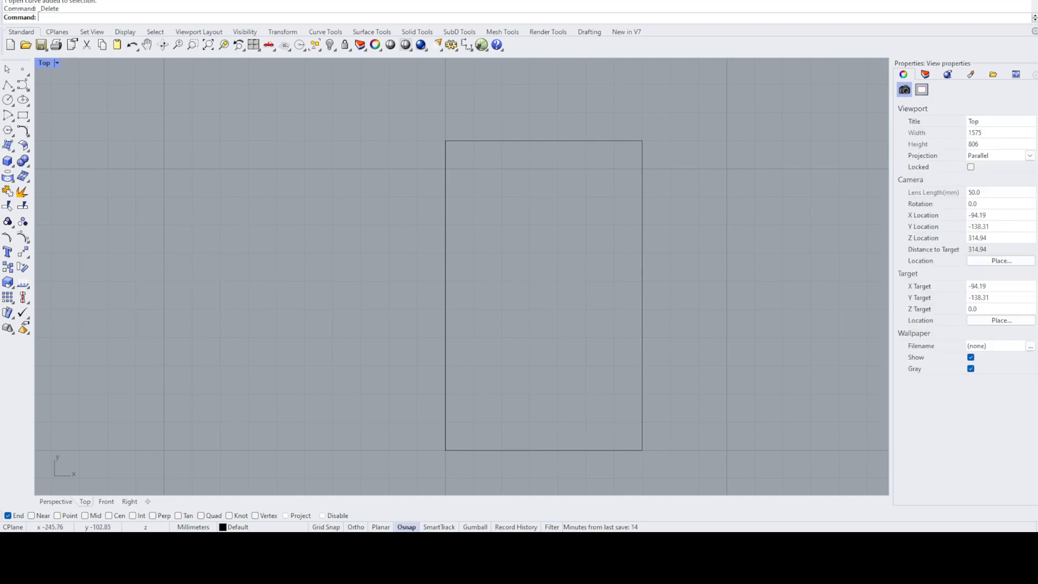
# - Draw an open freeform curve through seven control points in the empty area beside the rectangle
pyautogui.click(23, 85)
pyautogui.click(111, 342)
pyautogui.click(181, 374)
pyautogui.click(222, 437)
pyautogui.click(162, 435)
pyautogui.click(190, 249)
pyautogui.click(291, 188)
pyautogui.click(277, 332)
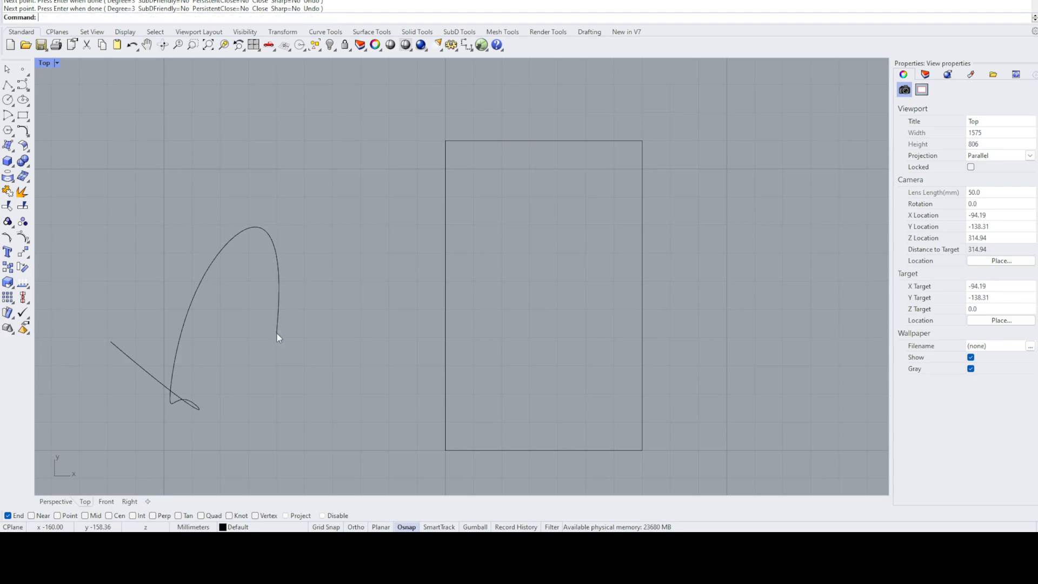
pyautogui.press('Return')
pyautogui.press('Escape')
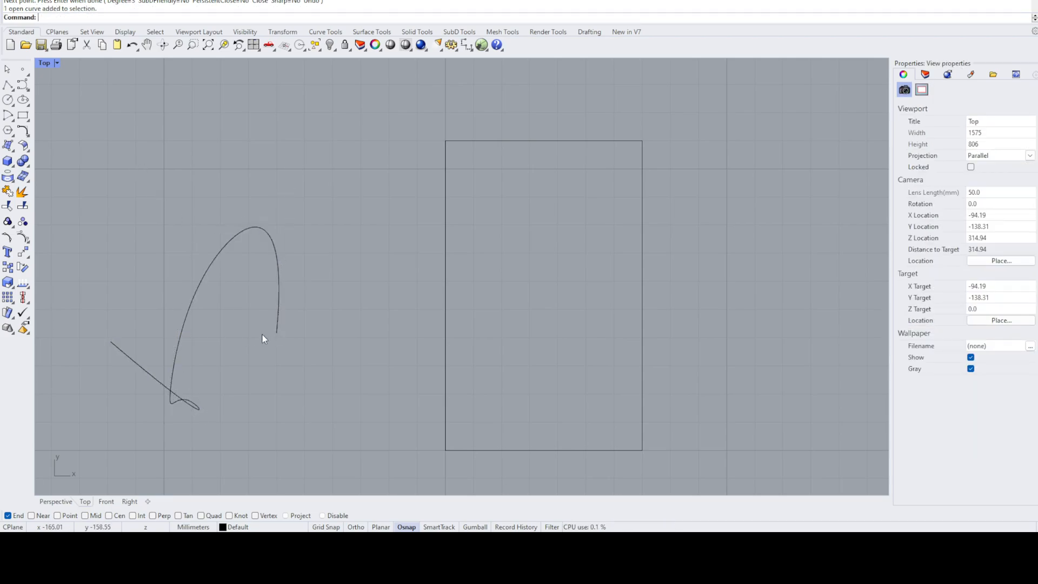
# - Disable the End object snap and draw a line by eye from the freeform curve's start to its end
pyautogui.click(7, 85)
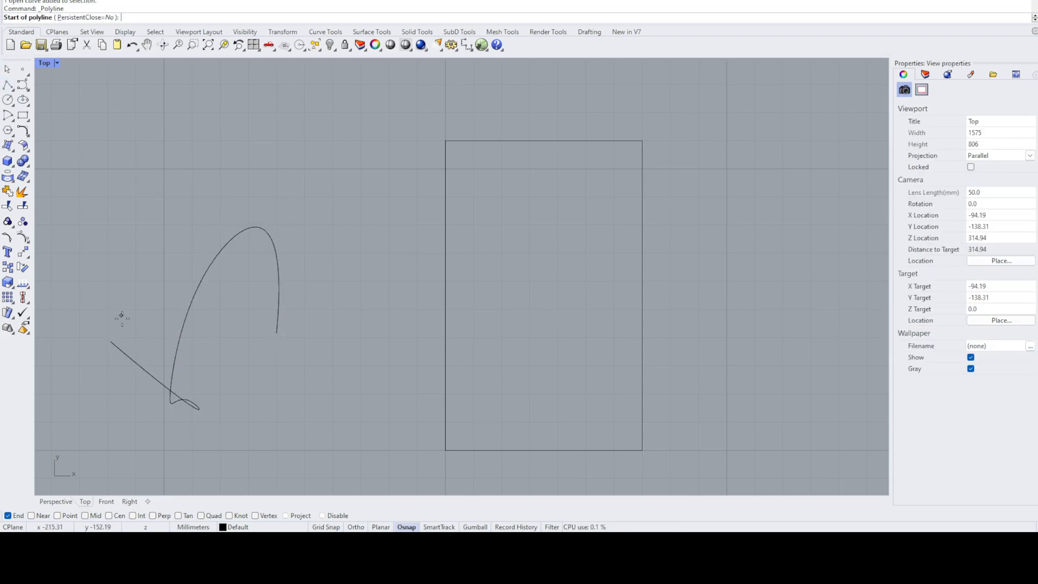
pyautogui.click(7, 515)
pyautogui.click(110, 341)
pyautogui.click(277, 333)
pyautogui.press('Return')
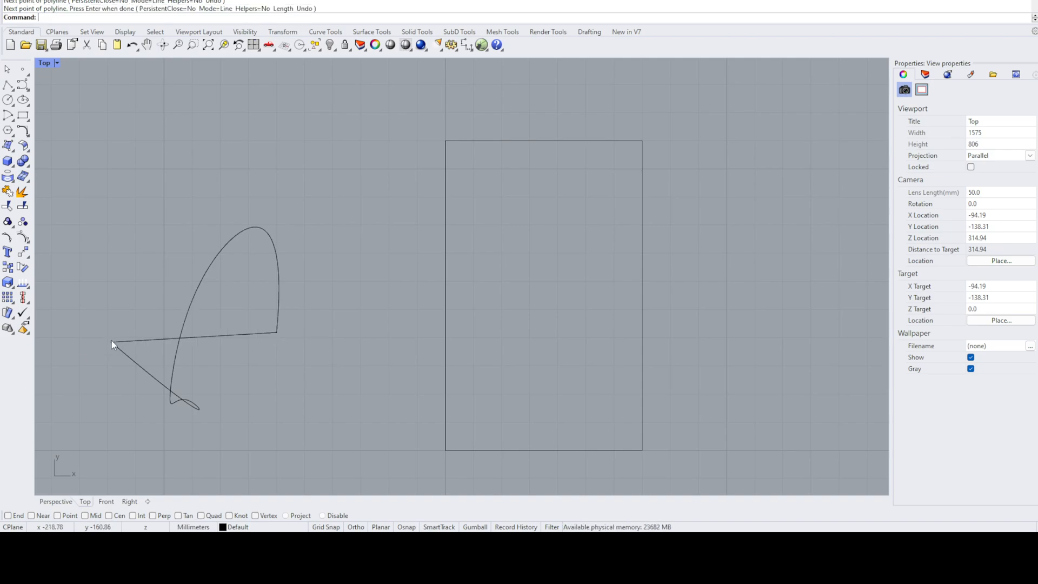
# - Examine up close how the line meets the freeform curve's start, and select the line and the curve separately to compare them
pyautogui.scroll(8, 111, 342)
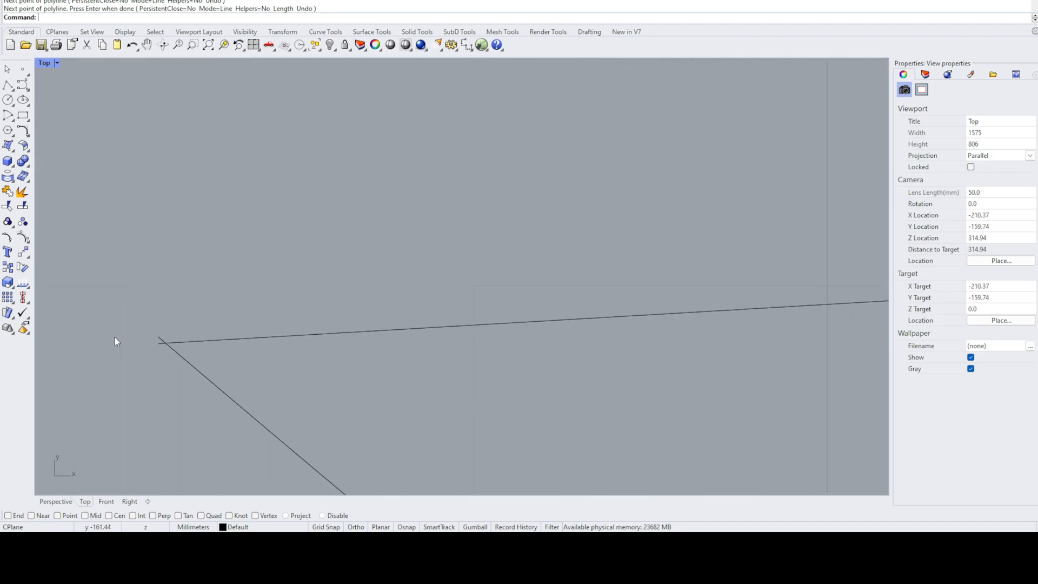
pyautogui.scroll(-2, 86, 294)
pyautogui.scroll(-6, 71, 287)
pyautogui.scroll(-5, 66, 270)
pyautogui.scroll(8, 76, 264)
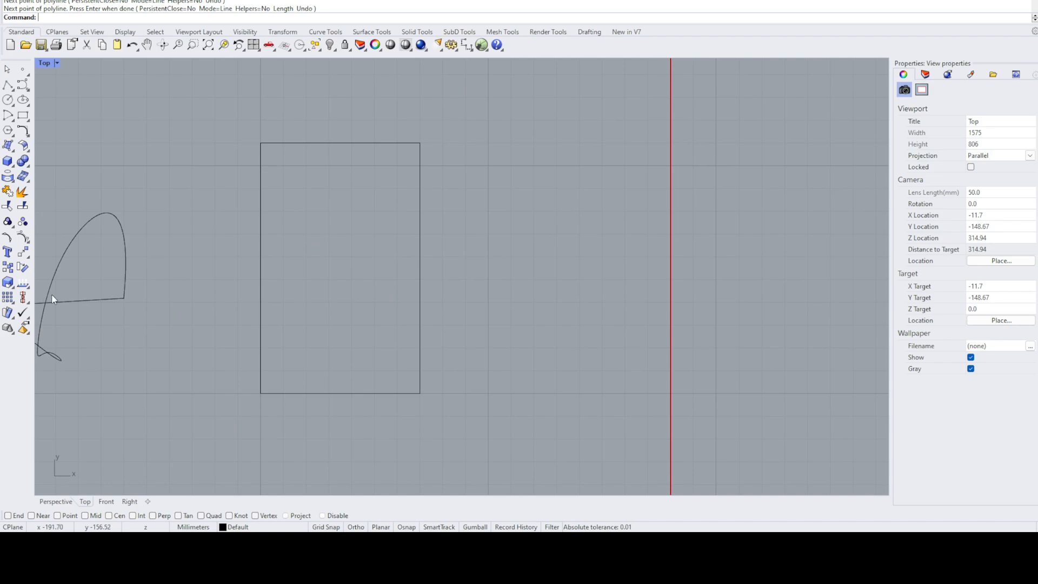
pyautogui.scroll(-3, 295, 198)
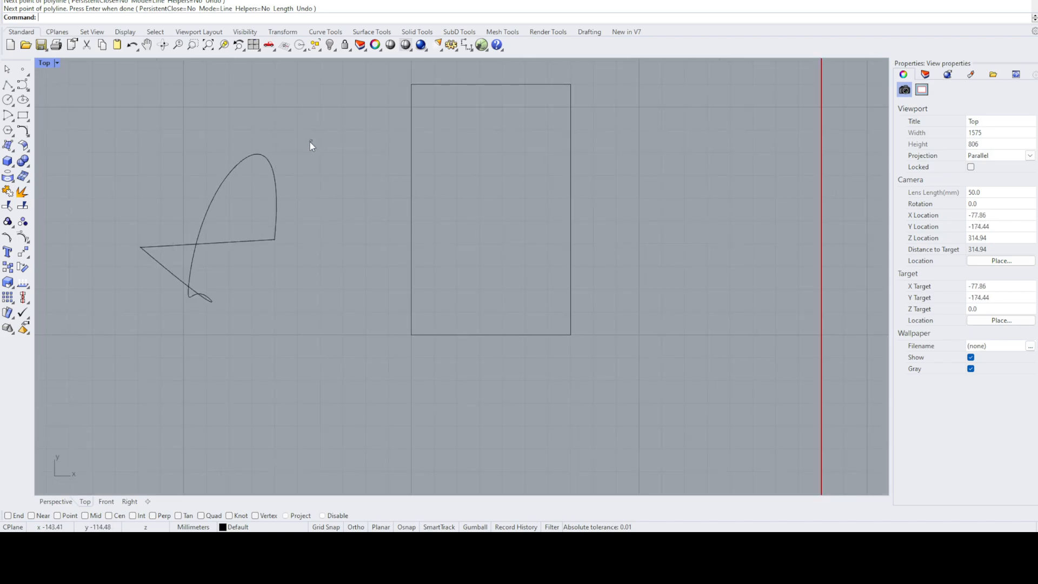
pyautogui.moveTo(312, 140); pyautogui.dragTo(159, 345)
pyautogui.press('Escape')
pyautogui.click(164, 248)
pyautogui.click(164, 270)
pyautogui.press('Escape')
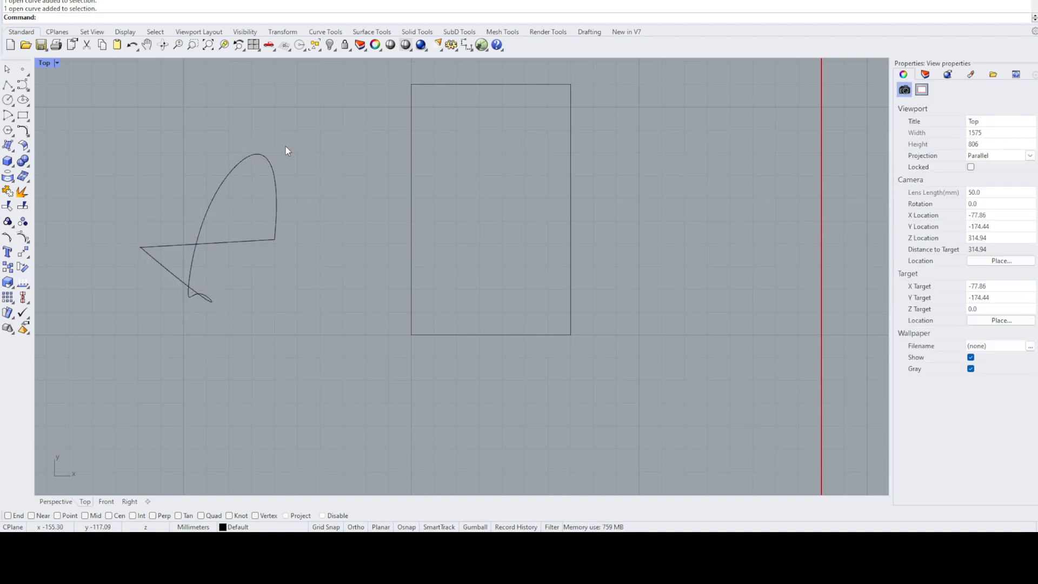
# - Try to join the line and the freeform curve, and inspect the corner where the curve's end meets the line
pyautogui.moveTo(287, 146); pyautogui.dragTo(147, 326)
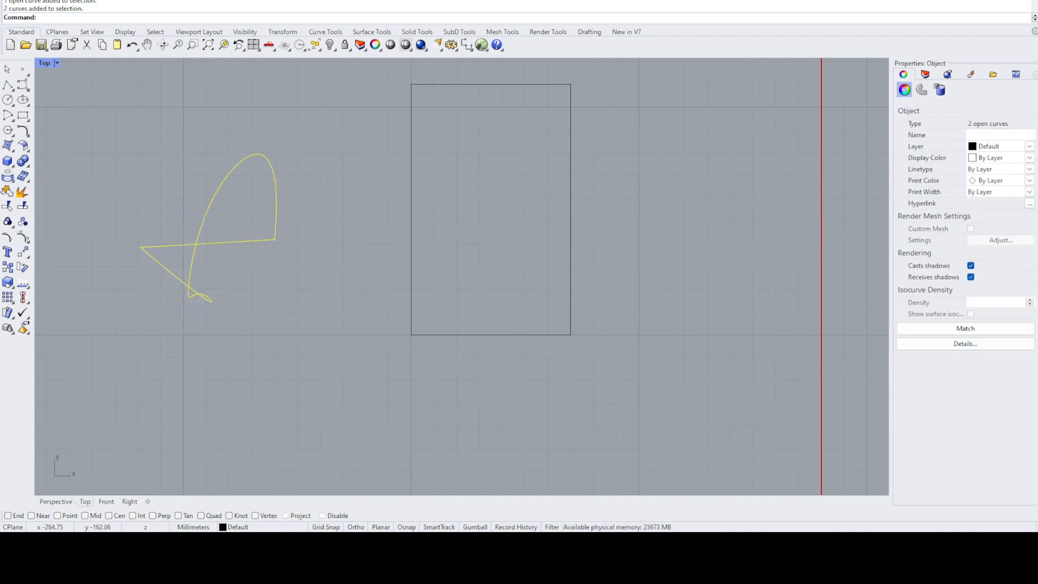
pyautogui.click(7, 192)
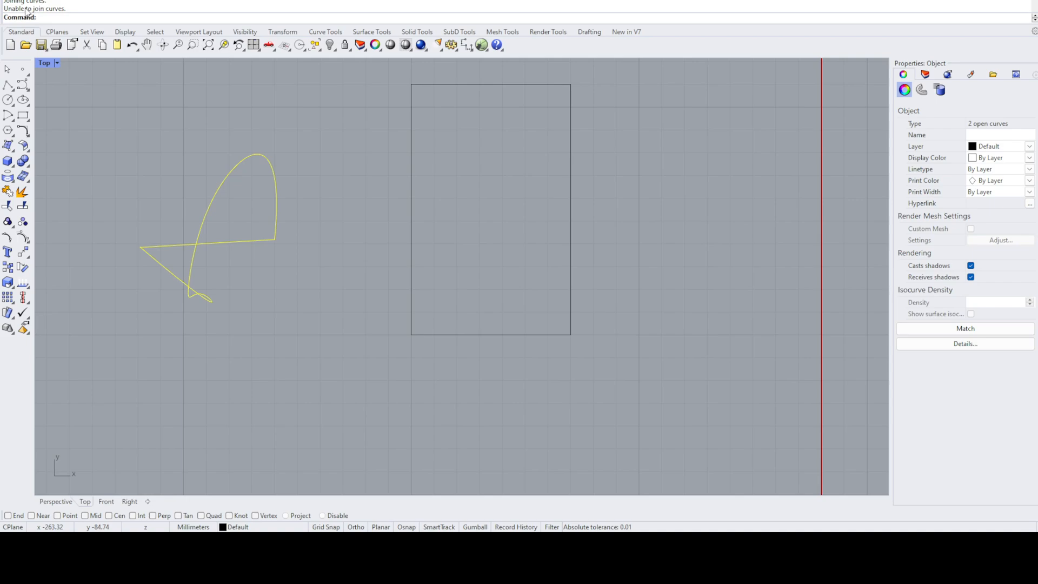
pyautogui.click(134, 154)
pyautogui.scroll(2, 112, 256)
pyautogui.scroll(2, 113, 256)
pyautogui.scroll(3, 604, 215)
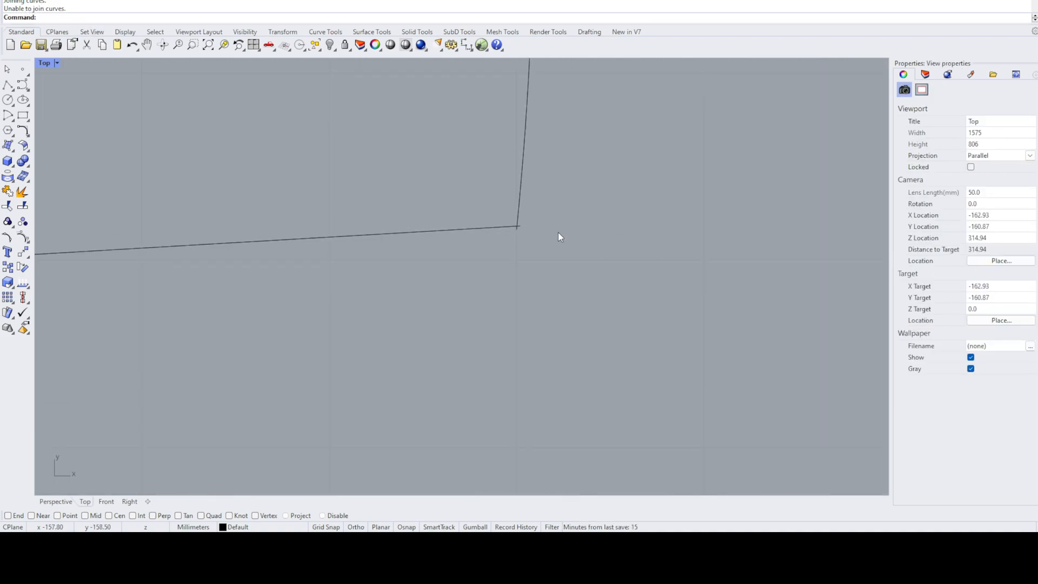
# - Delete the line drawn by eye between the ends of the freeform curve
pyautogui.scroll(2, 512, 232)
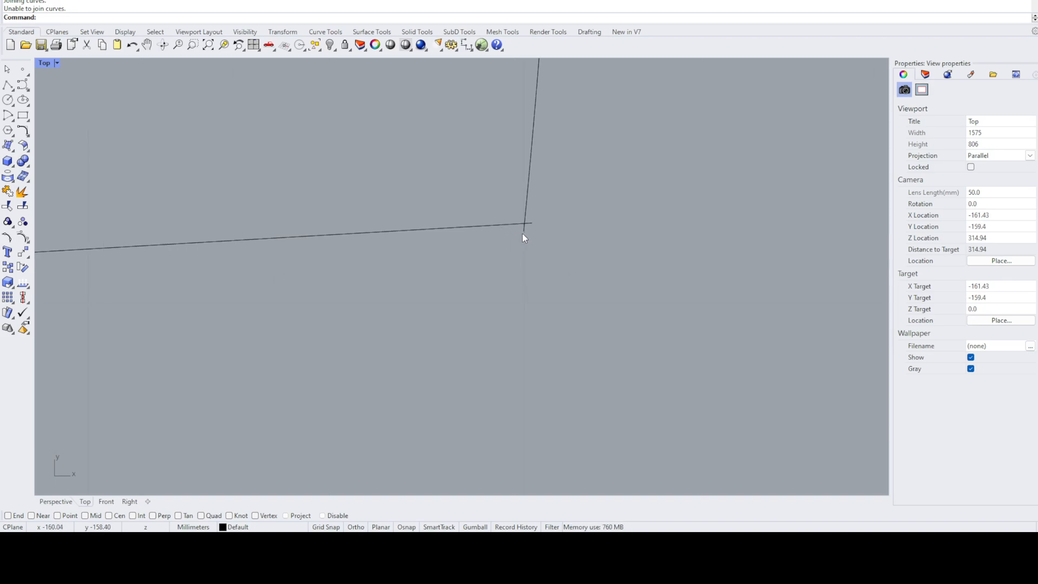
pyautogui.click(502, 226)
pyautogui.press('Delete')
pyautogui.scroll(-4, 489, 227)
pyautogui.scroll(-6, 490, 229)
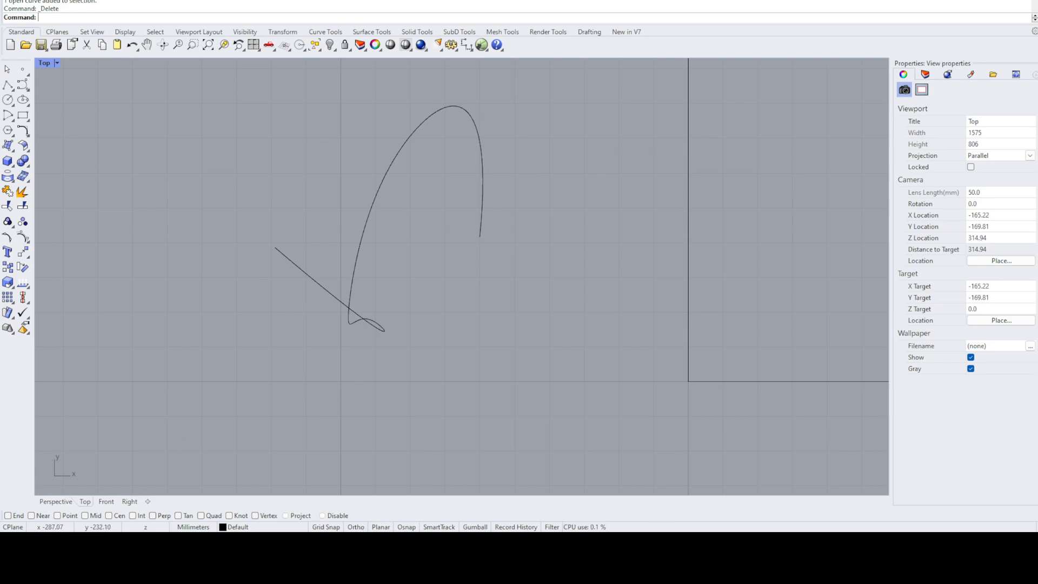
# - Enable the End object snap and draw a line connecting the freeform curve's two endpoints
pyautogui.click(8, 515)
pyautogui.click(7, 86)
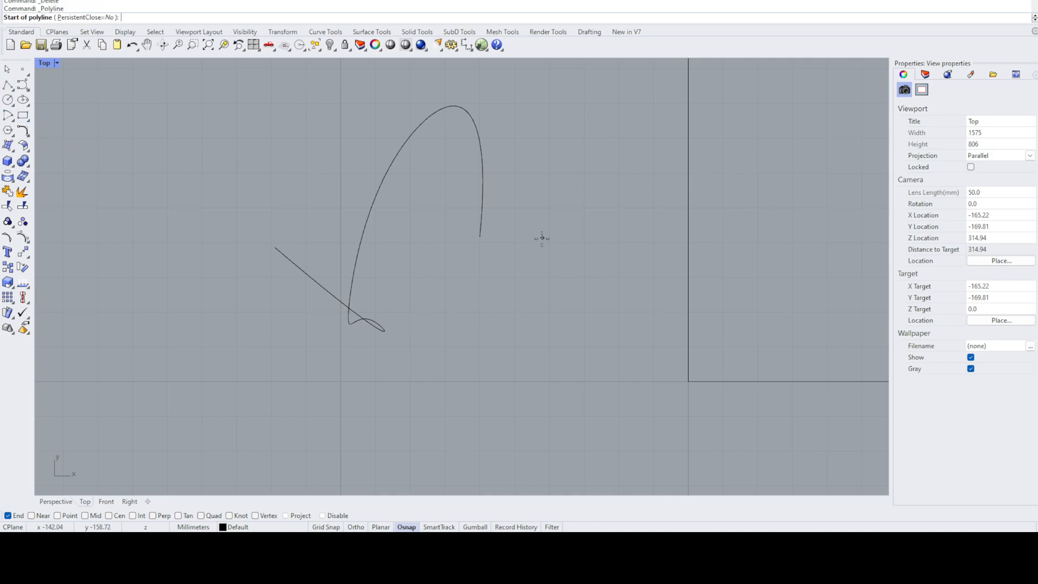
pyautogui.click(481, 237)
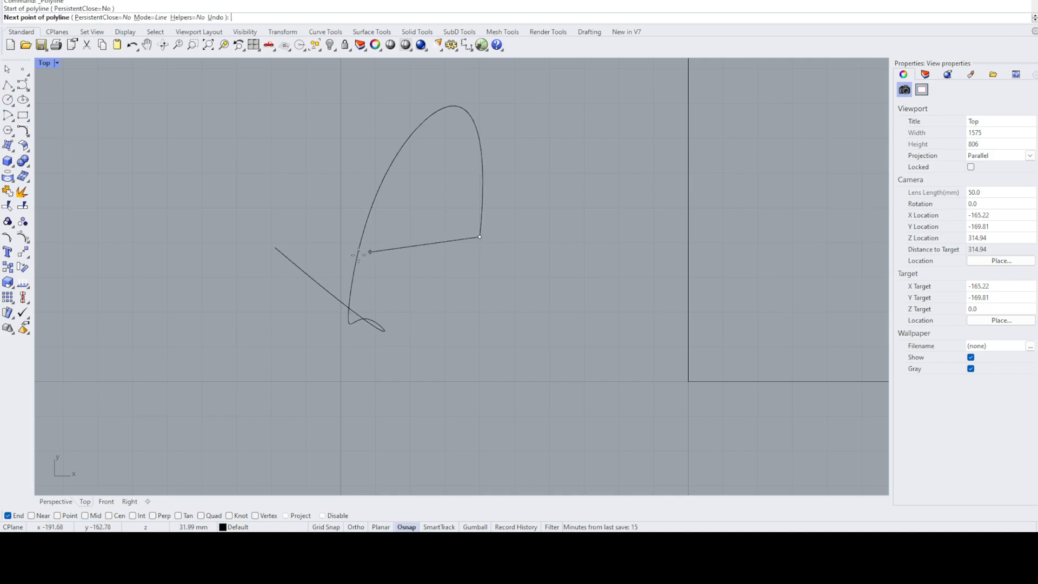
pyautogui.click(274, 252)
pyautogui.press('Return')
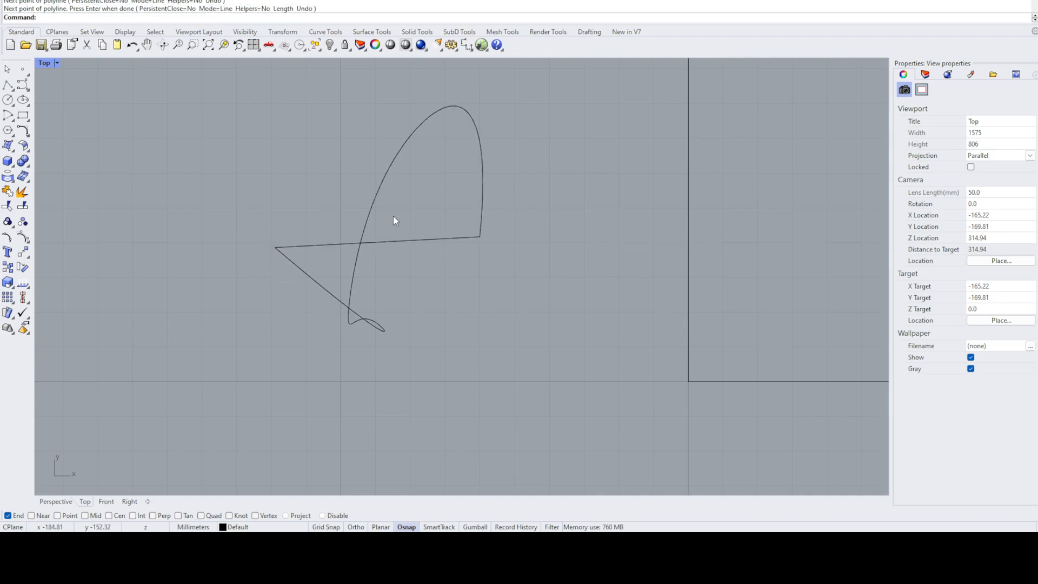
# - Join the connecting line and the freeform curve
pyautogui.click(482, 172)
pyautogui.keyDown('shift'); pyautogui.click(463, 239); pyautogui.keyUp('shift')
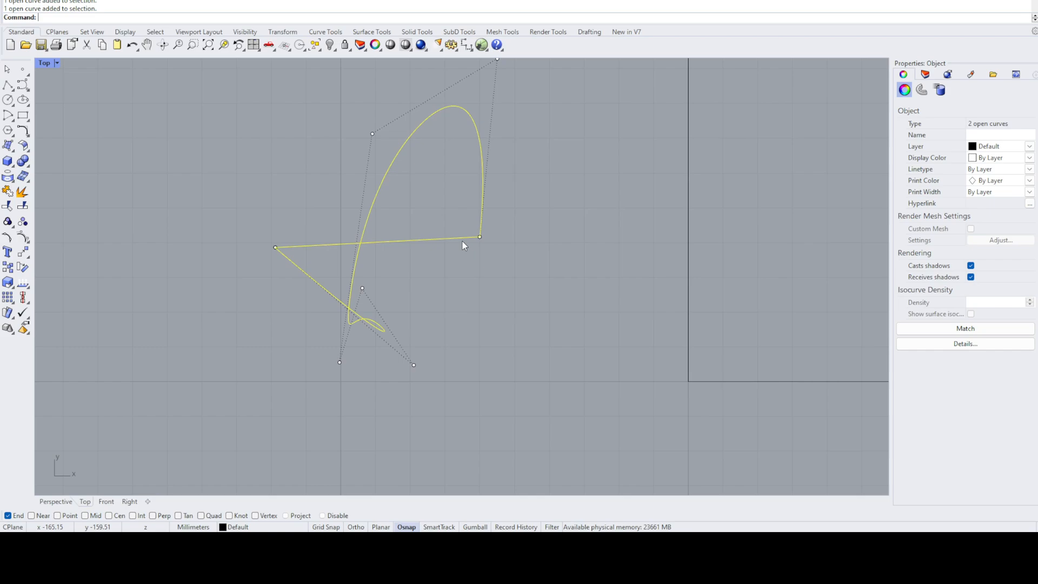
pyautogui.click(22, 206)
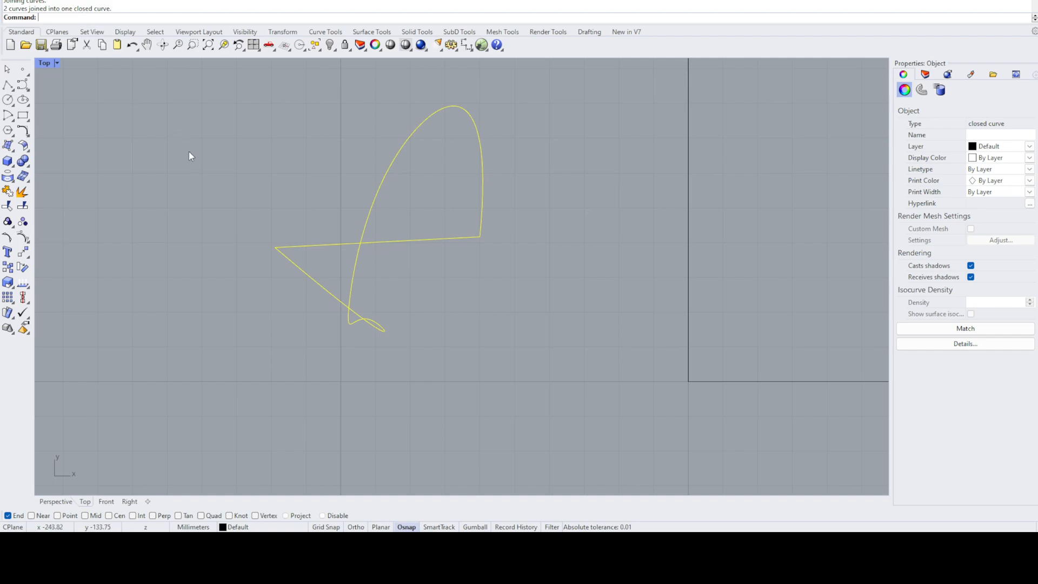
pyautogui.click(241, 158)
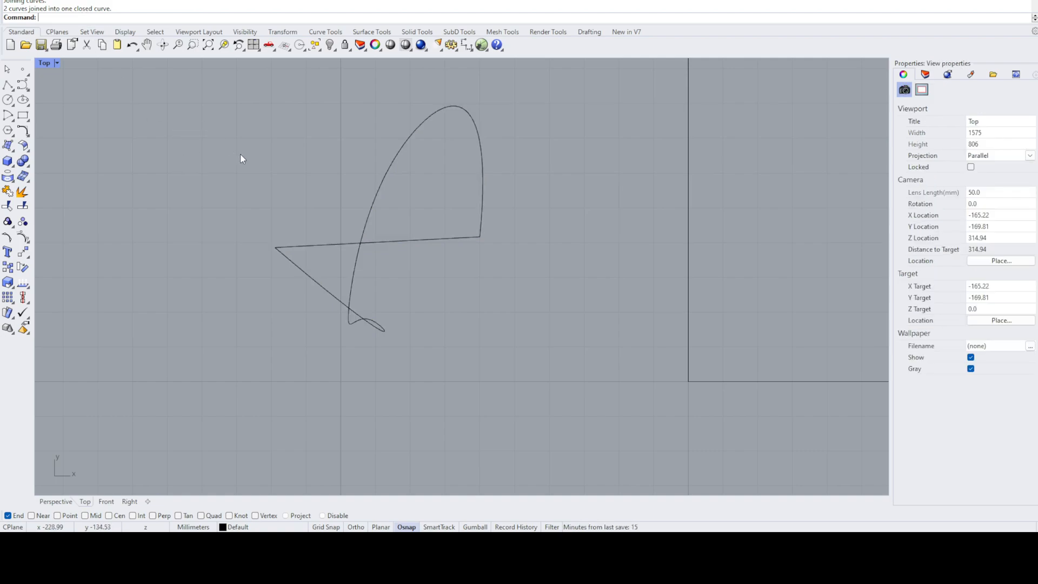
# - Select the joined curve to check its type in the properties, and delete it
pyautogui.click(478, 125)
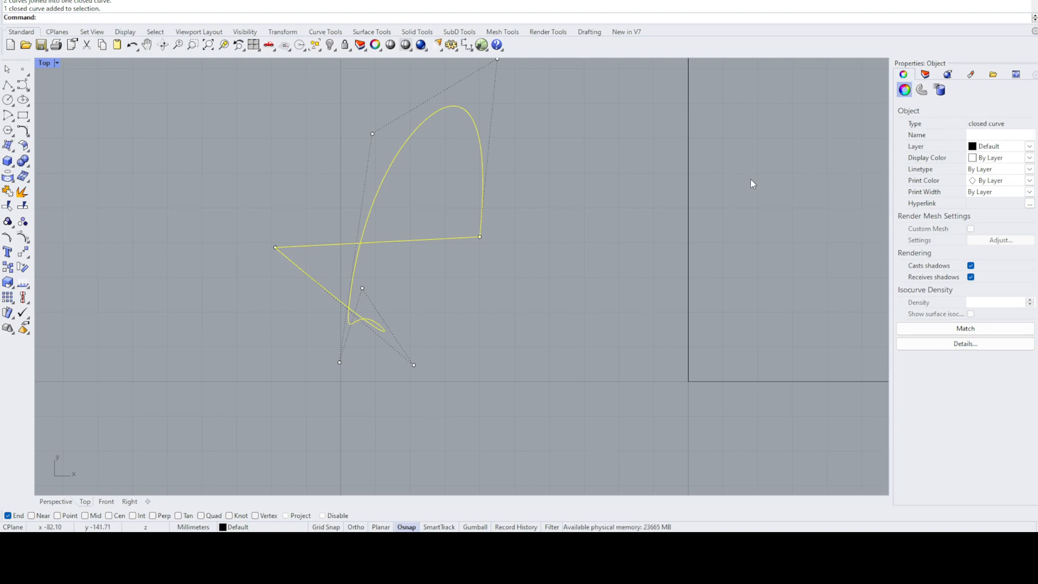
pyautogui.click(676, 203)
pyautogui.click(482, 200)
pyautogui.press('Delete')
pyautogui.click(23, 85)
pyautogui.click(203, 246)
pyautogui.click(523, 301)
pyautogui.click(455, 213)
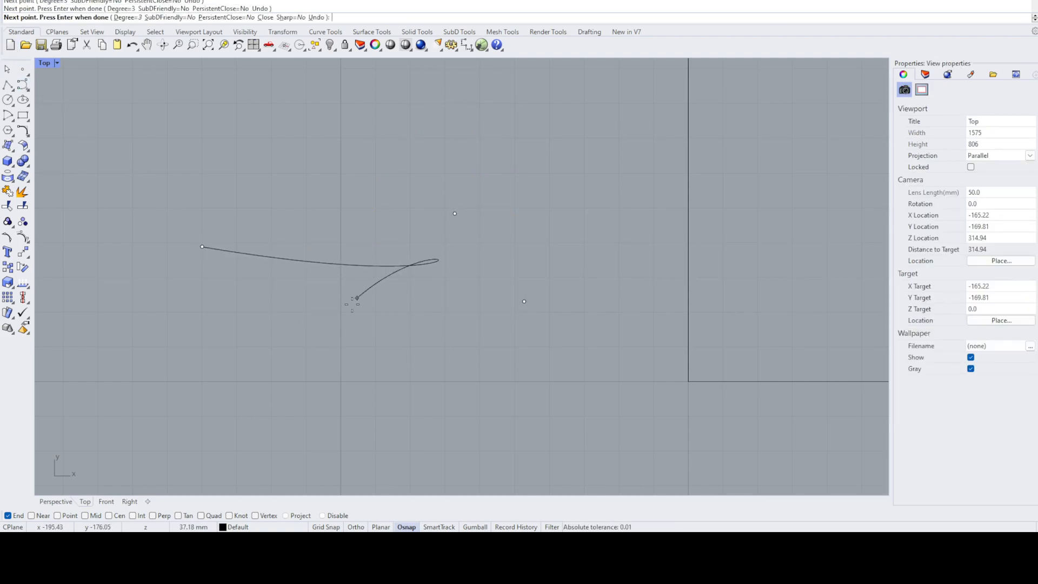
pyautogui.click(254, 370)
pyautogui.click(284, 193)
pyautogui.press('Return')
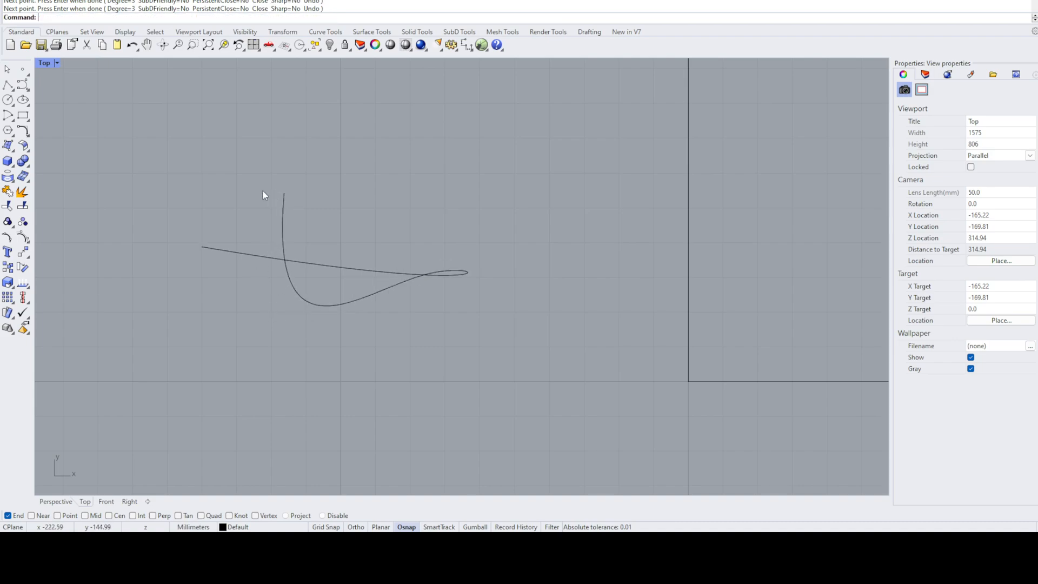
pyautogui.moveTo(307, 208); pyautogui.dragTo(201, 258)
pyautogui.press('Delete')
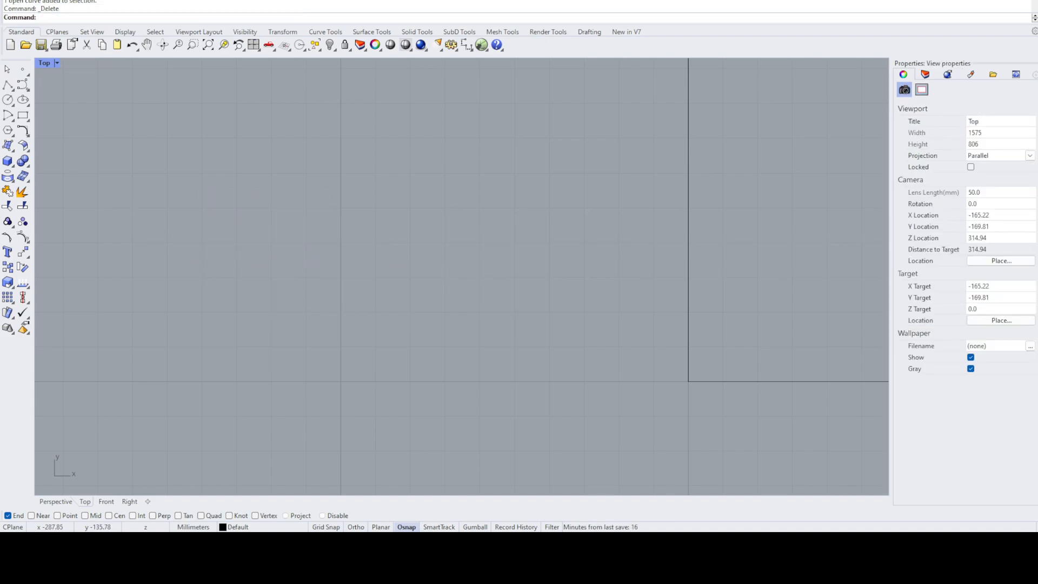
# - Draw a single, nearly horizontal line in the empty area beside the rectangle
pyautogui.click(8, 84)
pyautogui.click(168, 206)
pyautogui.click(442, 198)
pyautogui.press('Return')
pyautogui.scroll(-5, 403, 213)
pyautogui.scroll(6, 361, 223)
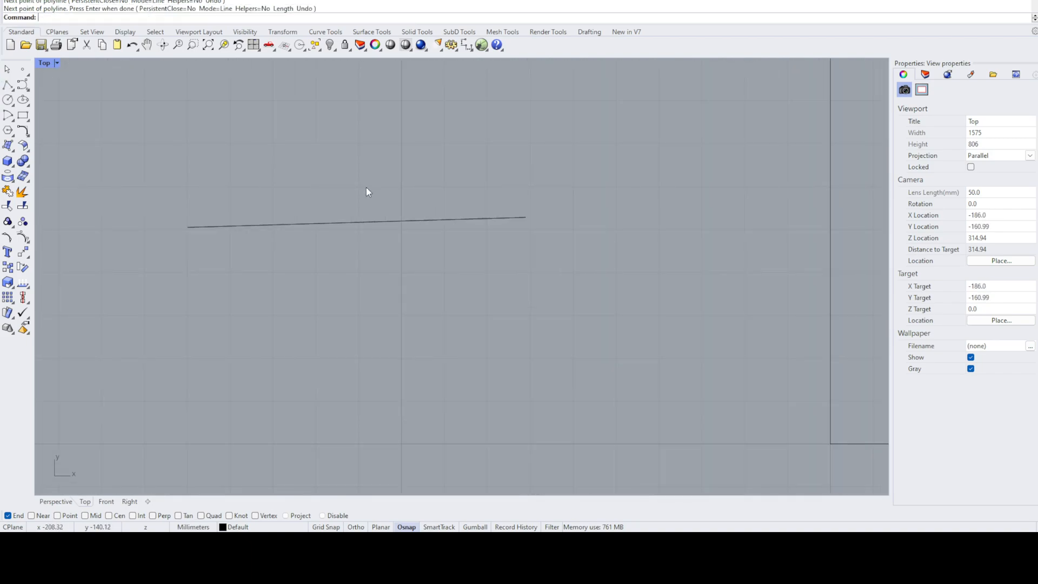
# - Enable the Near object snap and draw two separate upward lines starting on the horizontal line, one near each end
pyautogui.click(8, 84)
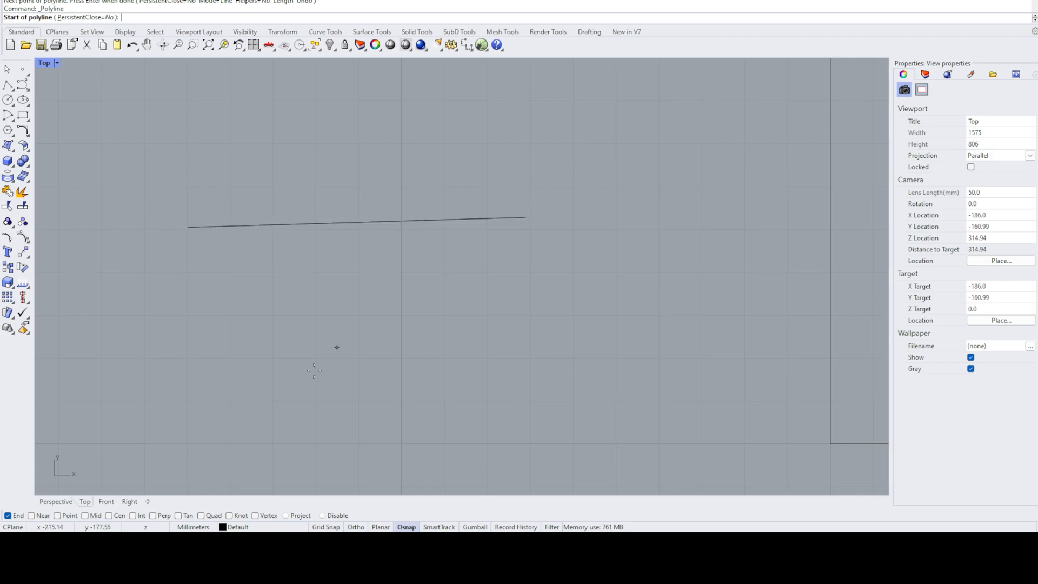
pyautogui.click(32, 515)
pyautogui.click(219, 226)
pyautogui.click(212, 148)
pyautogui.press('Return')
pyautogui.press('Return')
pyautogui.click(488, 218)
pyautogui.click(482, 128)
pyautogui.press('Return')
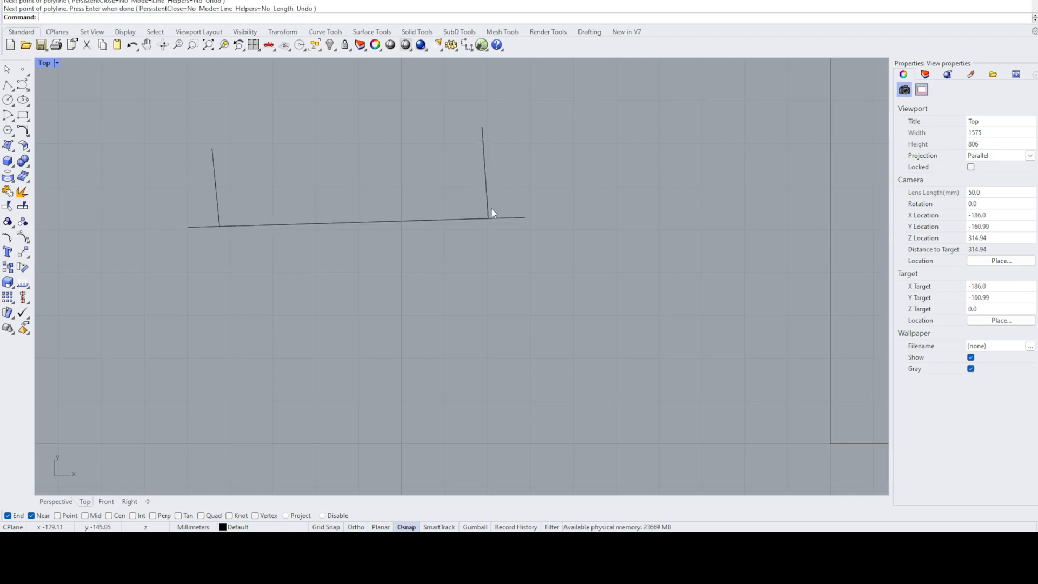
# - Delete the two upward lines and disable the Near object snap
pyautogui.click(483, 166)
pyautogui.press('Delete')
pyautogui.click(213, 157)
pyautogui.press('Delete')
pyautogui.click(31, 515)
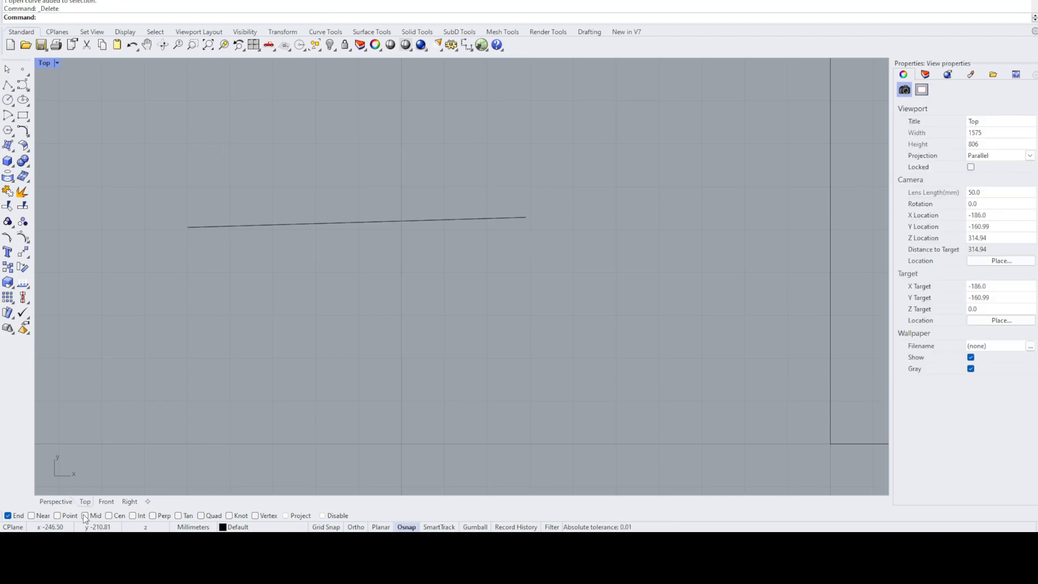
# - Enable the Mid object snap and draw a line upward from the horizontal line's midpoint
pyautogui.click(85, 515)
pyautogui.click(8, 85)
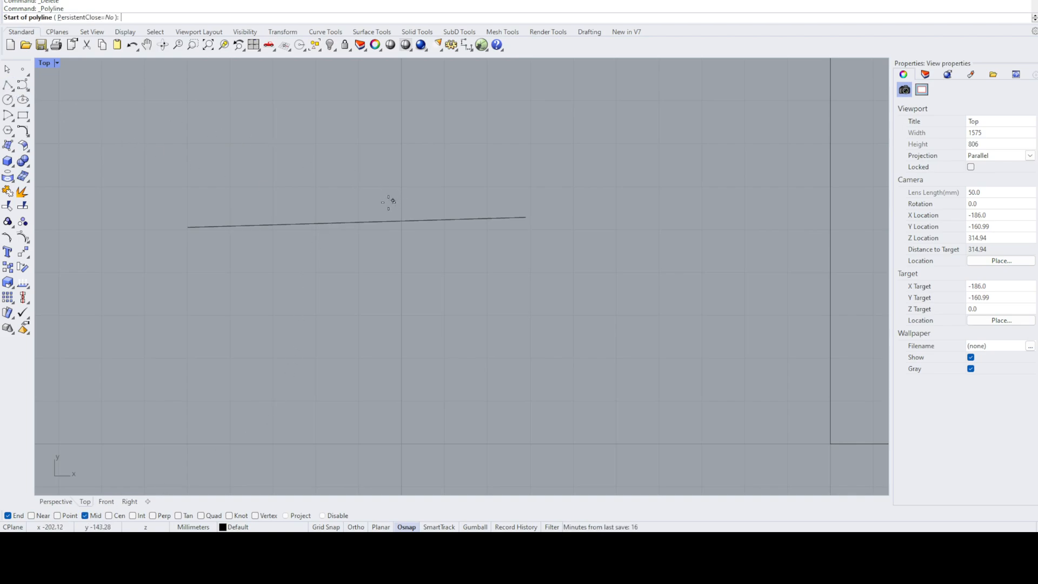
pyautogui.click(356, 219)
pyautogui.click(351, 75)
pyautogui.press('Return')
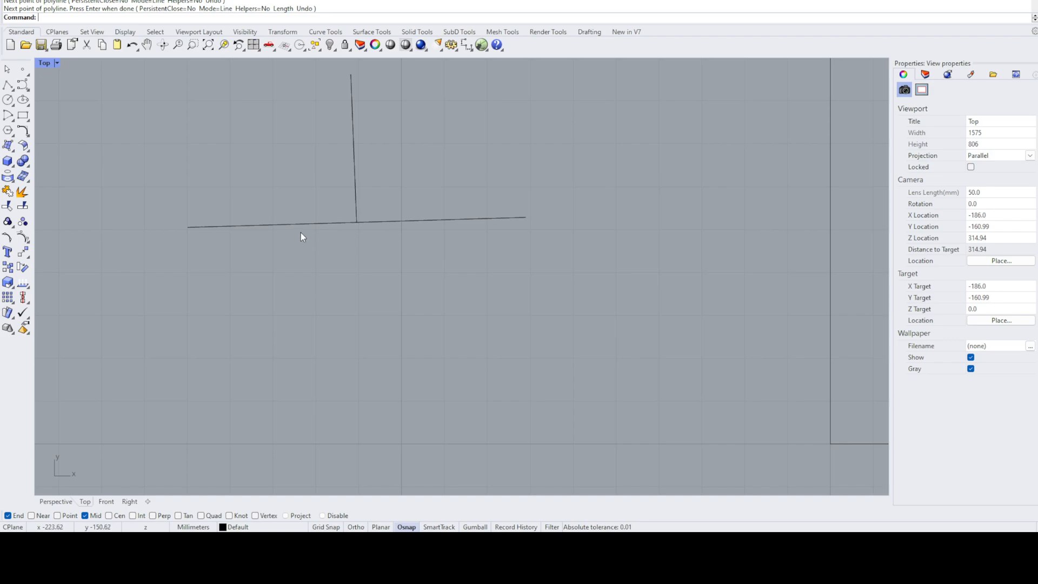
# - Draw a circle from its center in the empty area above the horizontal line's left end
pyautogui.scroll(-4, 253, 209)
pyautogui.moveTo(253, 209); pyautogui.dragTo(294, 309, button='right')
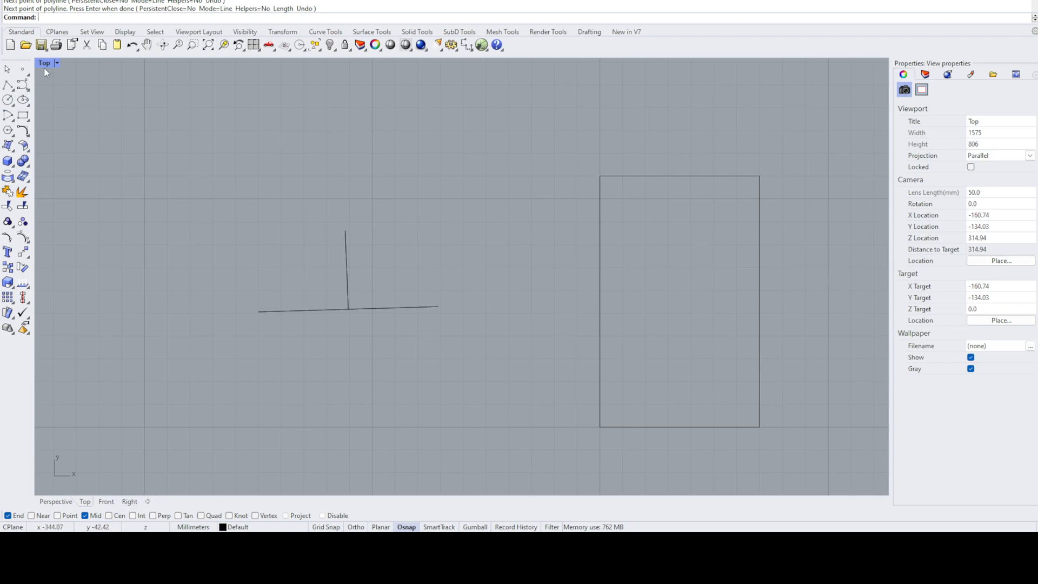
pyautogui.click(8, 99)
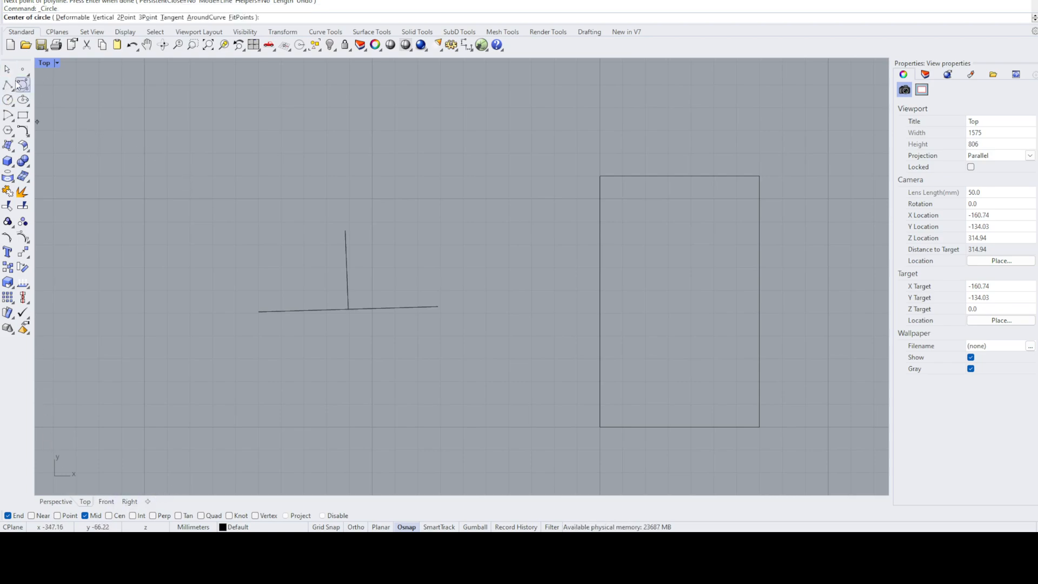
pyautogui.click(225, 170)
pyautogui.click(300, 175)
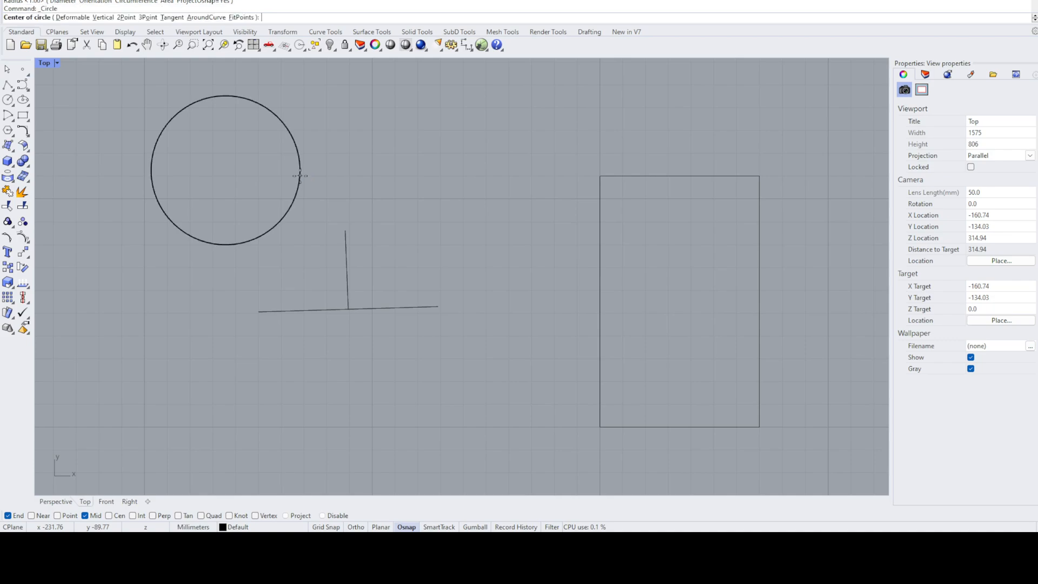
pyautogui.press('Escape')
# - Delete the horizontal line and its midpoint line, and disable the End and Mid object snaps
pyautogui.moveTo(377, 283); pyautogui.dragTo(333, 358)
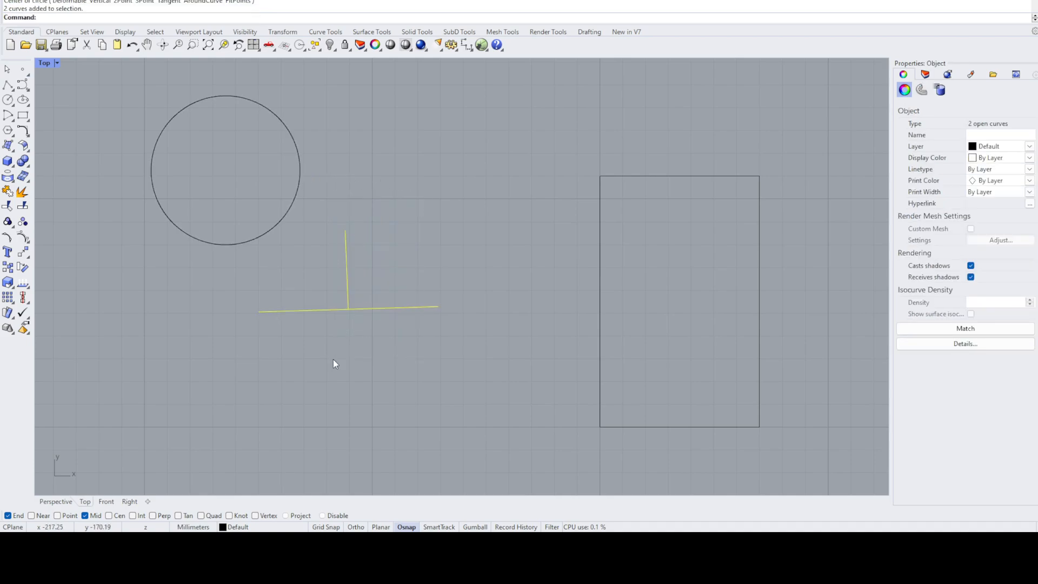
pyautogui.press('Delete')
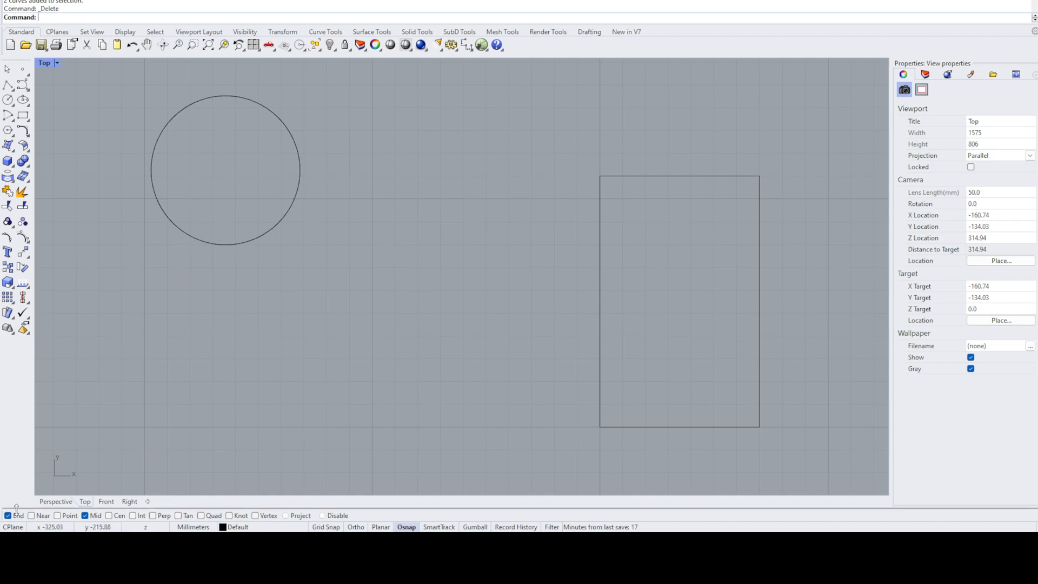
pyautogui.click(94, 517)
pyautogui.click(19, 516)
# - Enable the Cen and Quad object snaps and draw a line from the circle's center to its right quadrant point
pyautogui.click(21, 85)
pyautogui.click(116, 517)
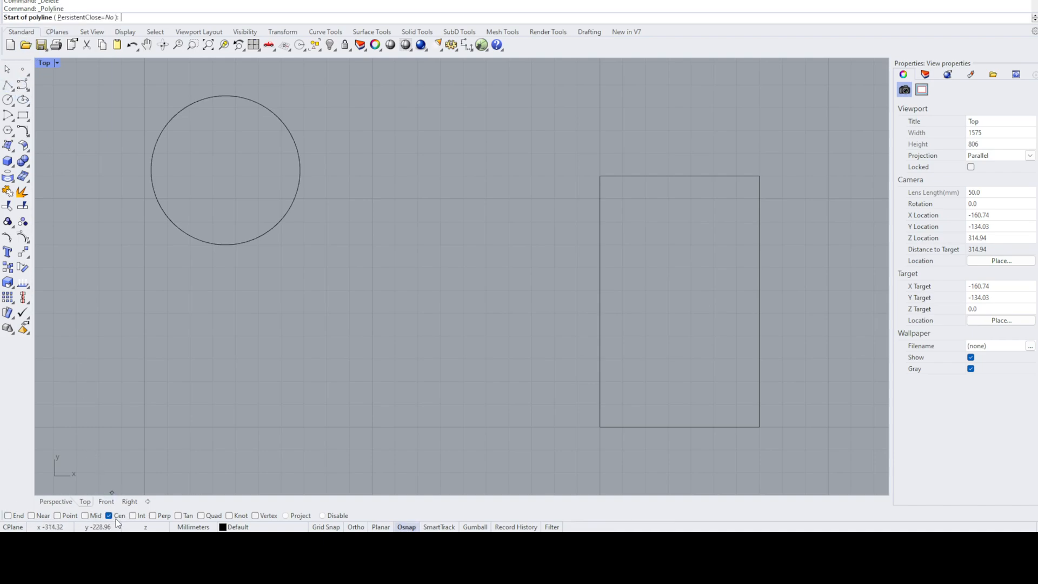
pyautogui.click(274, 236)
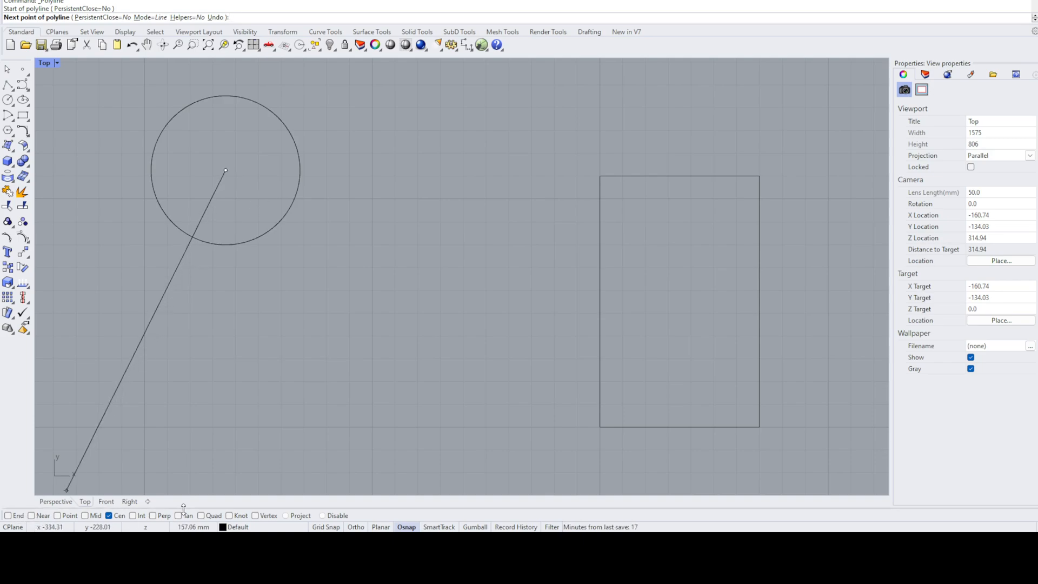
pyautogui.click(218, 516)
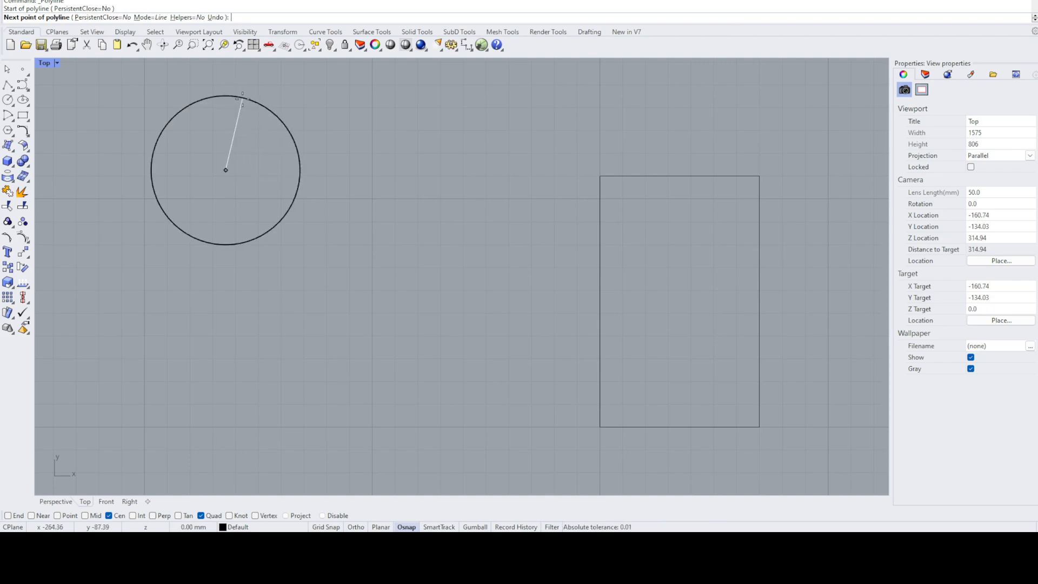
pyautogui.click(300, 170)
pyautogui.press('Return')
pyautogui.press('Return')
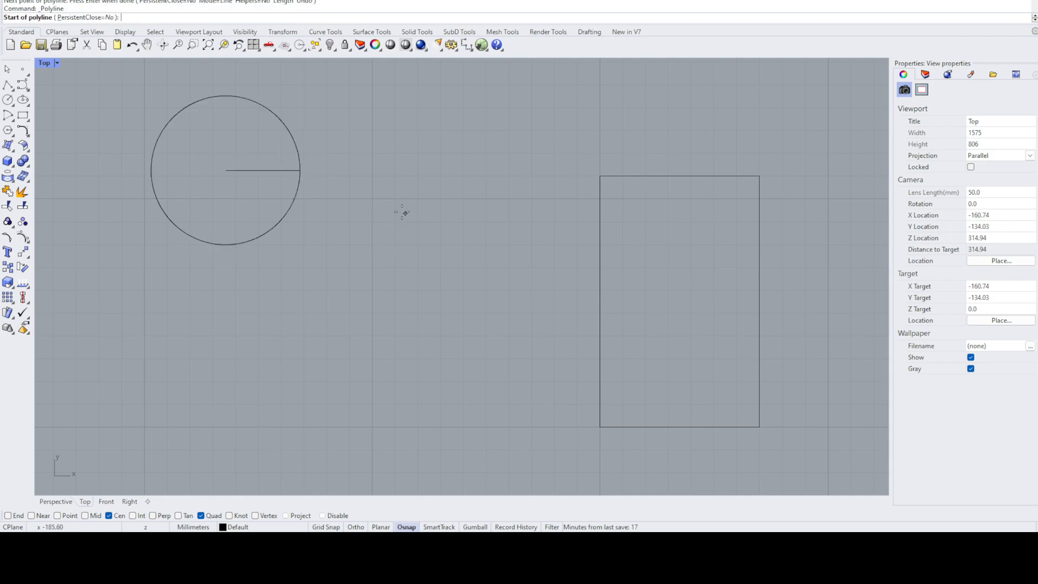
# - Enable the End object snap and draw a line from the circle's center to its top quadrant point
pyautogui.click(7, 515)
pyautogui.click(226, 170)
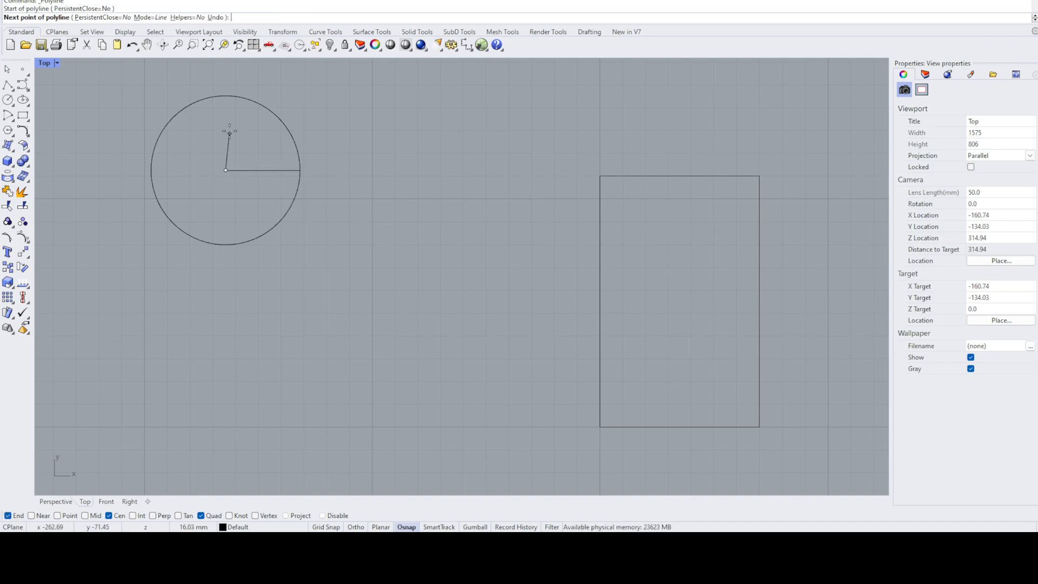
pyautogui.click(226, 95)
pyautogui.press('Return')
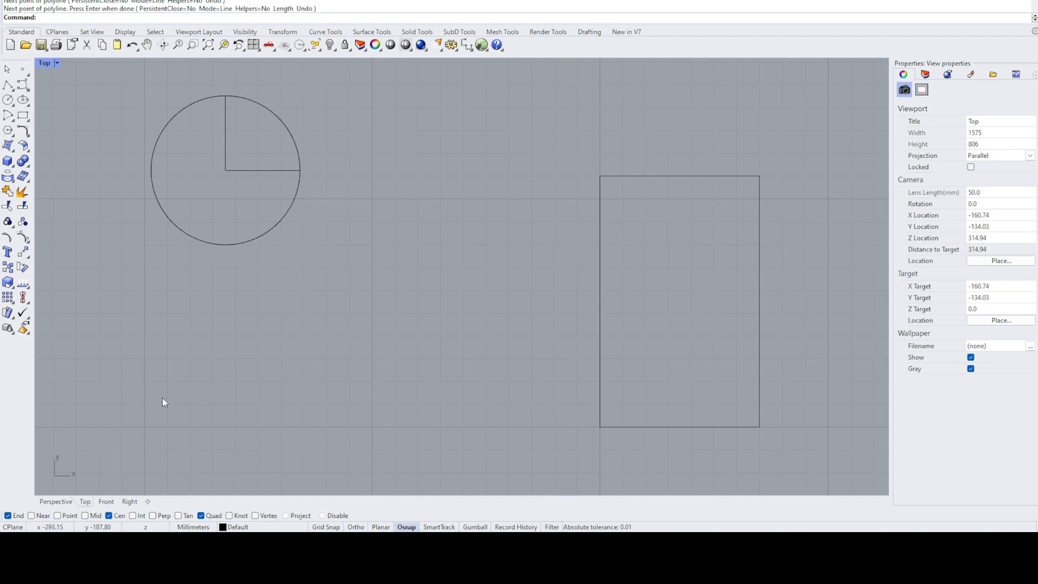
# - Delete the circle with its two radius lines and the rectangle, and turn off object snapping
pyautogui.moveTo(339, 104); pyautogui.dragTo(189, 229)
pyautogui.press('Delete')
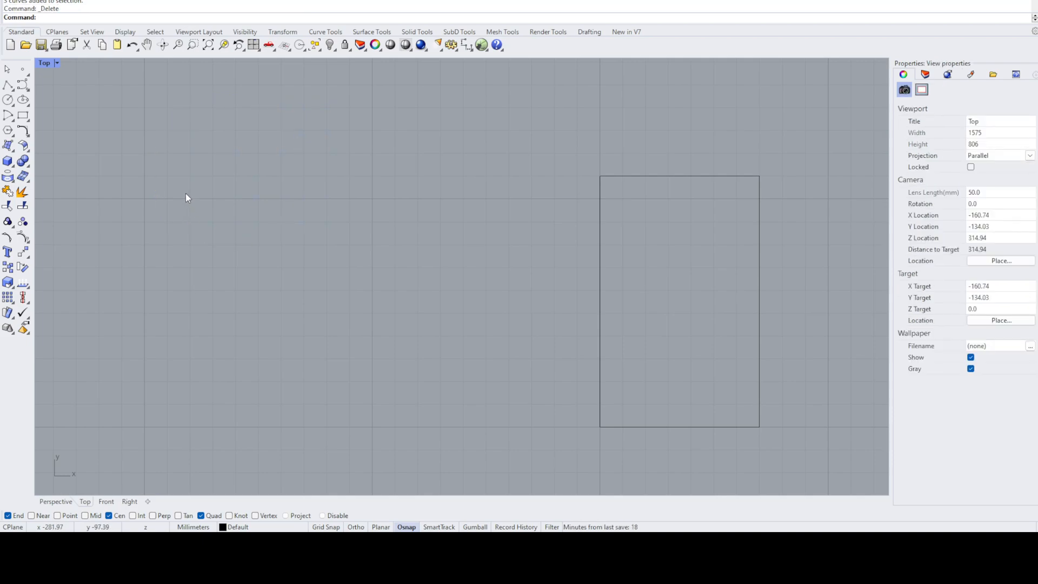
pyautogui.moveTo(724, 154); pyautogui.dragTo(596, 232)
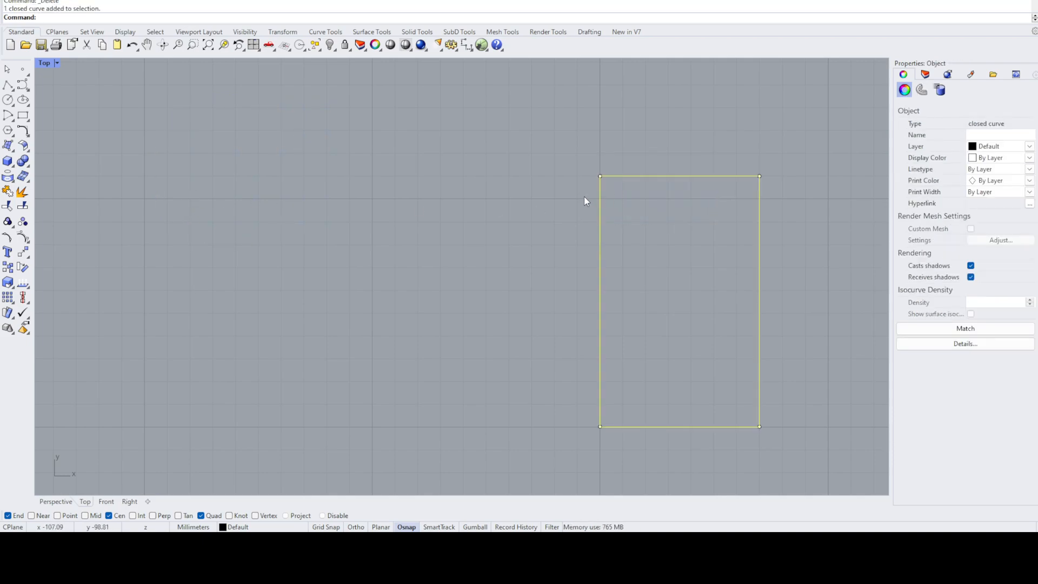
pyautogui.press('Delete')
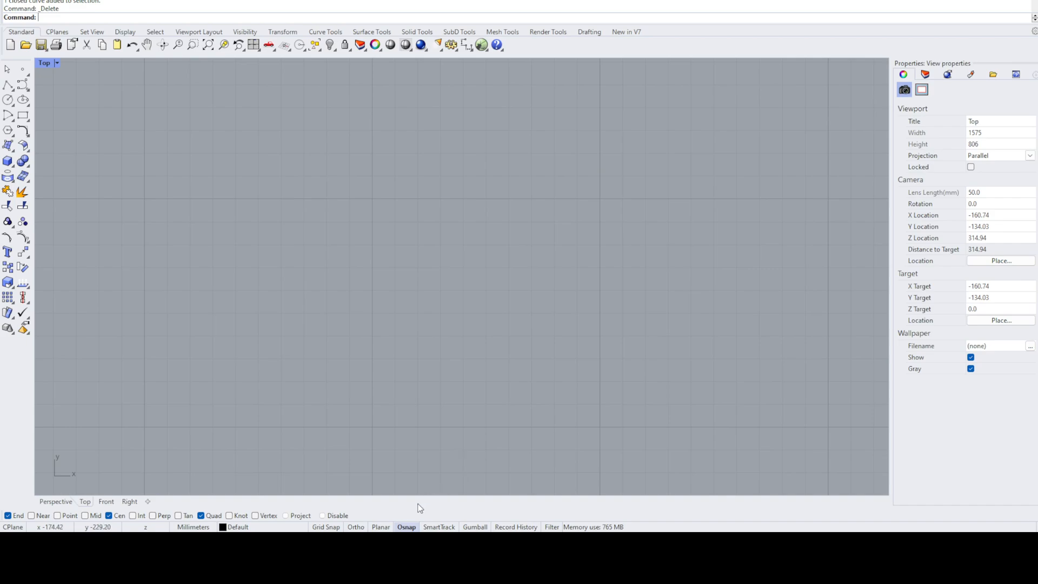
pyautogui.click(402, 528)
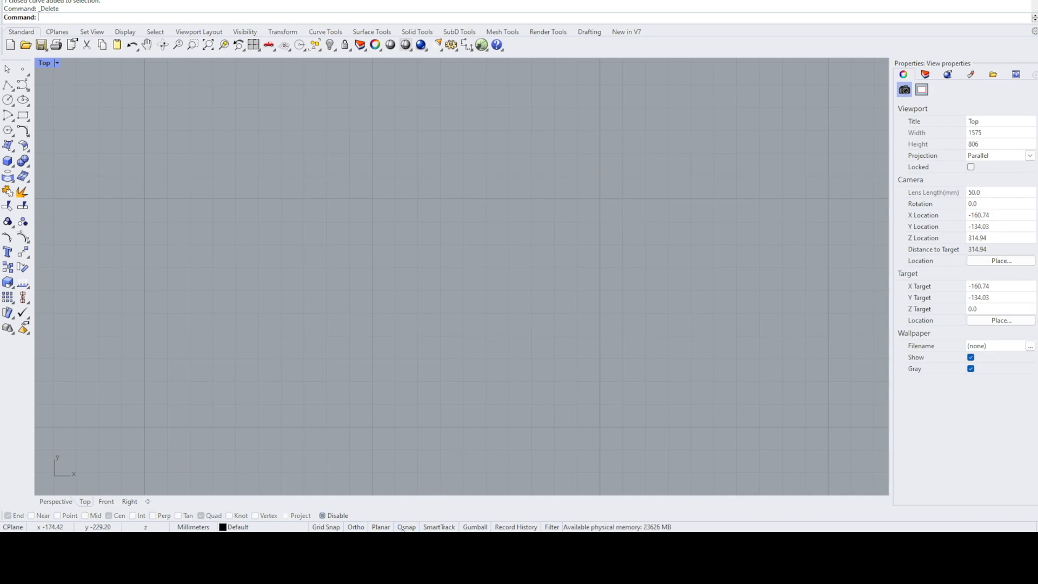
# - Turn on the Gumball and draw a nearly horizontal line in the middle of the empty Top view
pyautogui.click(473, 527)
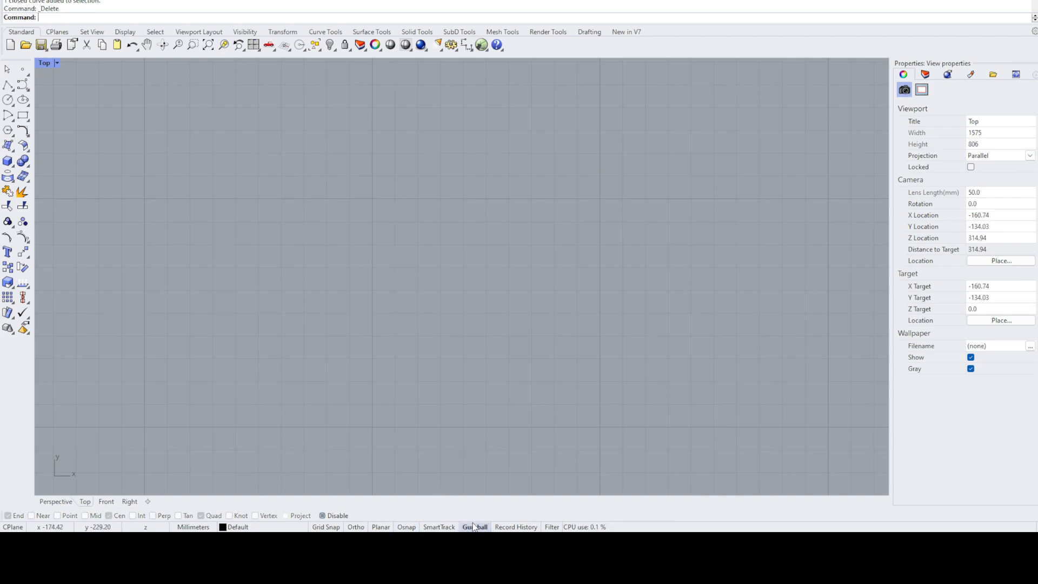
pyautogui.click(7, 85)
pyautogui.click(396, 249)
pyautogui.click(591, 248)
pyautogui.press('Return')
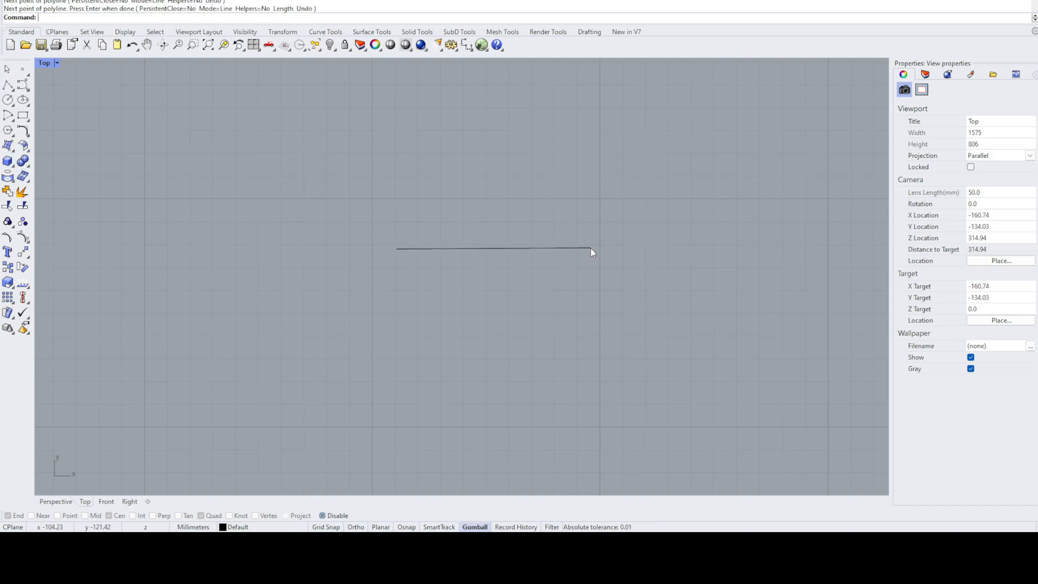
# - Move the line in the negative X direction with the Gumball and rotate it about its midpoint until it is nearly vertical
pyautogui.click(521, 250)
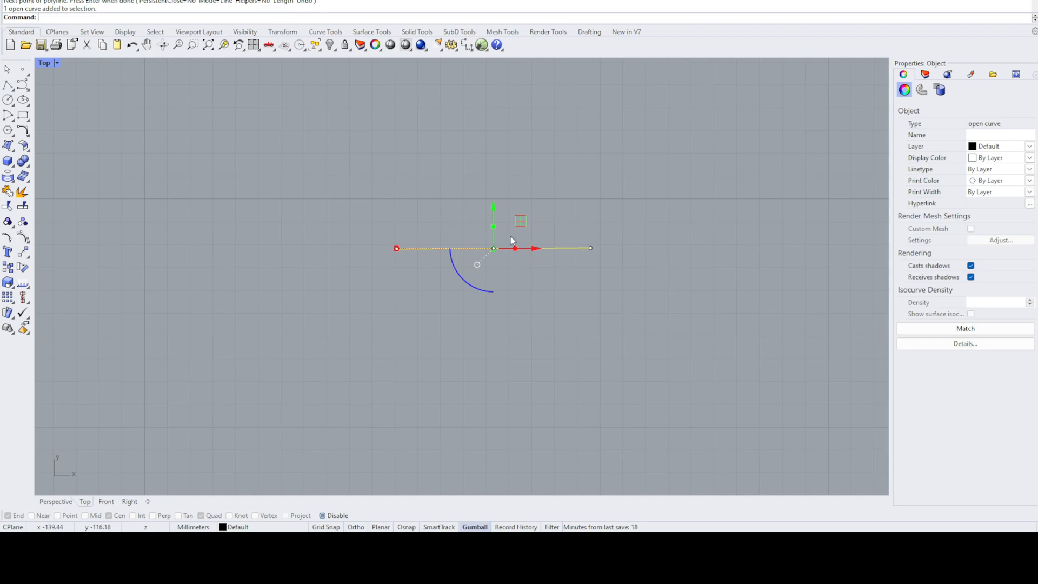
pyautogui.moveTo(534, 250); pyautogui.dragTo(343, 277)
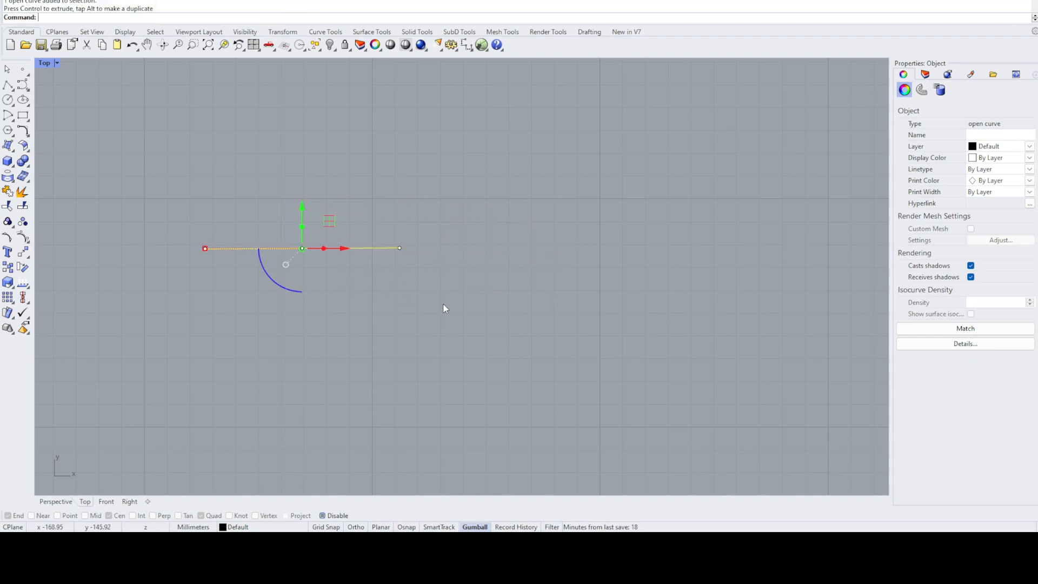
pyautogui.click(443, 304)
pyautogui.click(303, 249)
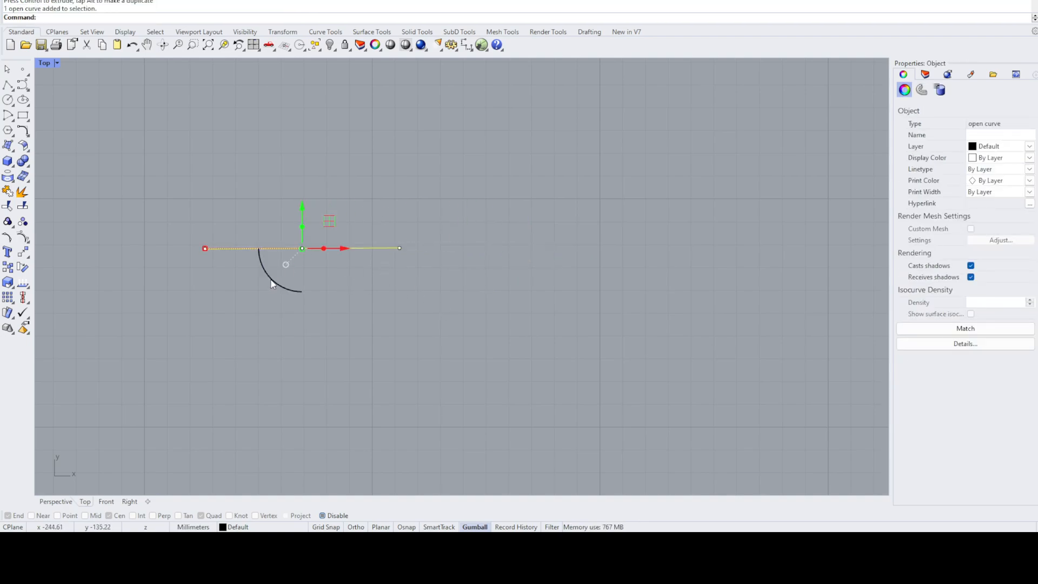
pyautogui.moveTo(267, 280); pyautogui.dragTo(248, 212)
pyautogui.click(213, 276)
# - Make a parallel copy of the vertical line in the positive X direction with the Gumball
pyautogui.click(303, 259)
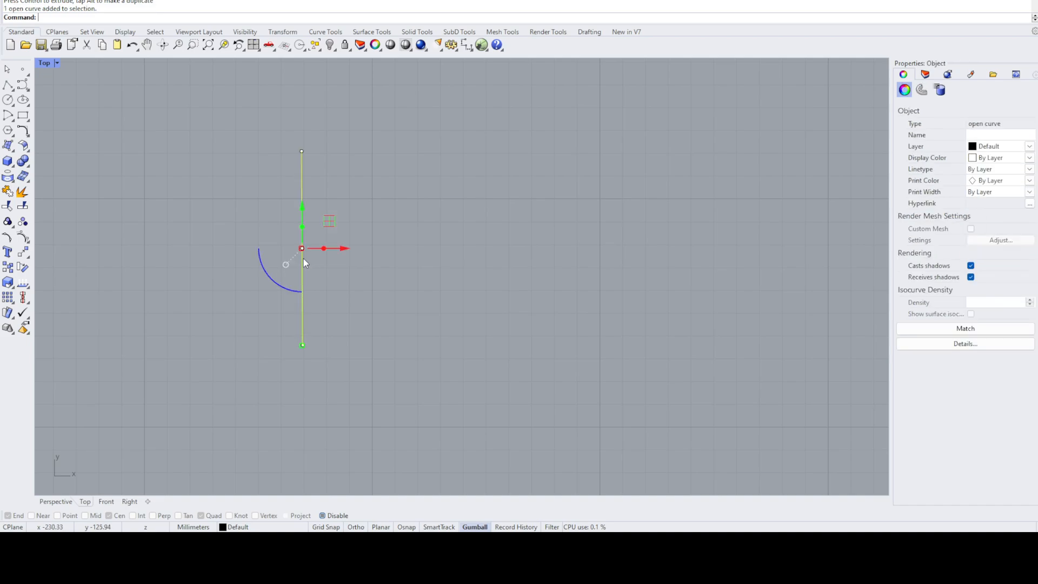
pyautogui.moveTo(343, 248); pyautogui.dragTo(469, 258)
pyautogui.click(559, 260)
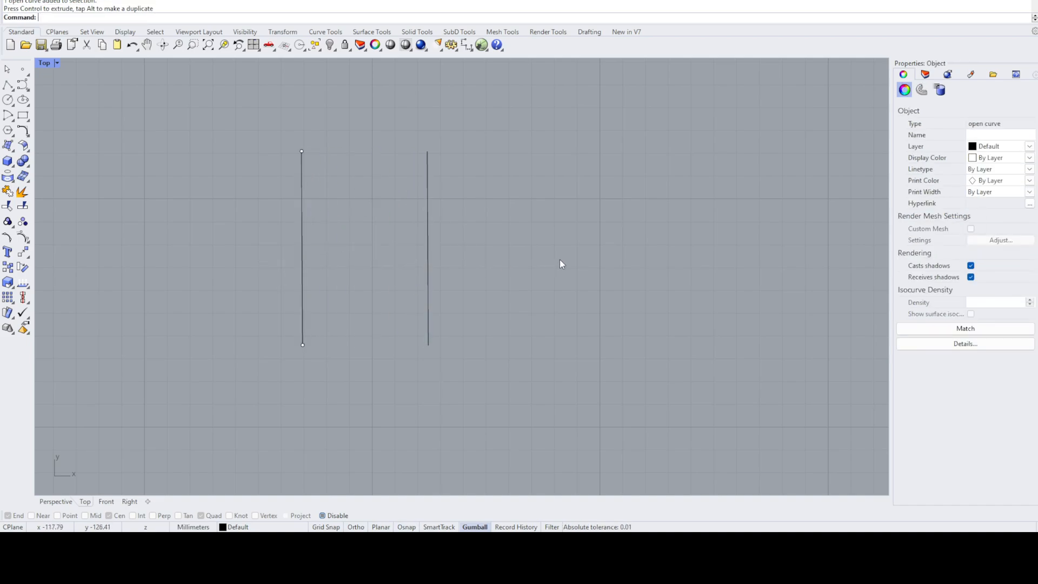
# - Scale the copied line along X with the Gumball until it slants diagonally, and delete that copy
pyautogui.click(428, 231)
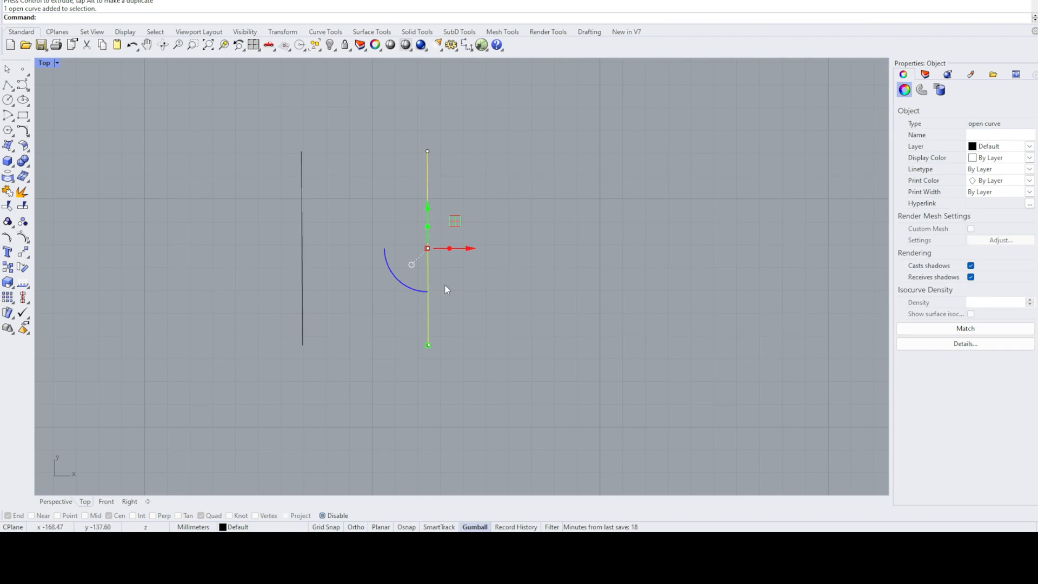
pyautogui.moveTo(411, 255); pyautogui.dragTo(339, 258)
pyautogui.click(625, 176)
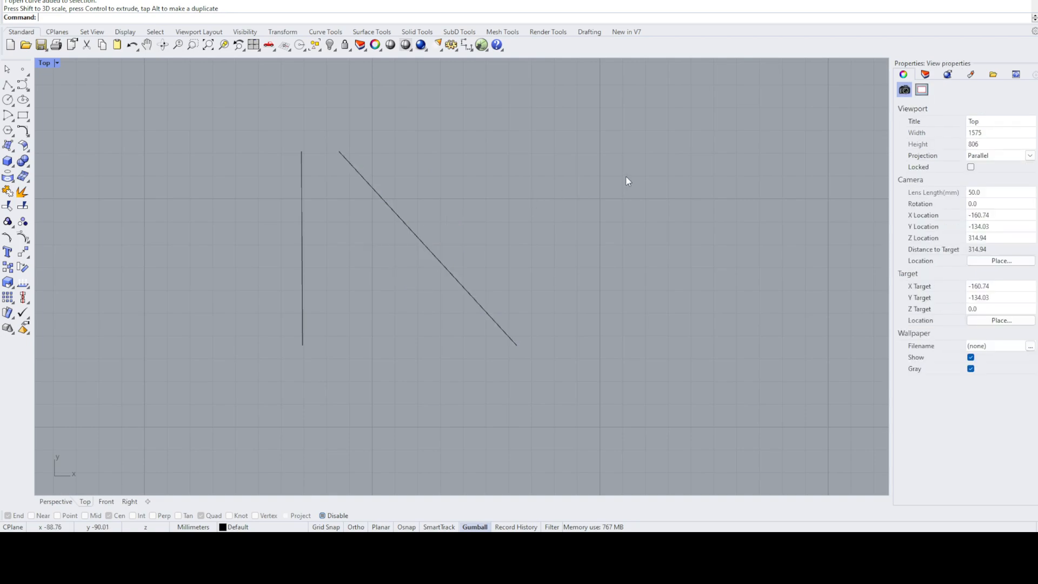
pyautogui.moveTo(542, 210); pyautogui.dragTo(400, 242)
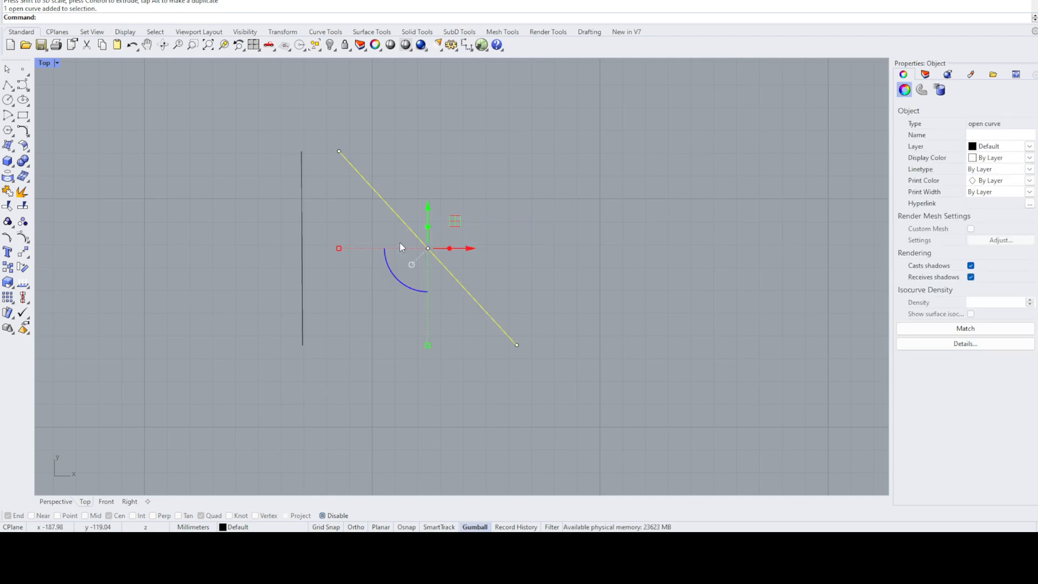
pyautogui.press('Delete')
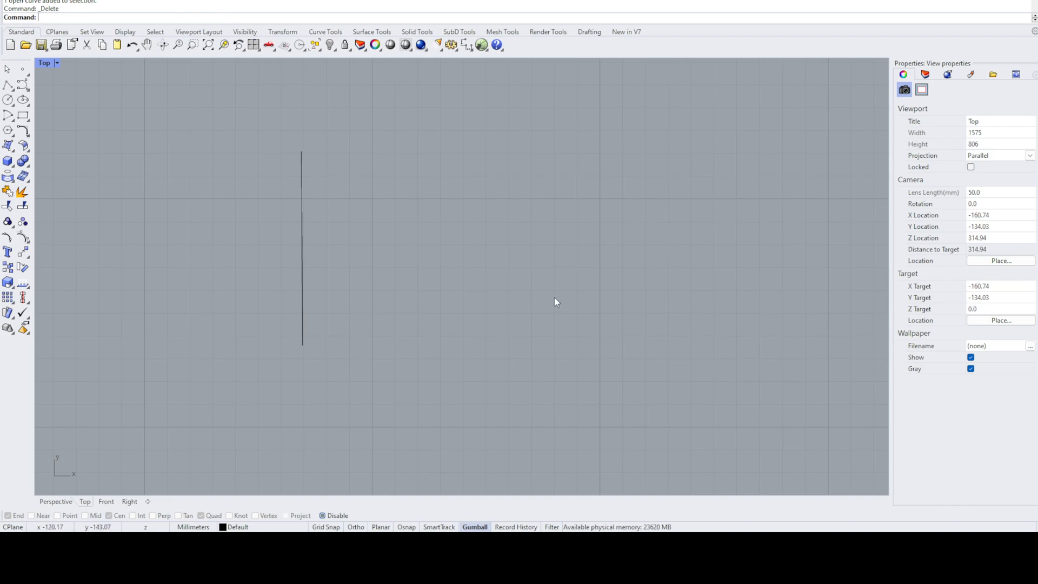
# - Rotate the remaining vertical line by 45 degrees with the Gumball and scale it along its length by a factor of 2
pyautogui.click(303, 241)
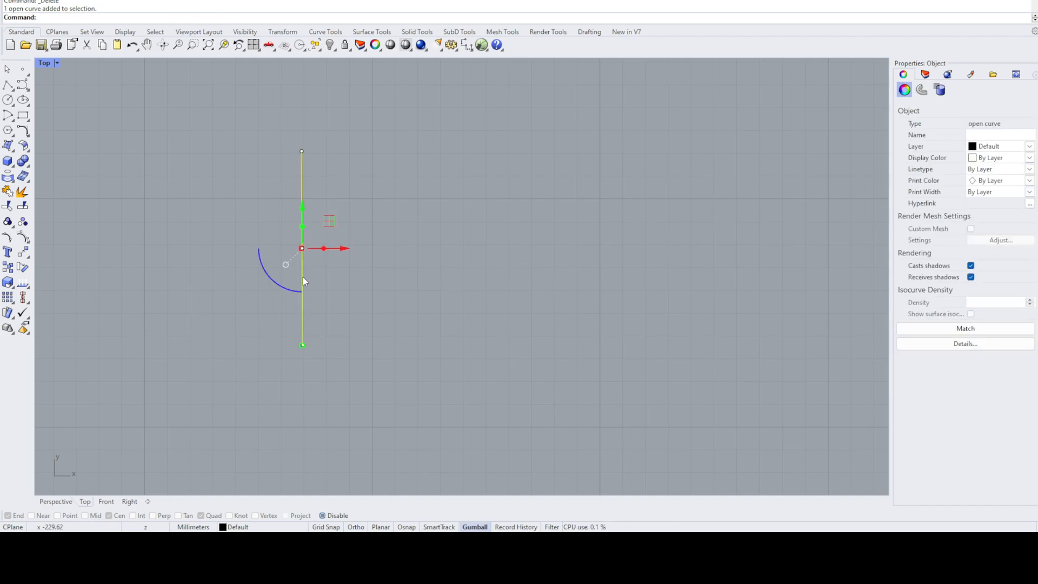
pyautogui.write('45')
pyautogui.press('Return')
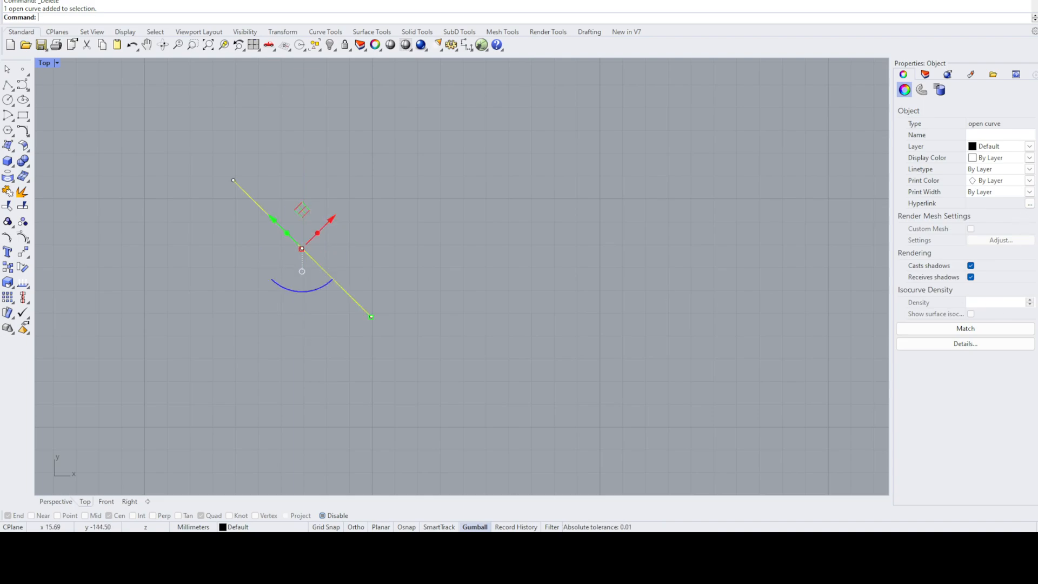
pyautogui.click(368, 320)
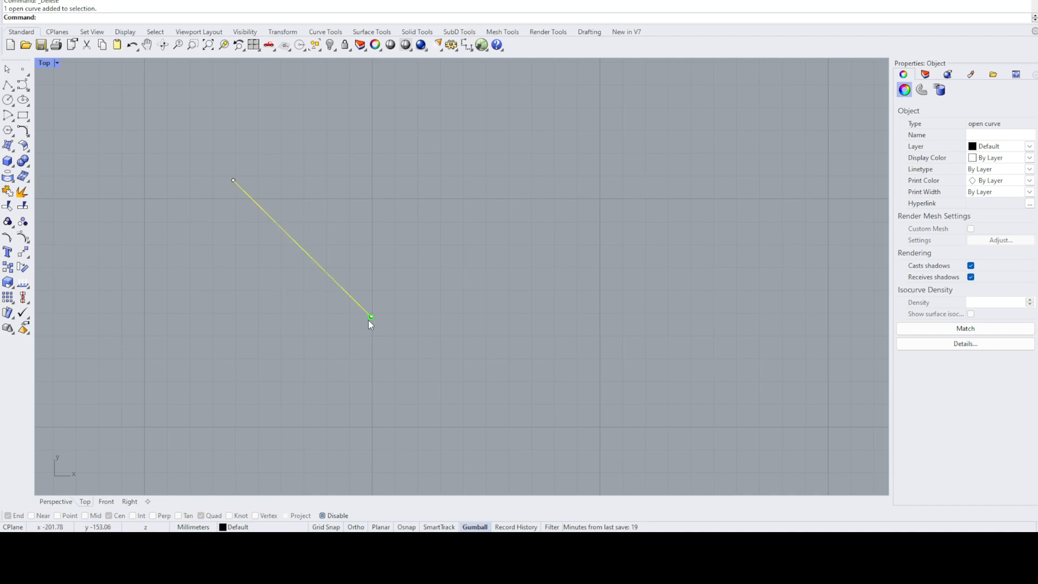
pyautogui.write('2')
pyautogui.press('Return')
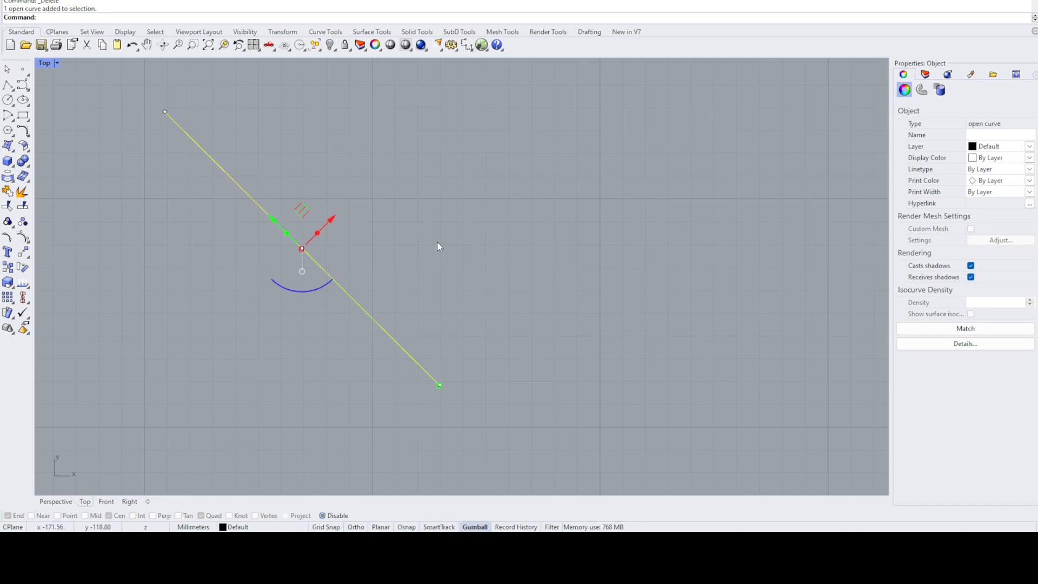
# - Shift the diagonal line perpendicular to itself with numeric Gumball moves, first outward, back again, and finally slightly outward
pyautogui.click(329, 219)
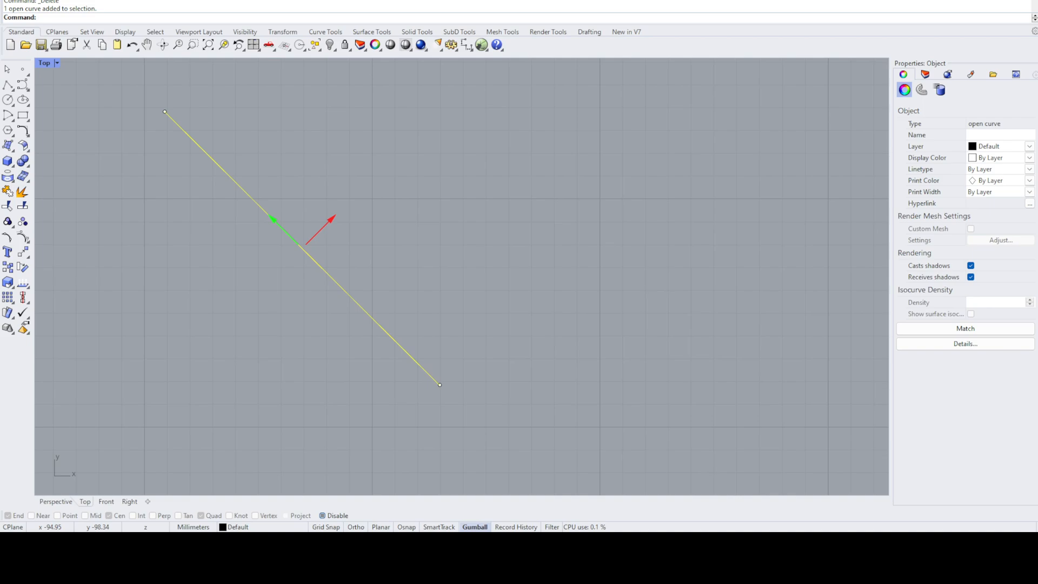
pyautogui.press('Return')
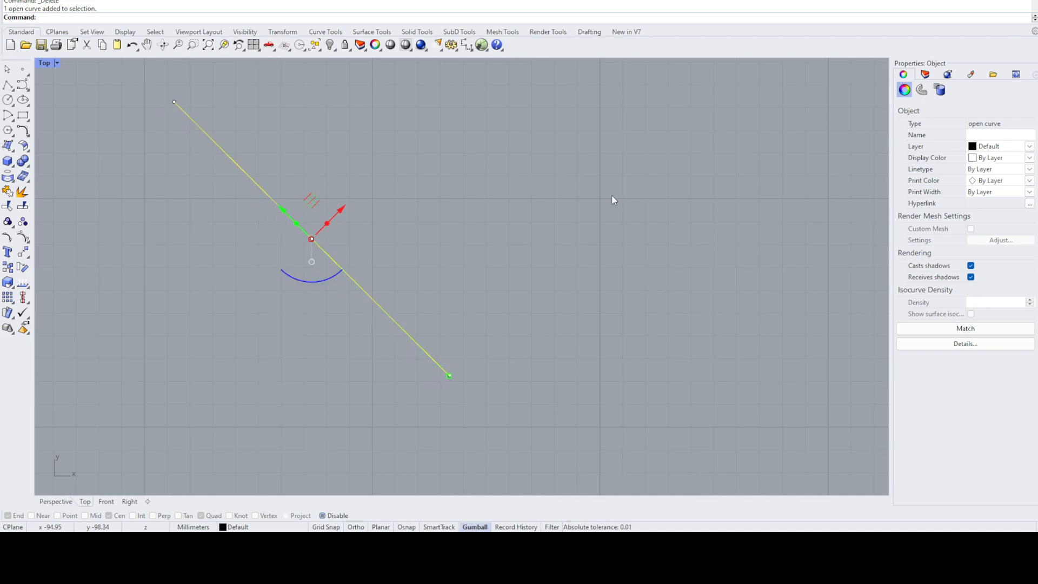
pyautogui.click(338, 211)
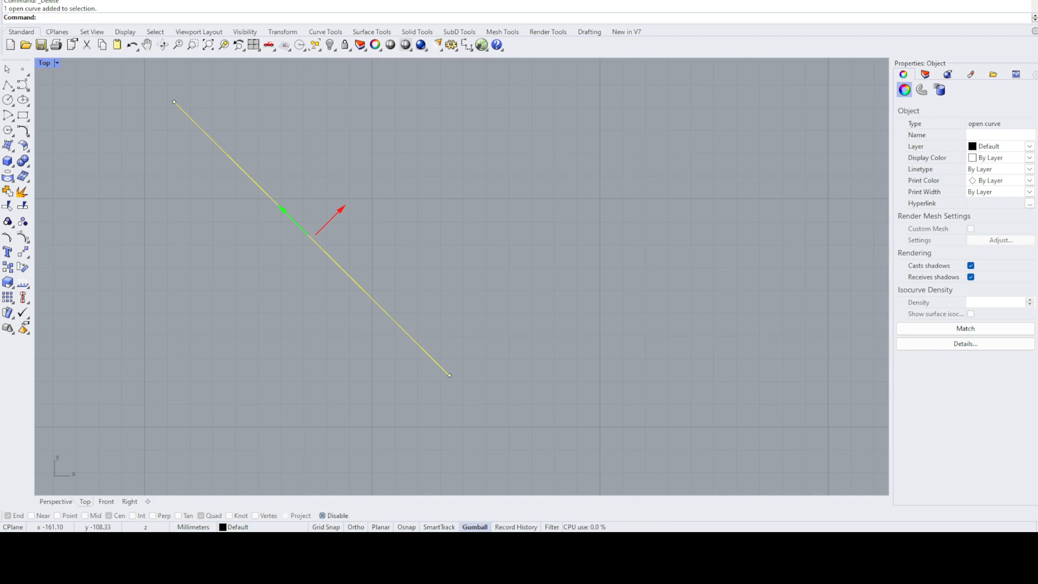
pyautogui.hotkey('alt', 'Left')
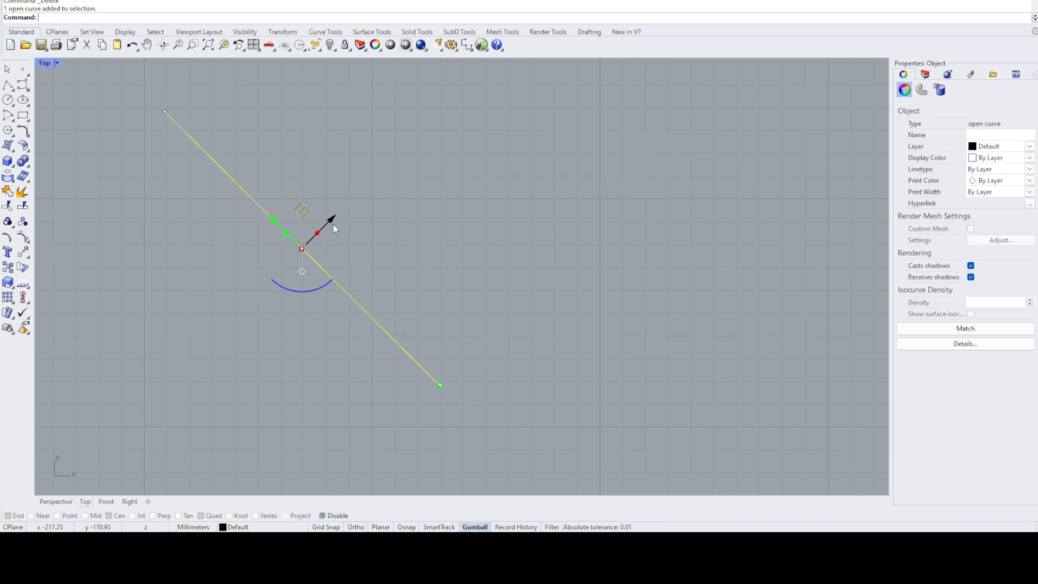
pyautogui.press('Return')
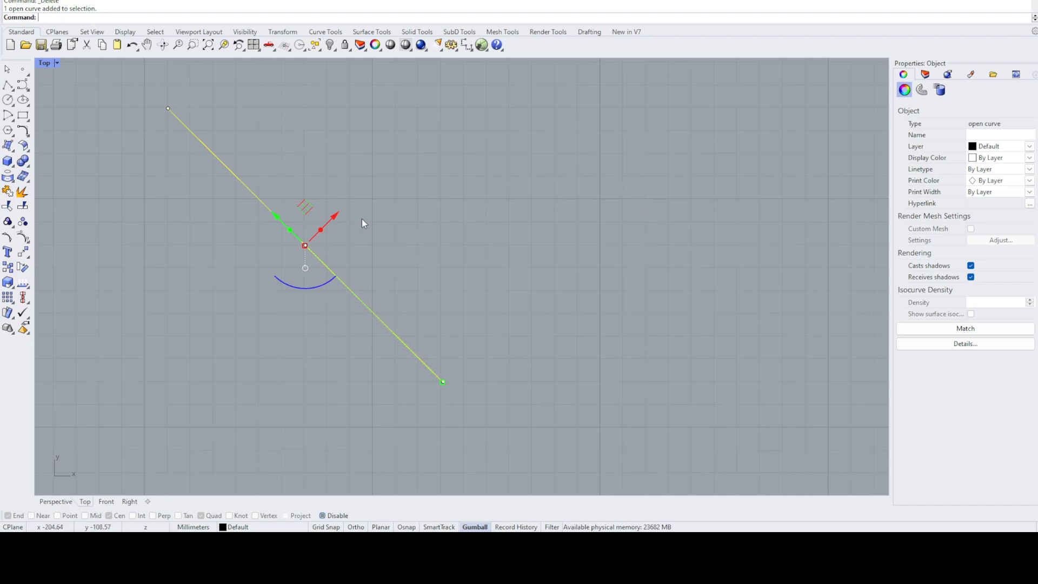
# - Delete the diagonal line, restore the four-viewport layout and orbit the Perspective view around the red box
pyautogui.click(439, 143)
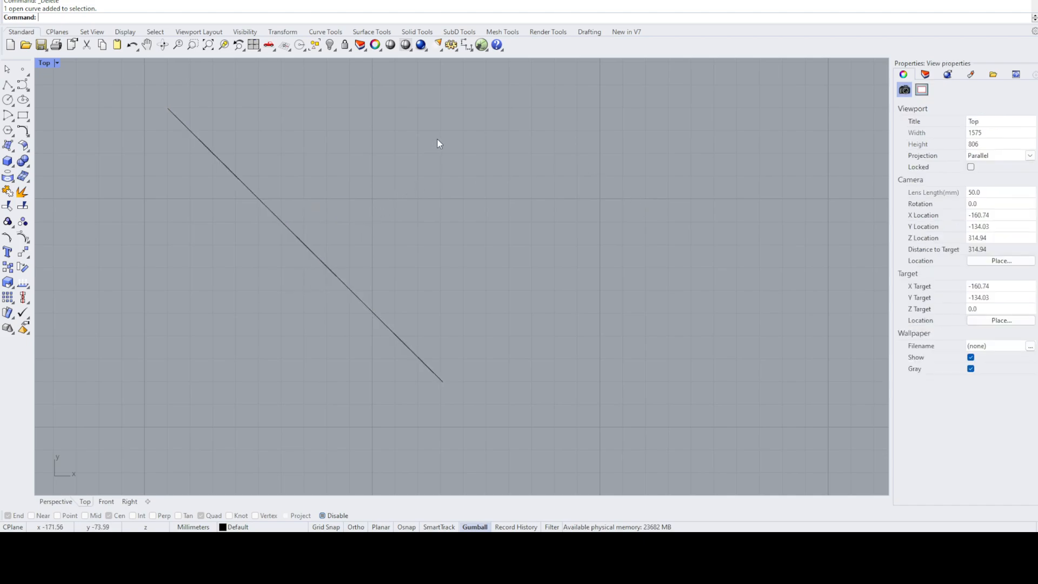
pyautogui.click(267, 213)
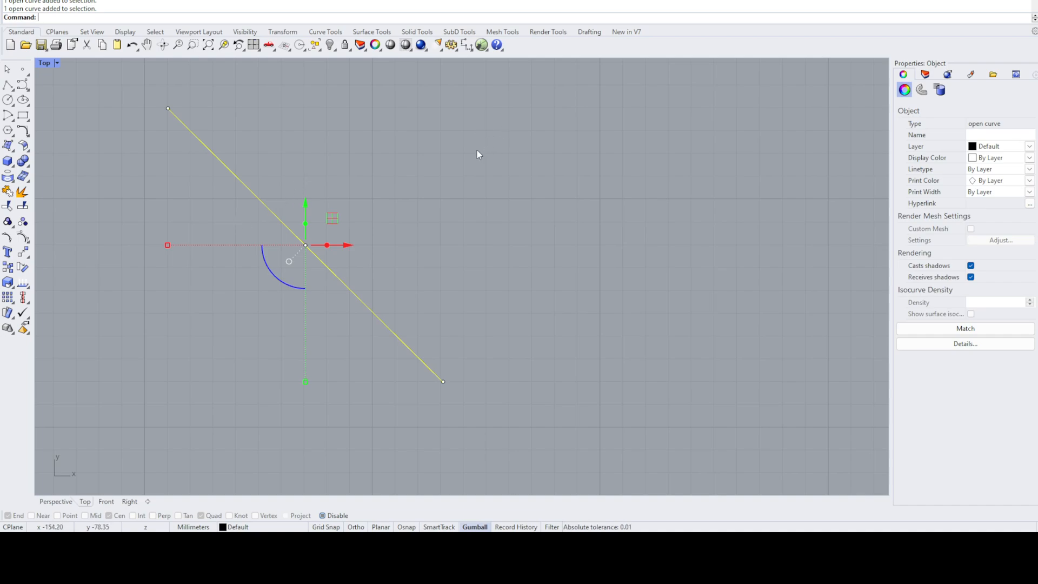
pyautogui.press('Delete')
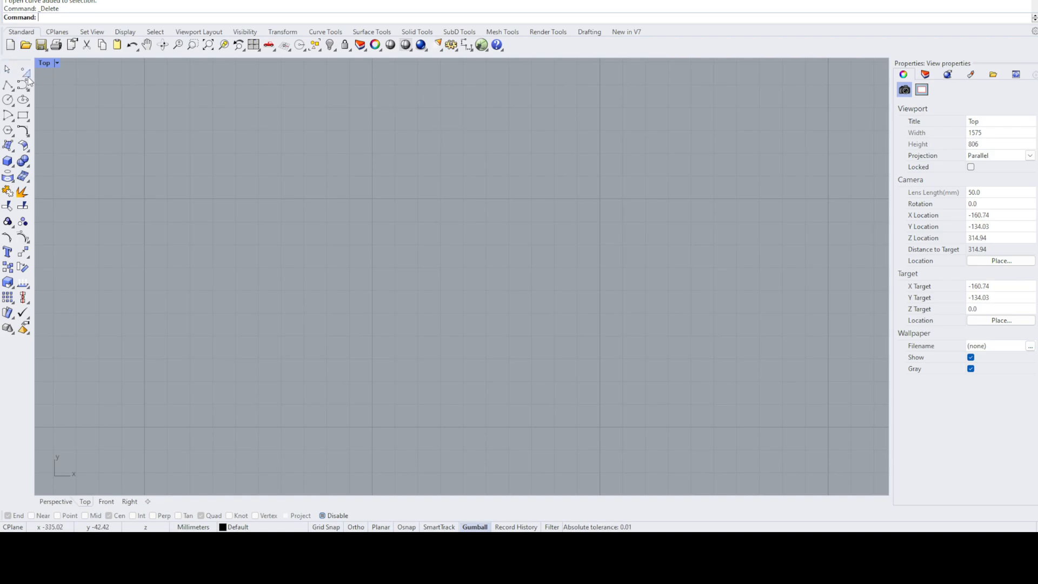
pyautogui.doubleClick(43, 65)
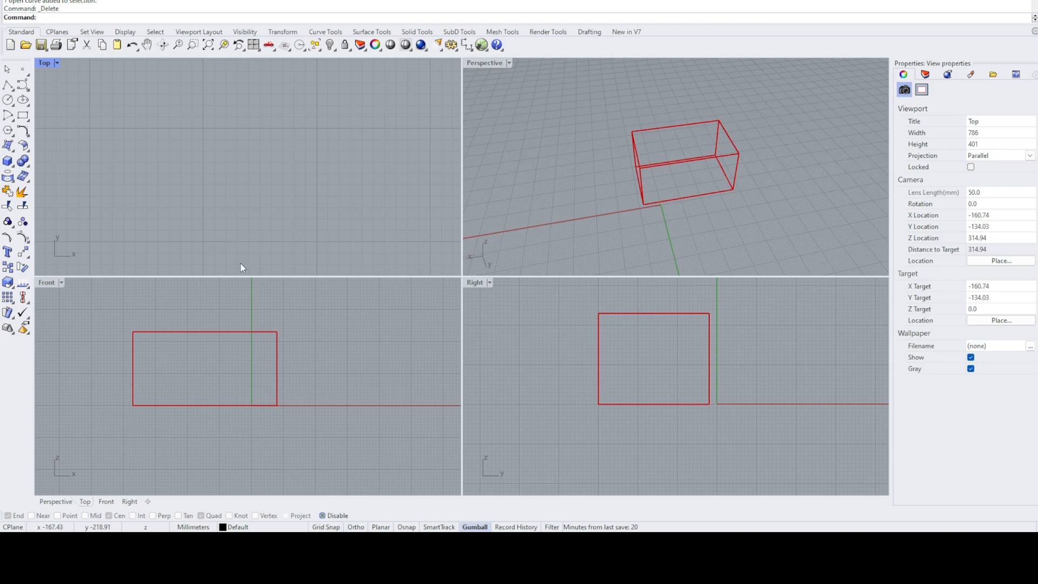
pyautogui.moveTo(564, 176); pyautogui.dragTo(701, 203, button='right')
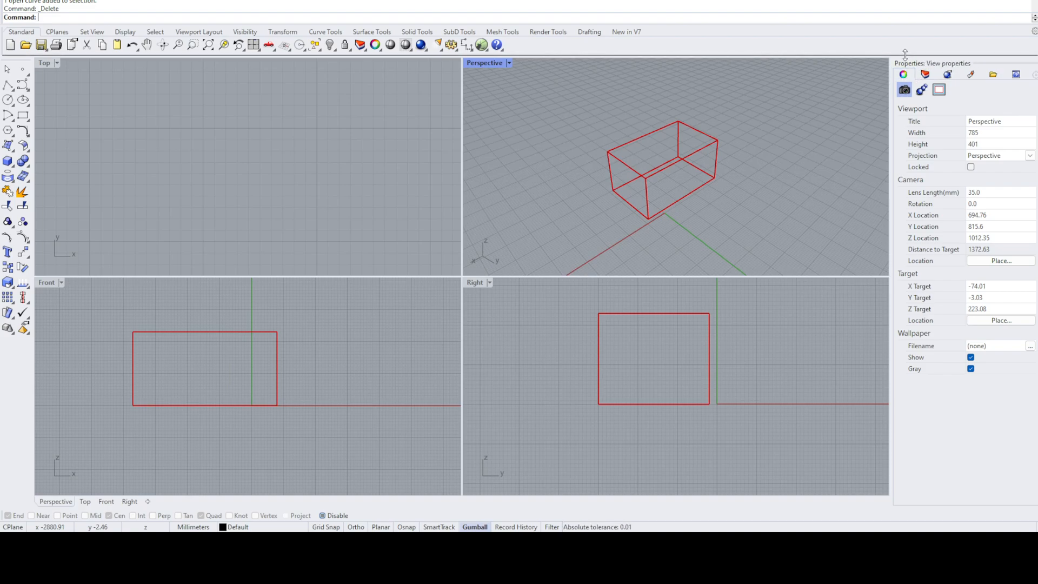
# - Show the auto-updating Help, start the Polyline command, widen the help area and read the Polyline command-line options
pyautogui.click(1015, 76)
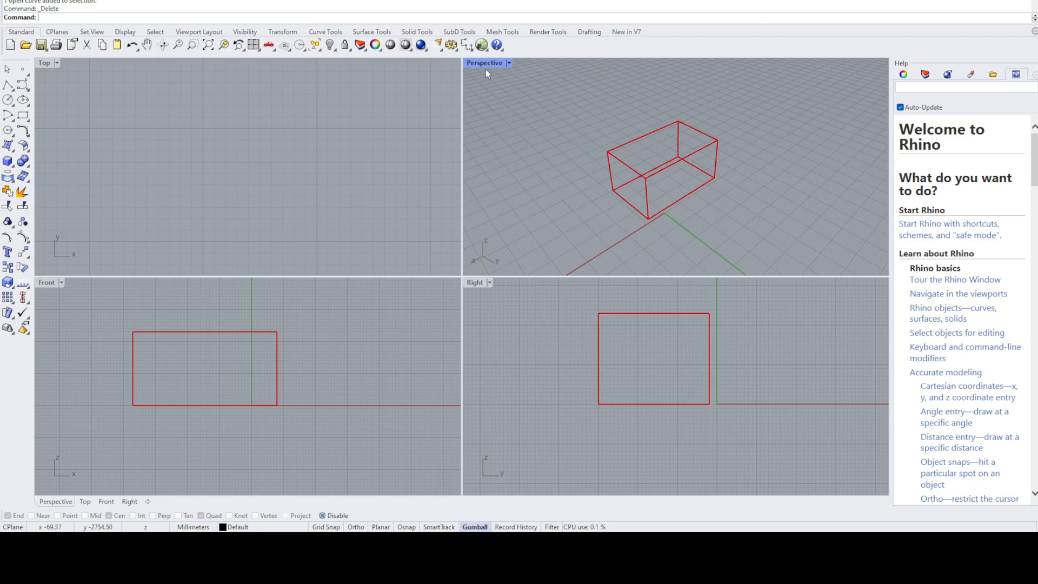
pyautogui.click(9, 84)
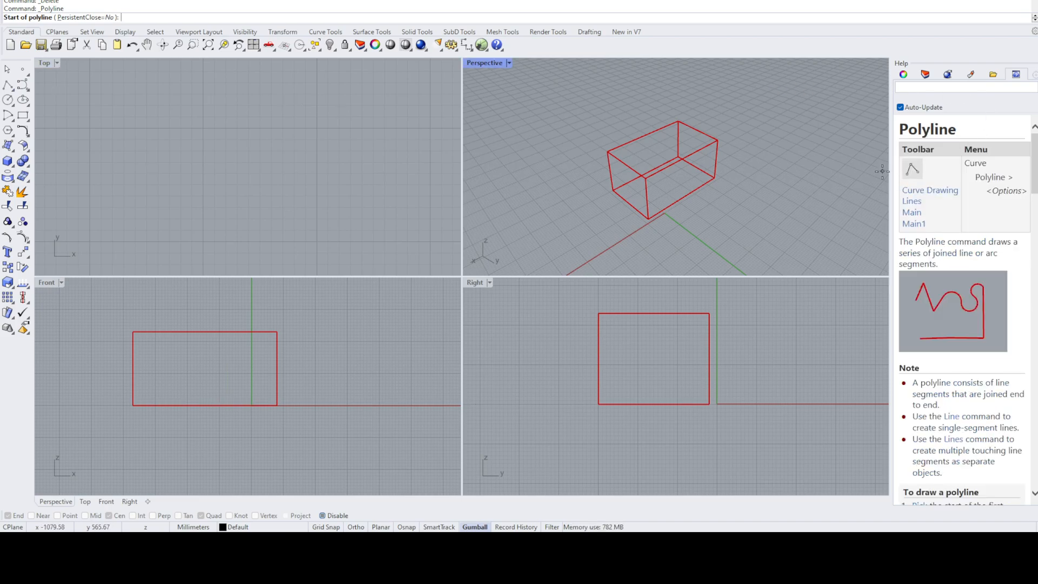
pyautogui.moveTo(891, 167); pyautogui.dragTo(822, 165)
pyautogui.scroll(-5, 978, 267)
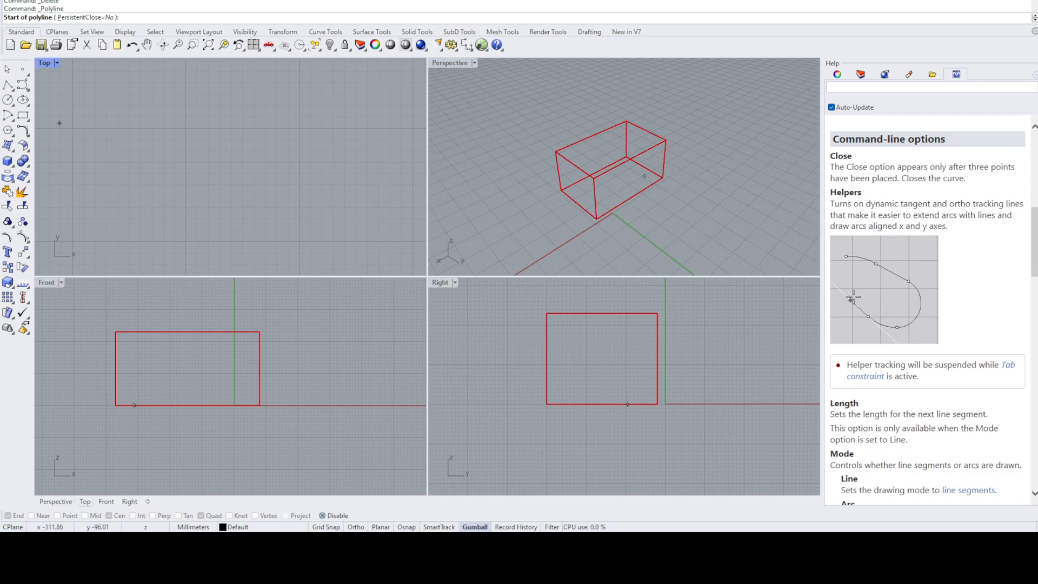
# - Start the control-point Curve command and examine its help, including the drawing steps, command-line options and the InterpCrv section
pyautogui.click(22, 85)
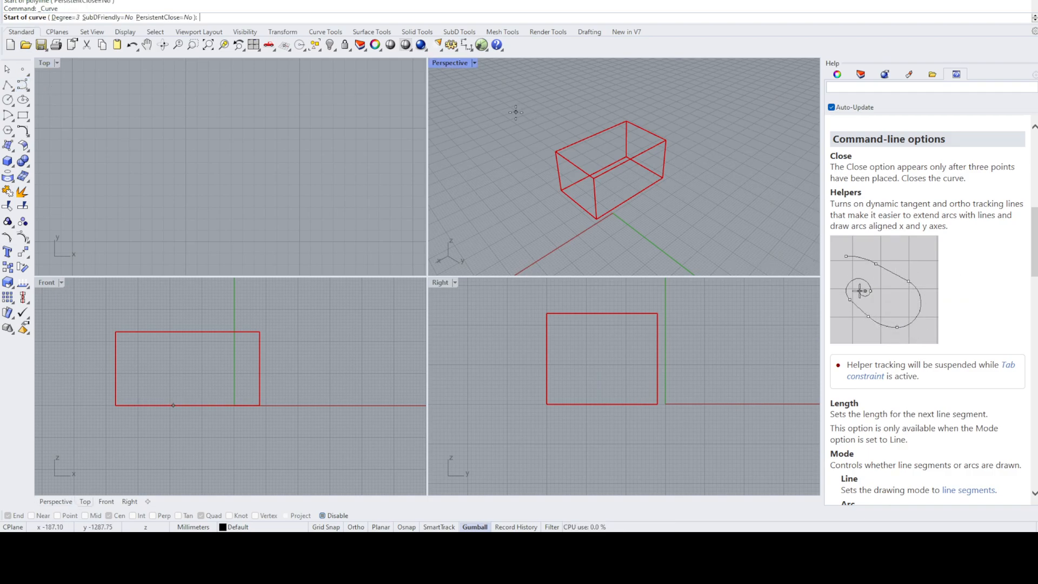
pyautogui.scroll(-1, 899, 245)
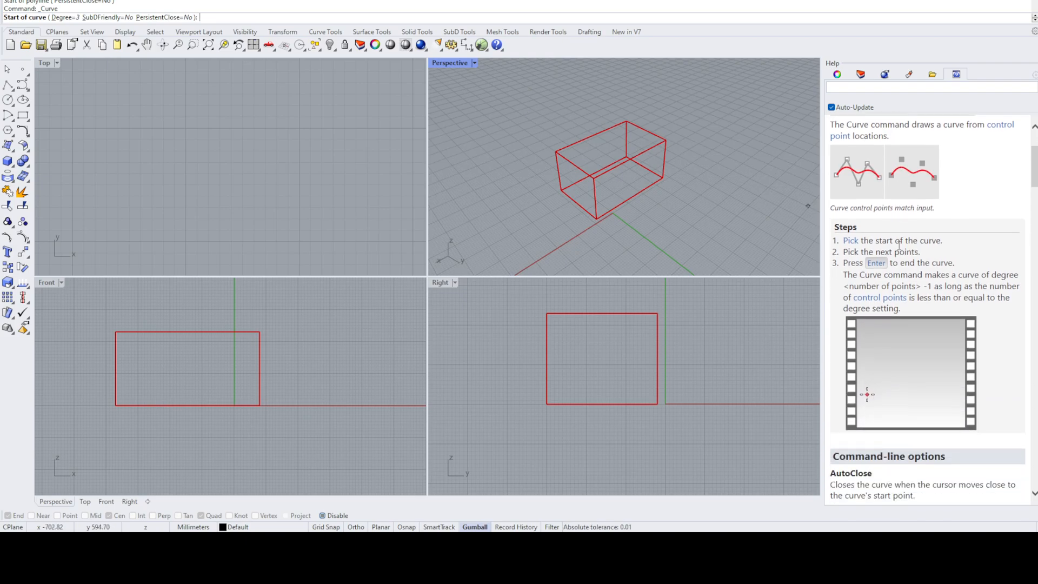
pyautogui.scroll(-20, 899, 245)
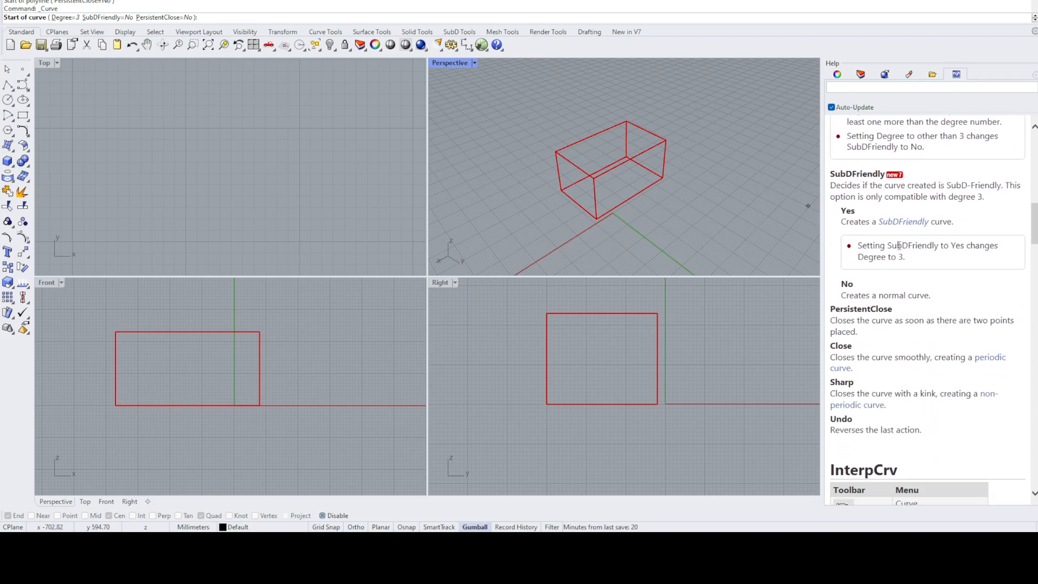
pyautogui.scroll(-14, 899, 245)
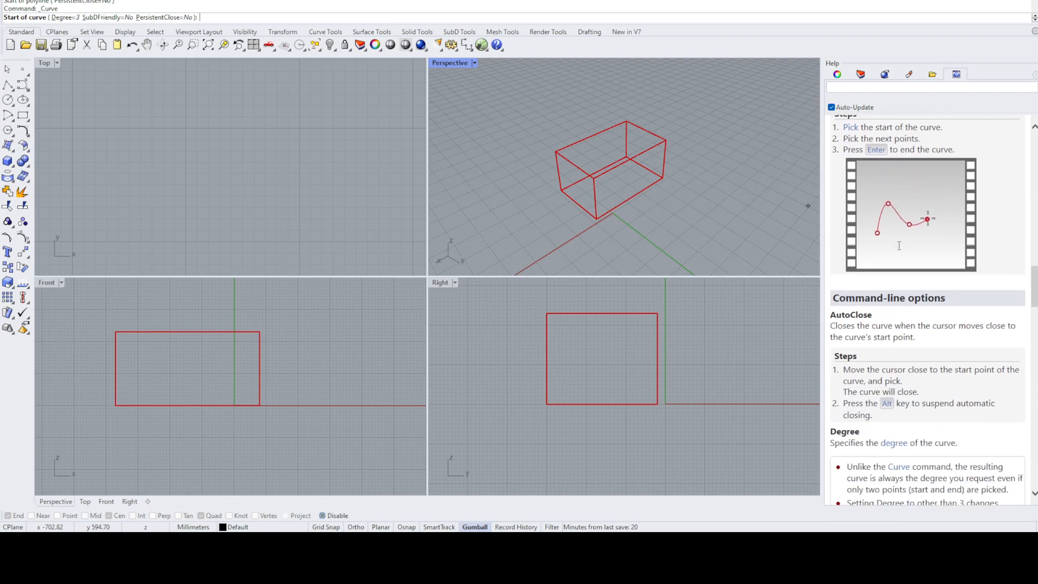
pyautogui.scroll(5, 899, 245)
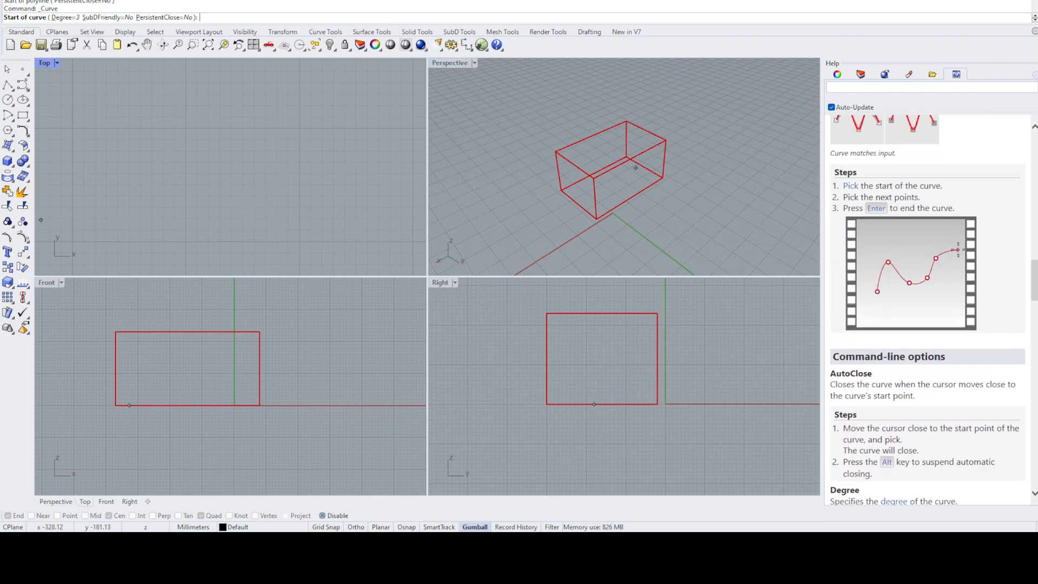
# - Start the Box command, read through its help steps and command-line options, and cancel the command
pyautogui.click(10, 158)
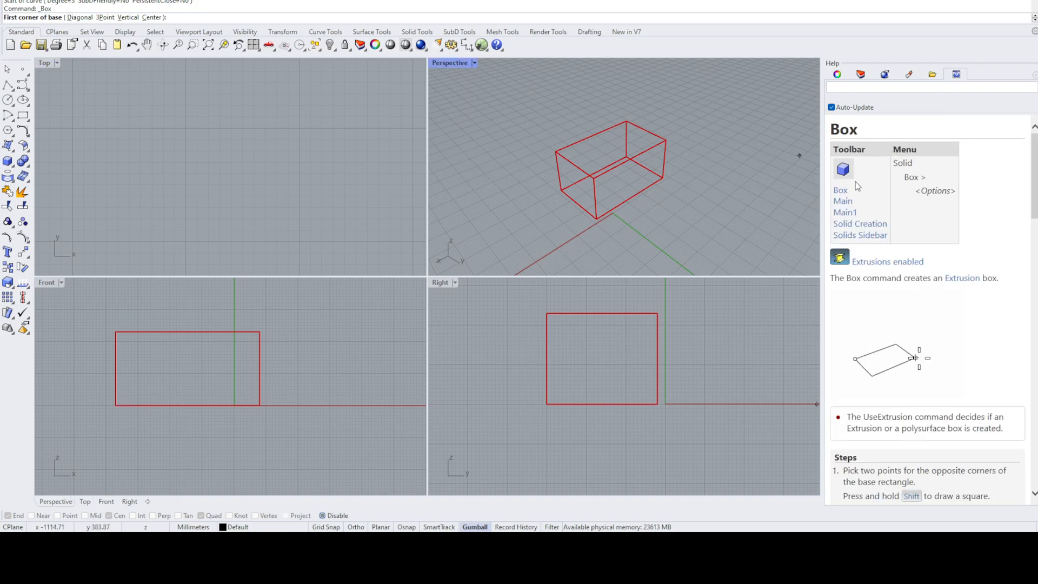
pyautogui.scroll(-5, 855, 182)
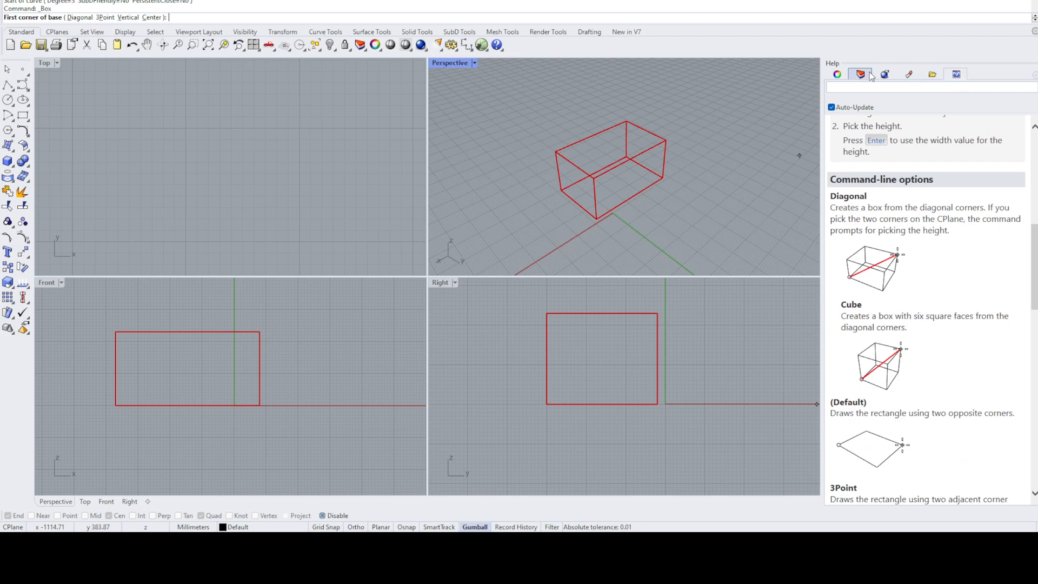
pyautogui.scroll(5, 912, 172)
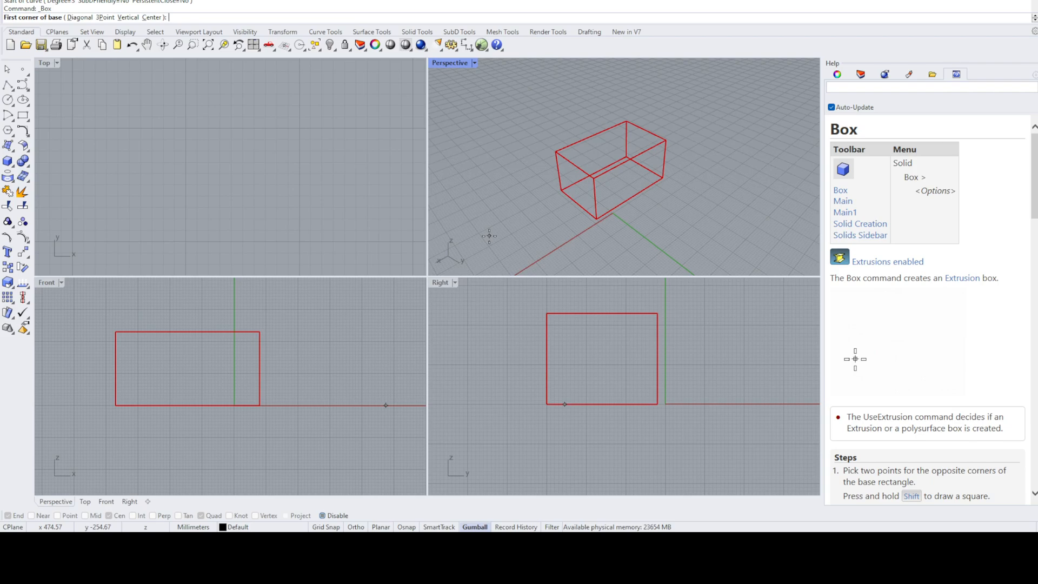
pyautogui.press('Escape')
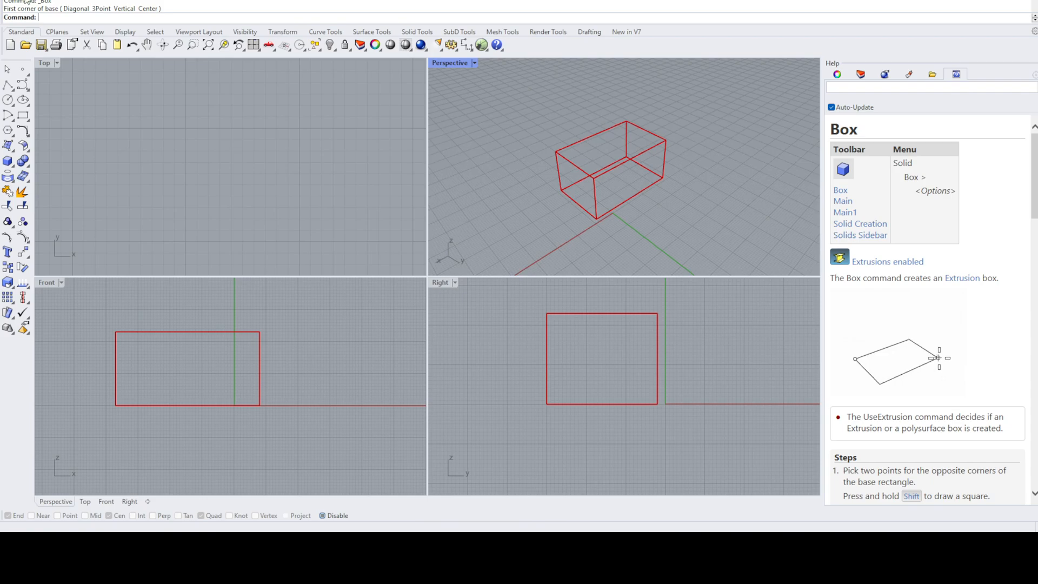
# - Save the model as Intro 1.3dm and draw a single-segment polyline beside the red box in the Front view
pyautogui.hotkey('ctrl', 's')
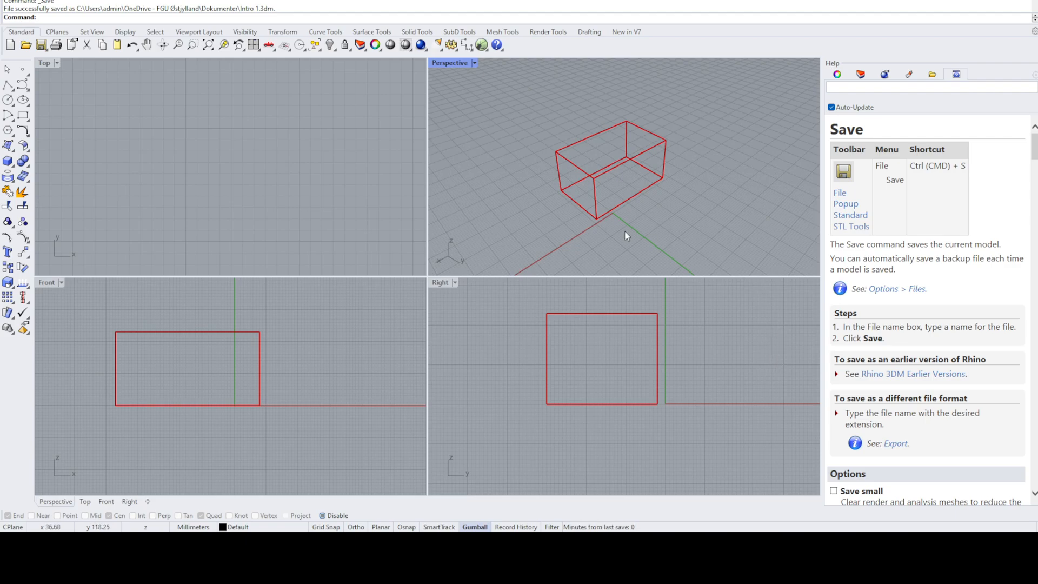
pyautogui.click(8, 84)
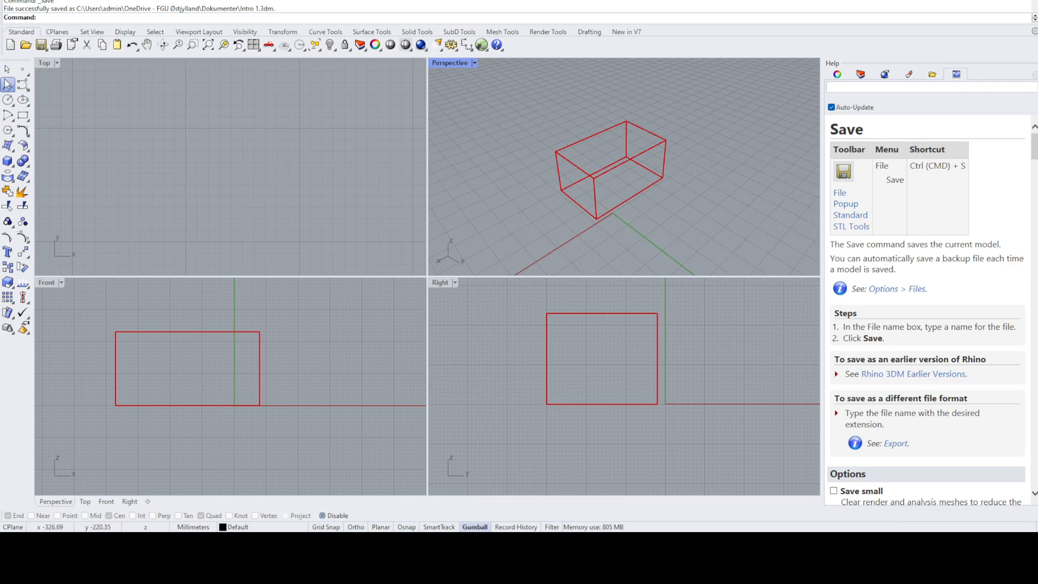
pyautogui.click(283, 387)
pyautogui.click(378, 360)
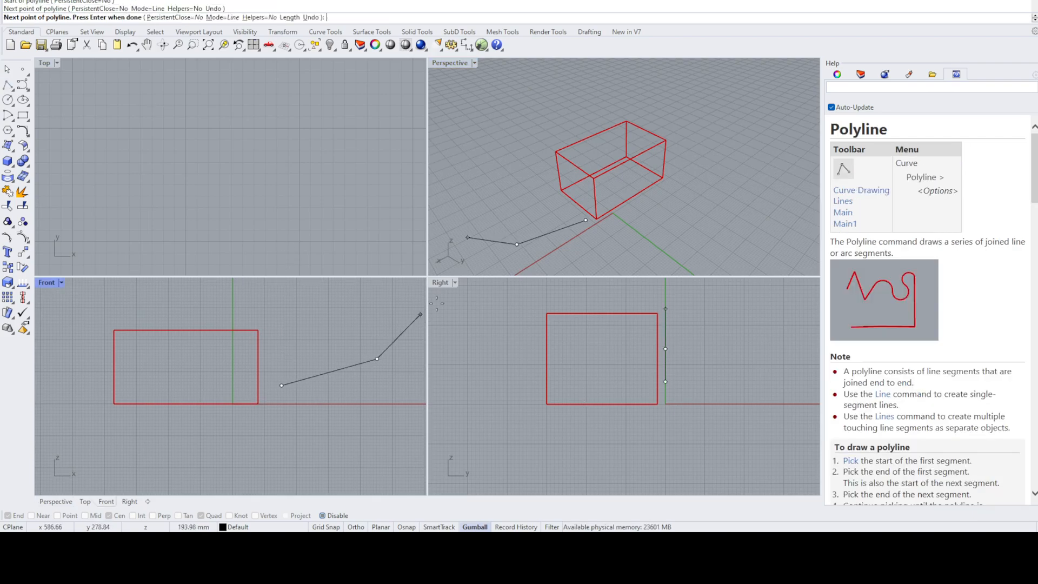
pyautogui.press('Return')
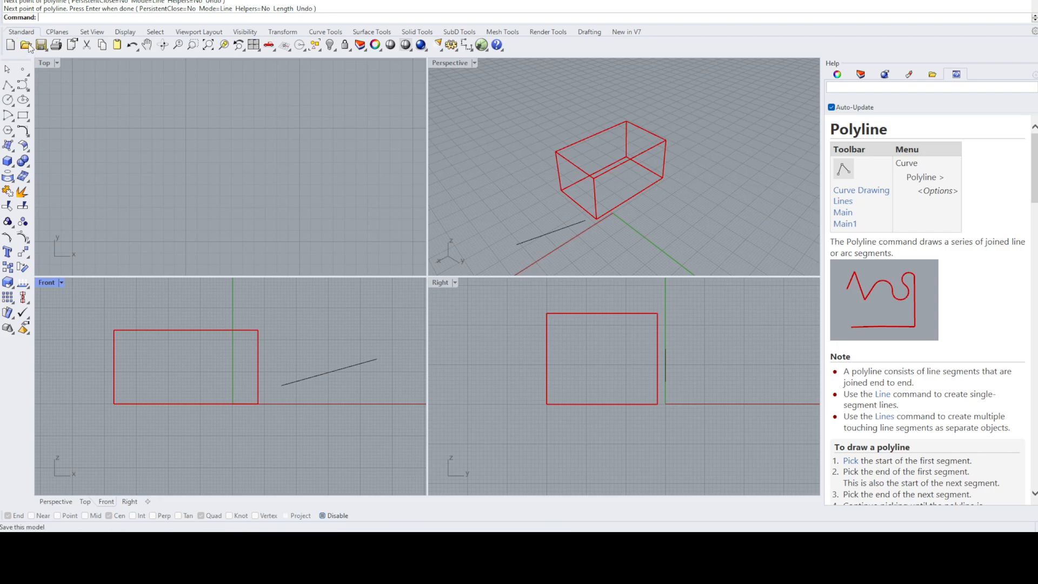
# - Save three sequentially numbered versions of the model with Incremental Save
pyautogui.click(46, 67)
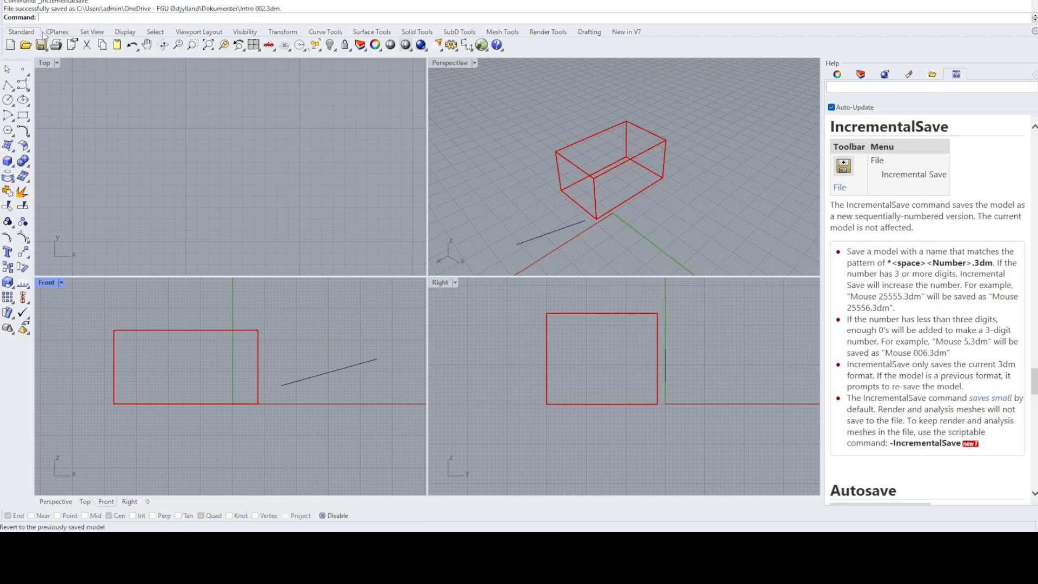
pyautogui.click(53, 64)
pyautogui.click(44, 66)
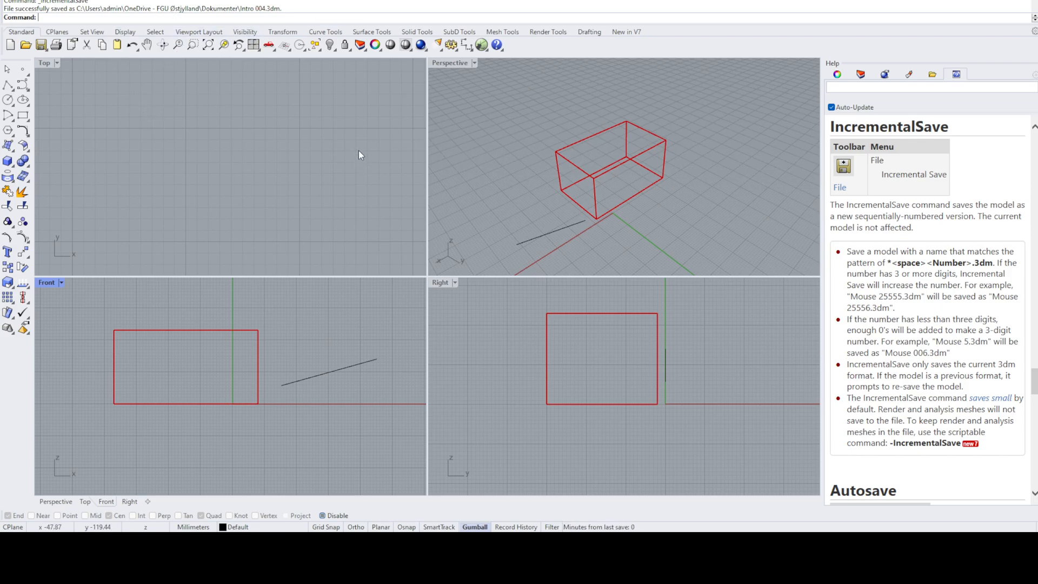
# - Orbit the Perspective view around the box and cycle from a maximized Top view to the Right view, restoring the four-viewport layout
pyautogui.moveTo(737, 167); pyautogui.dragTo(613, 162, button='right')
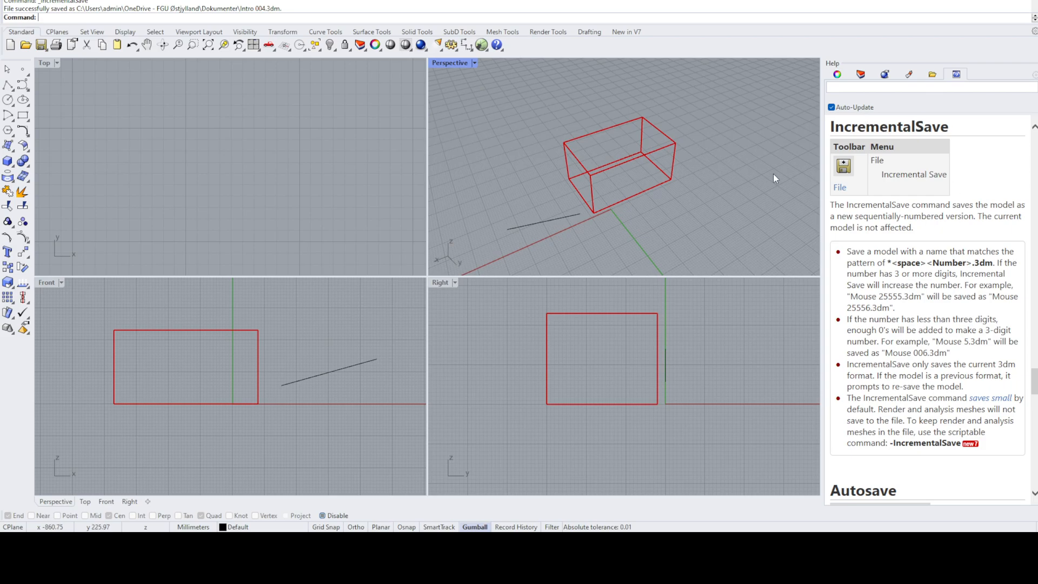
pyautogui.doubleClick(44, 63)
pyautogui.hotkey('ctrl', 'Tab')
pyautogui.hotkey('ctrl', 'Tab')
pyautogui.doubleClick(43, 63)
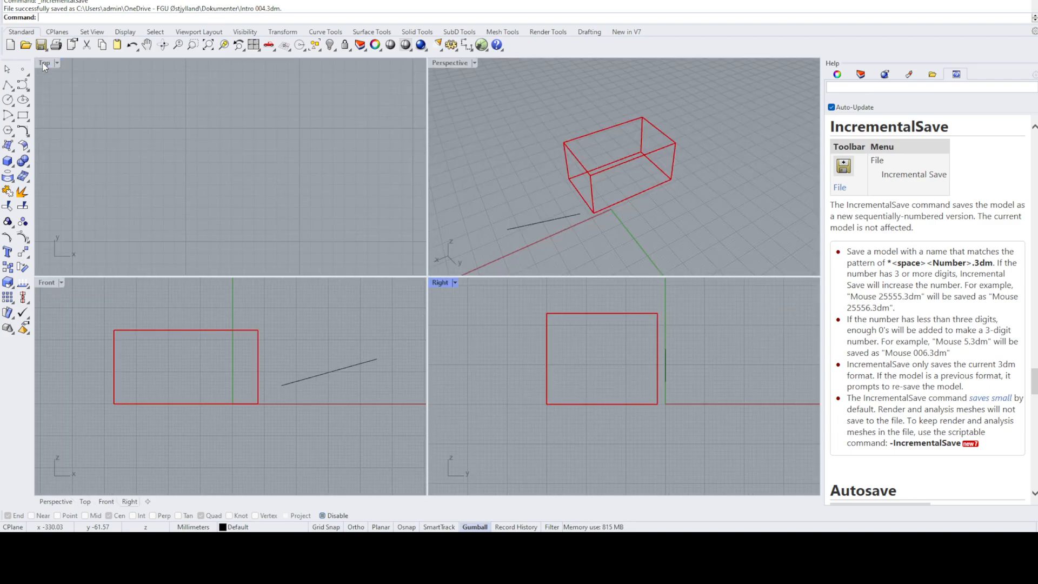